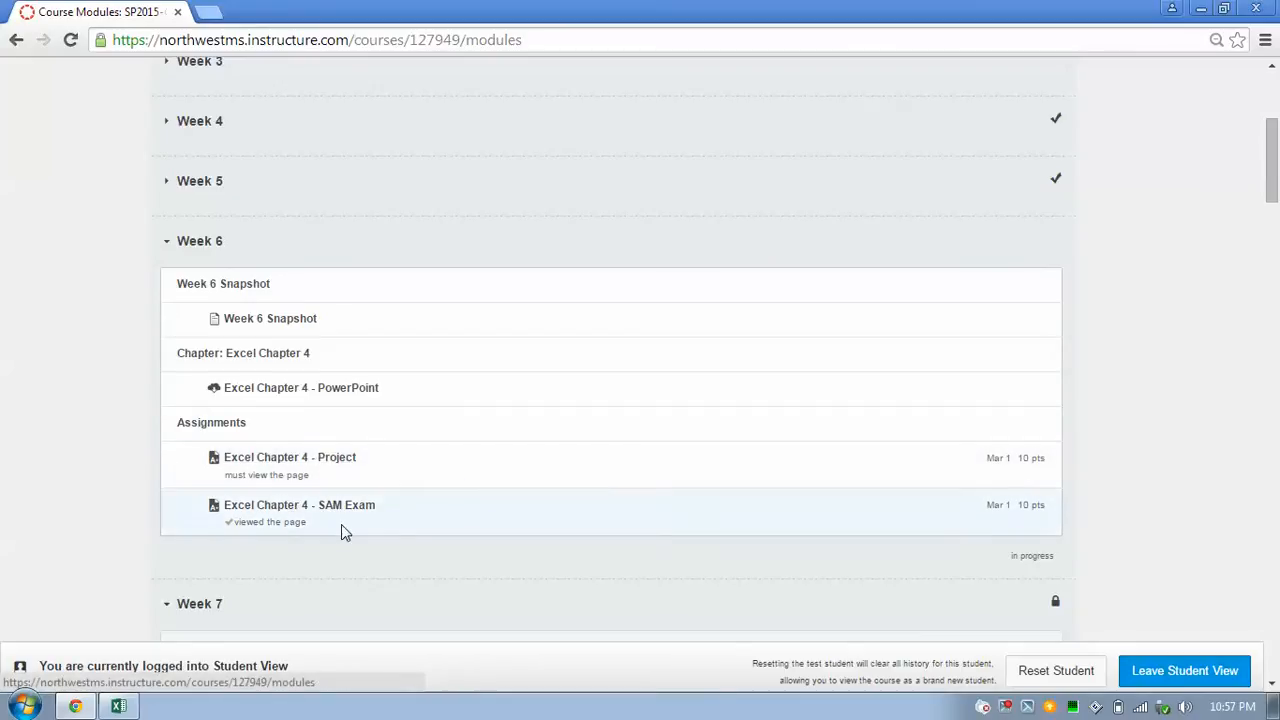
Open the Excel Chapter 4 - Project assignment under Week 6 Assignments, then return to the Excel workbook.
left_click(205, 185)
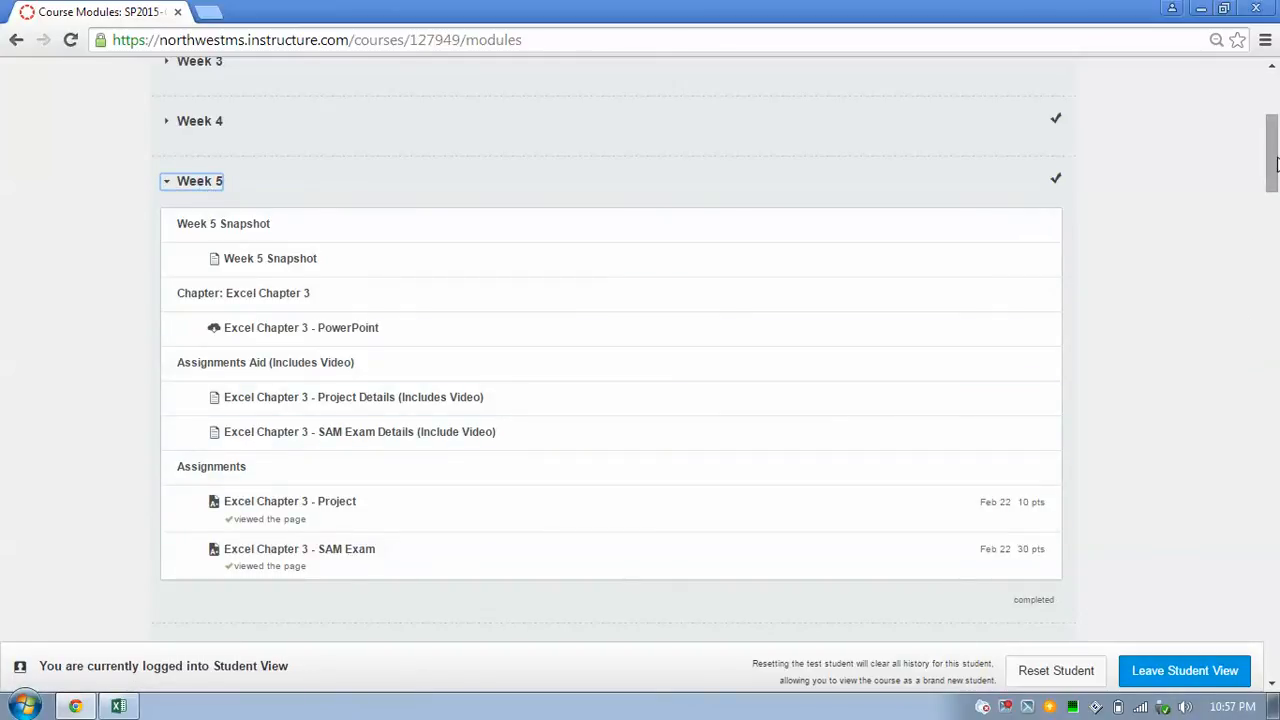
left_click_drag(1277, 163, 1274, 212)
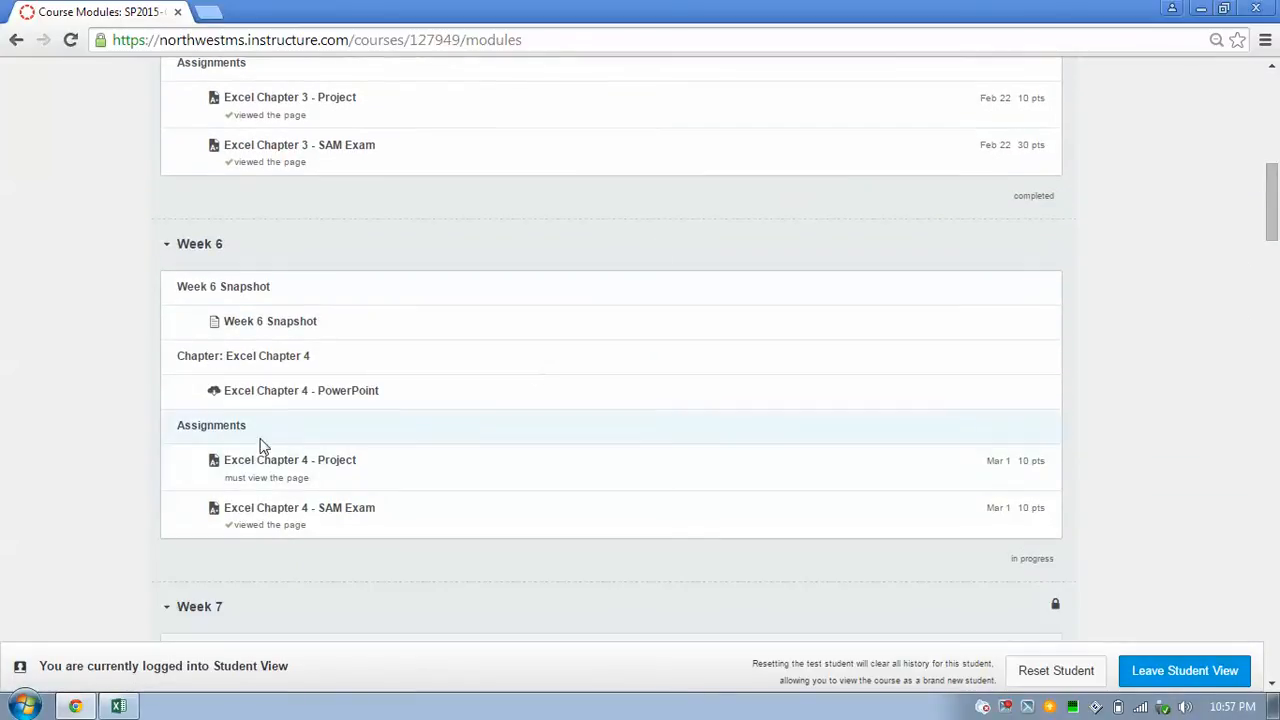
left_click(320, 463)
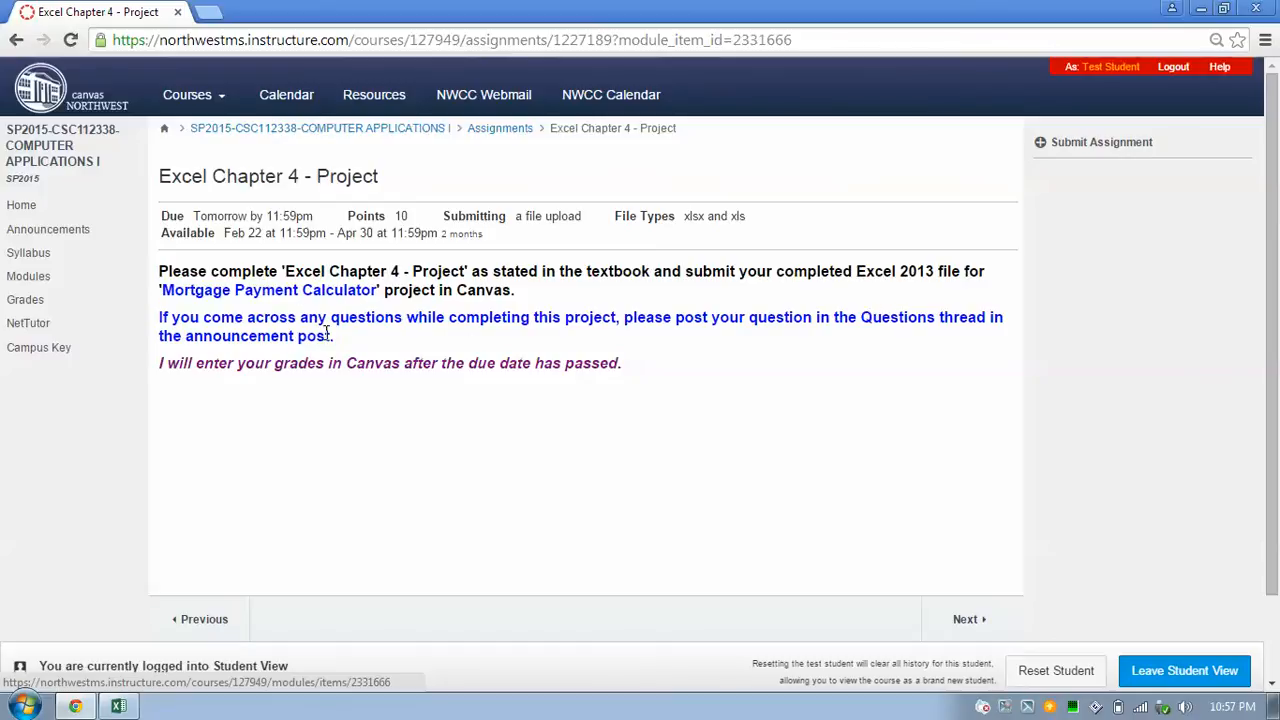
mouse_move(119, 706)
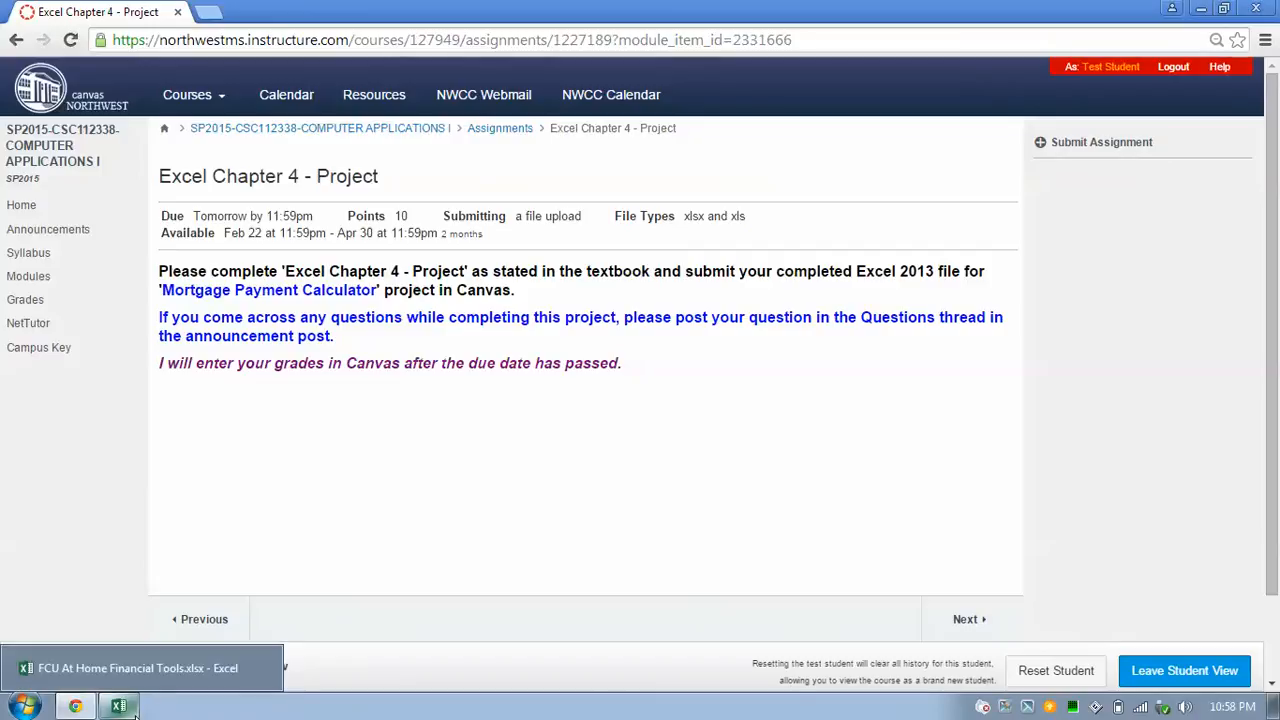
left_click(124, 663)
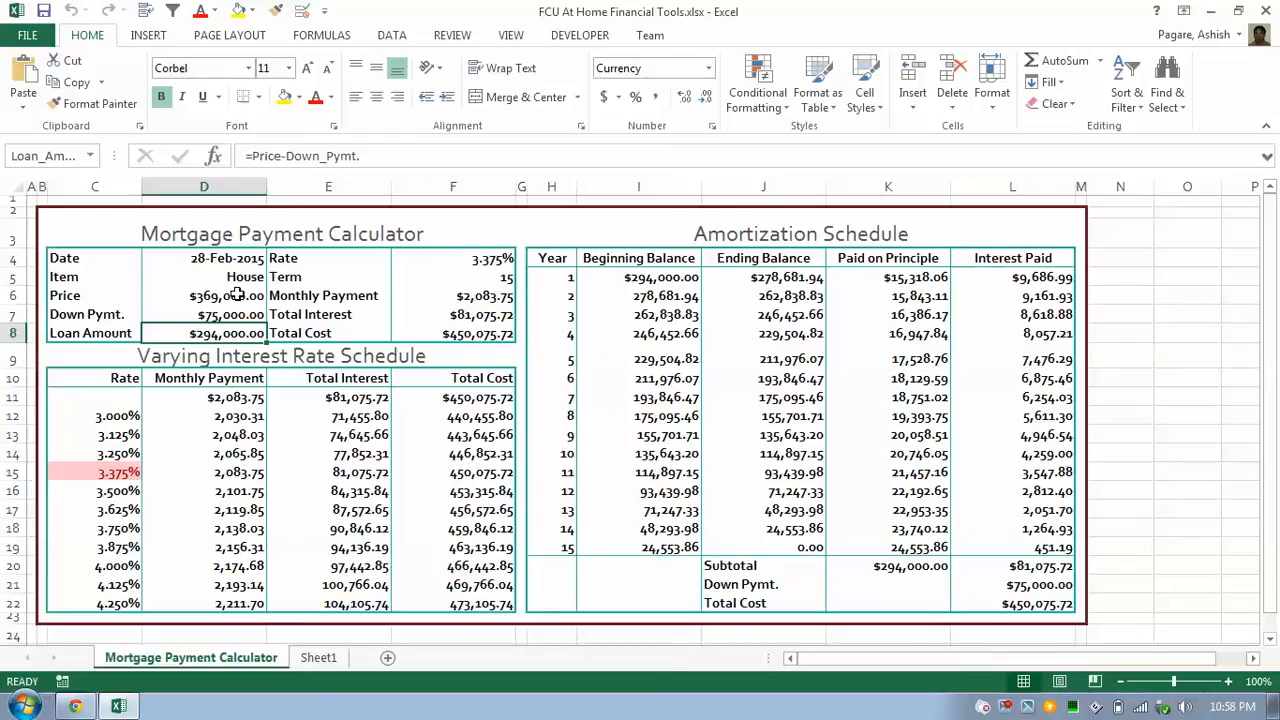
left_click_drag(237, 295, 217, 333)
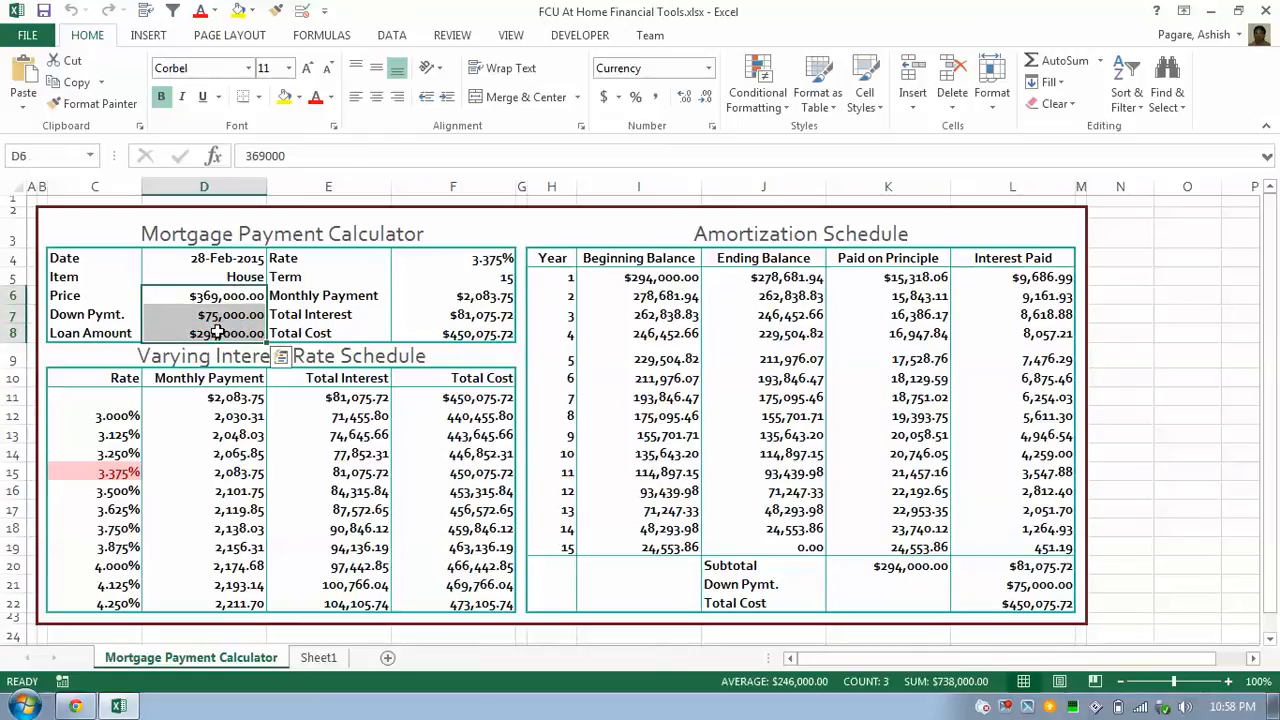
left_click(192, 296)
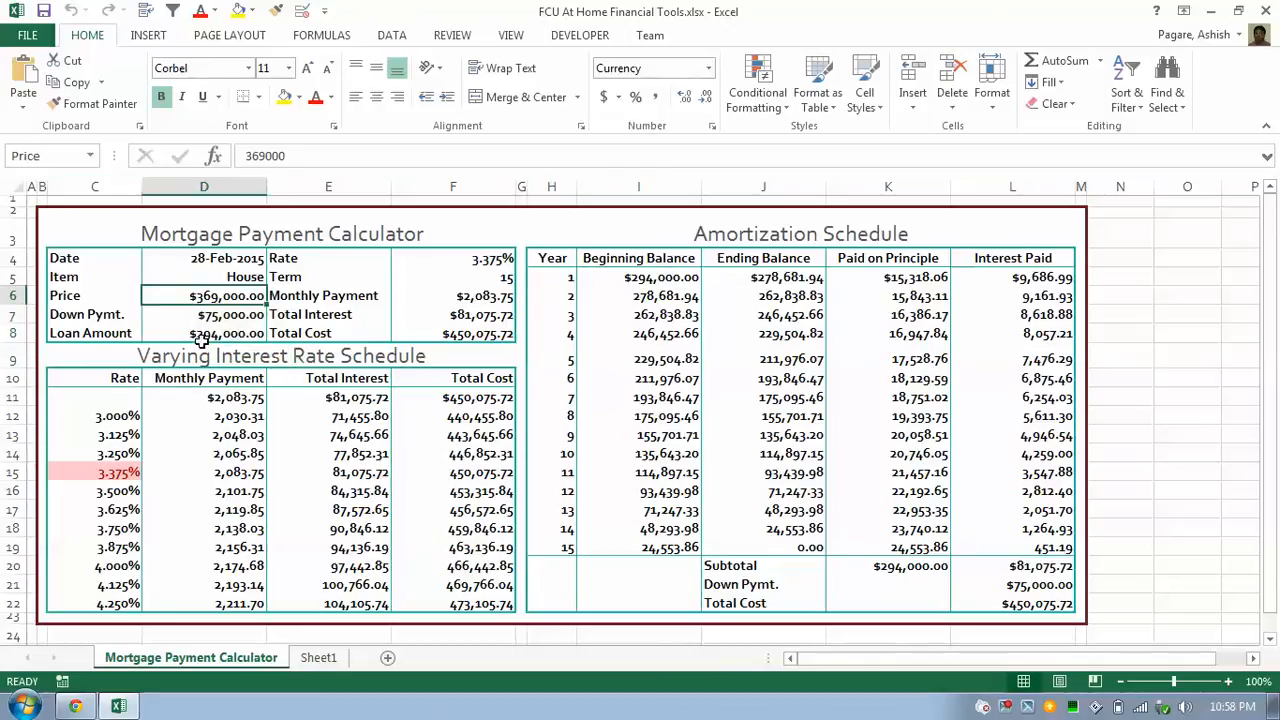
key("Down")
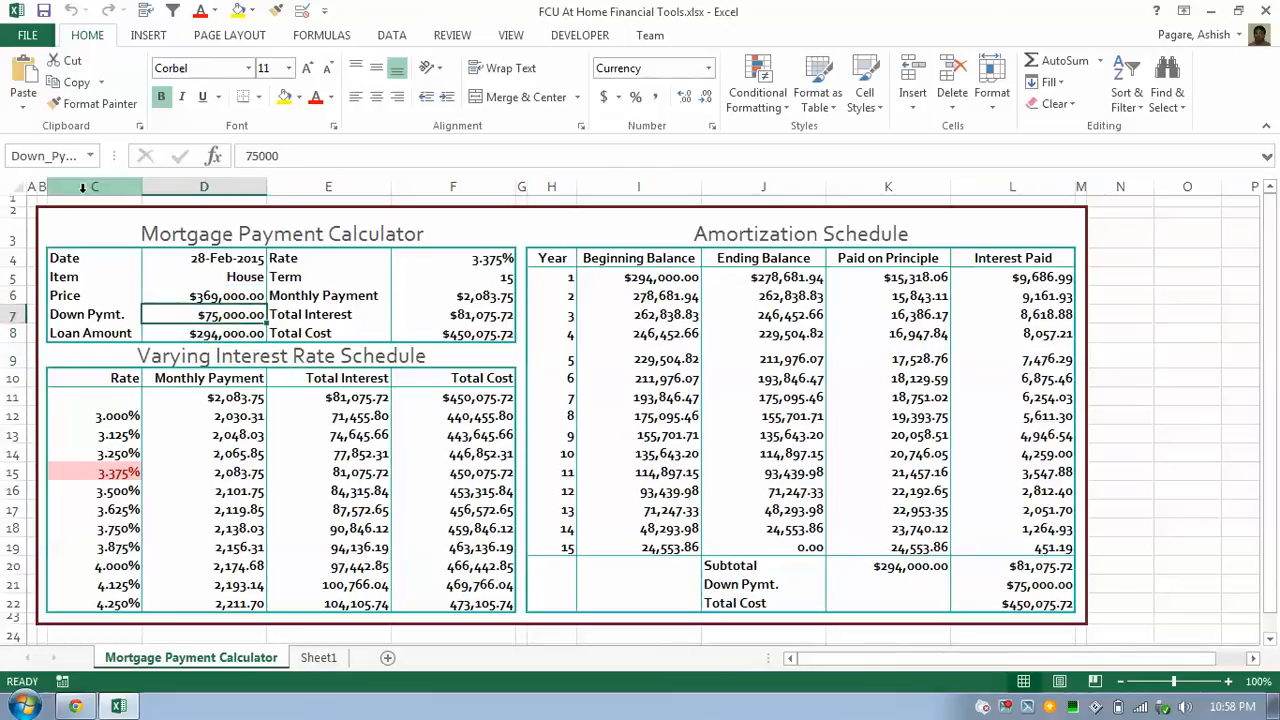
left_click(232, 331)
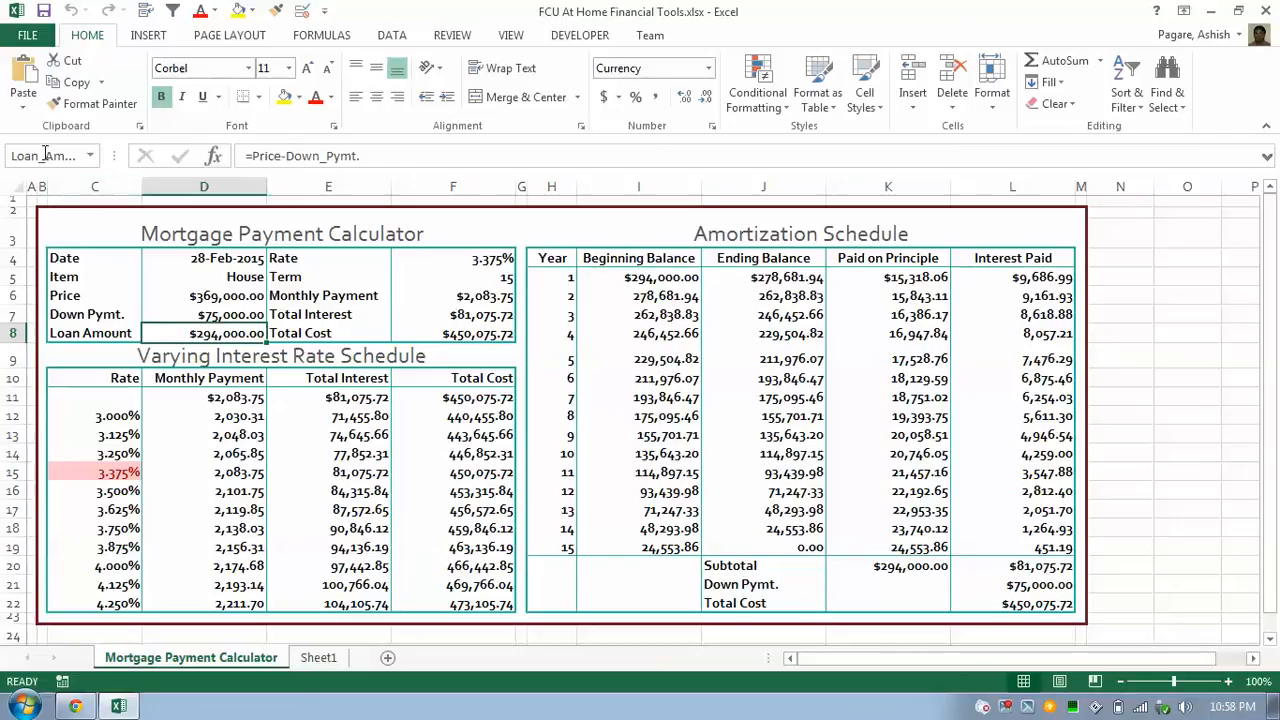
left_click(196, 312)
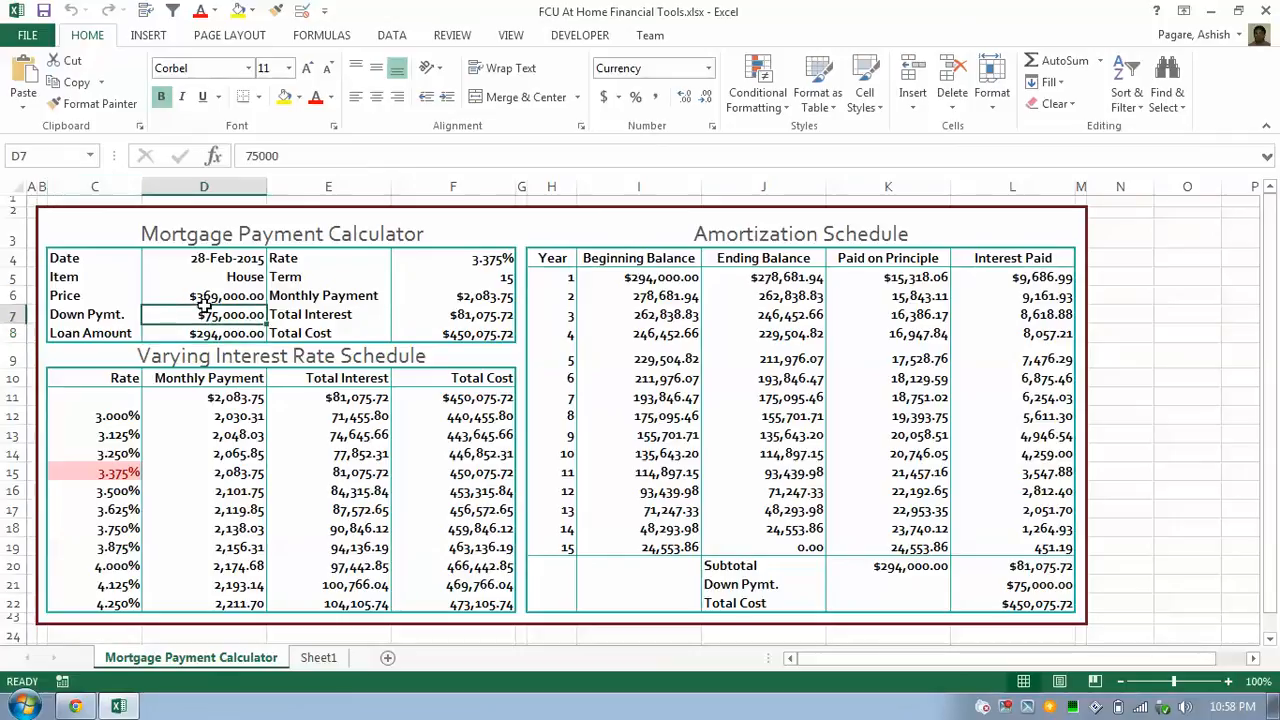
left_click(208, 299)
double_click(218, 300)
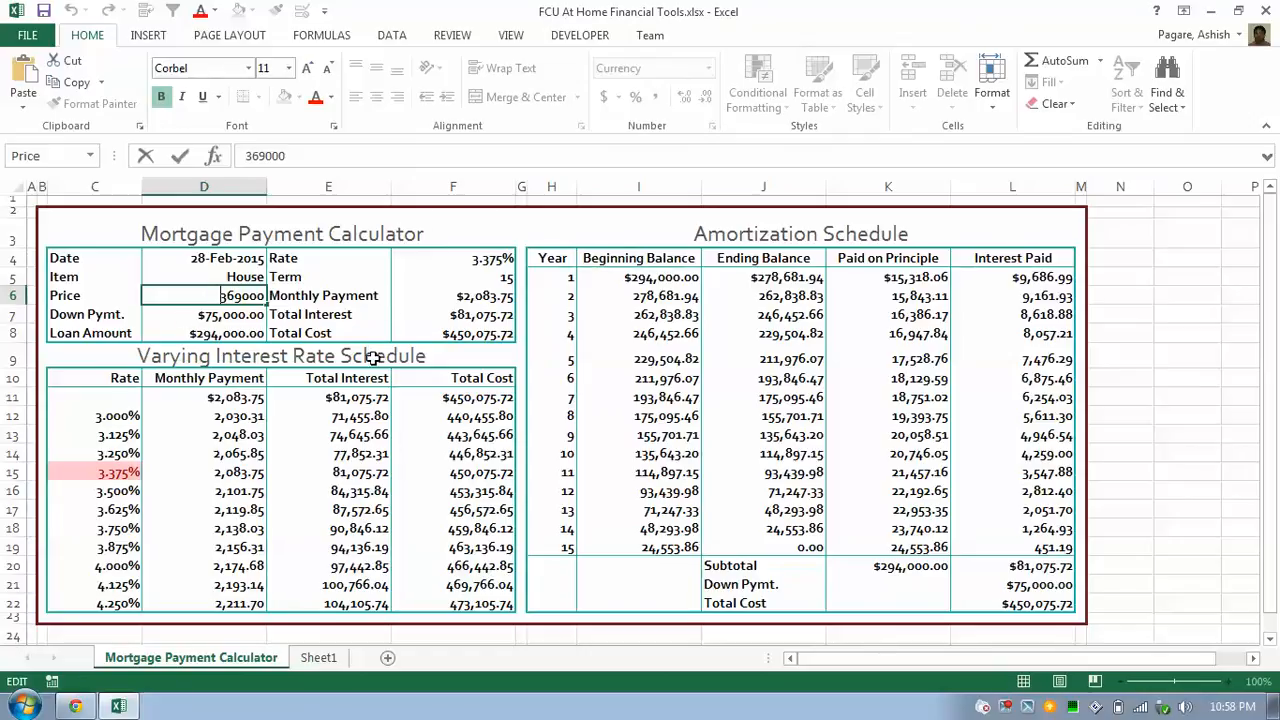
left_click(222, 332)
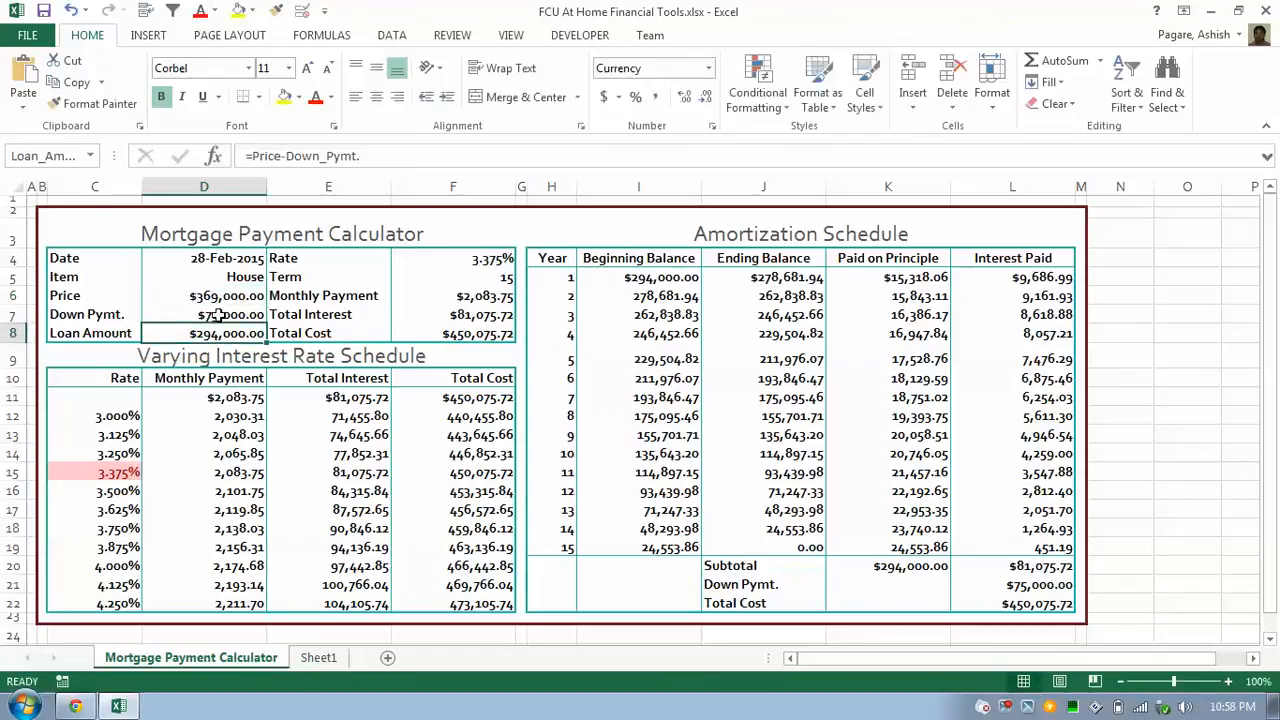
left_click(214, 314)
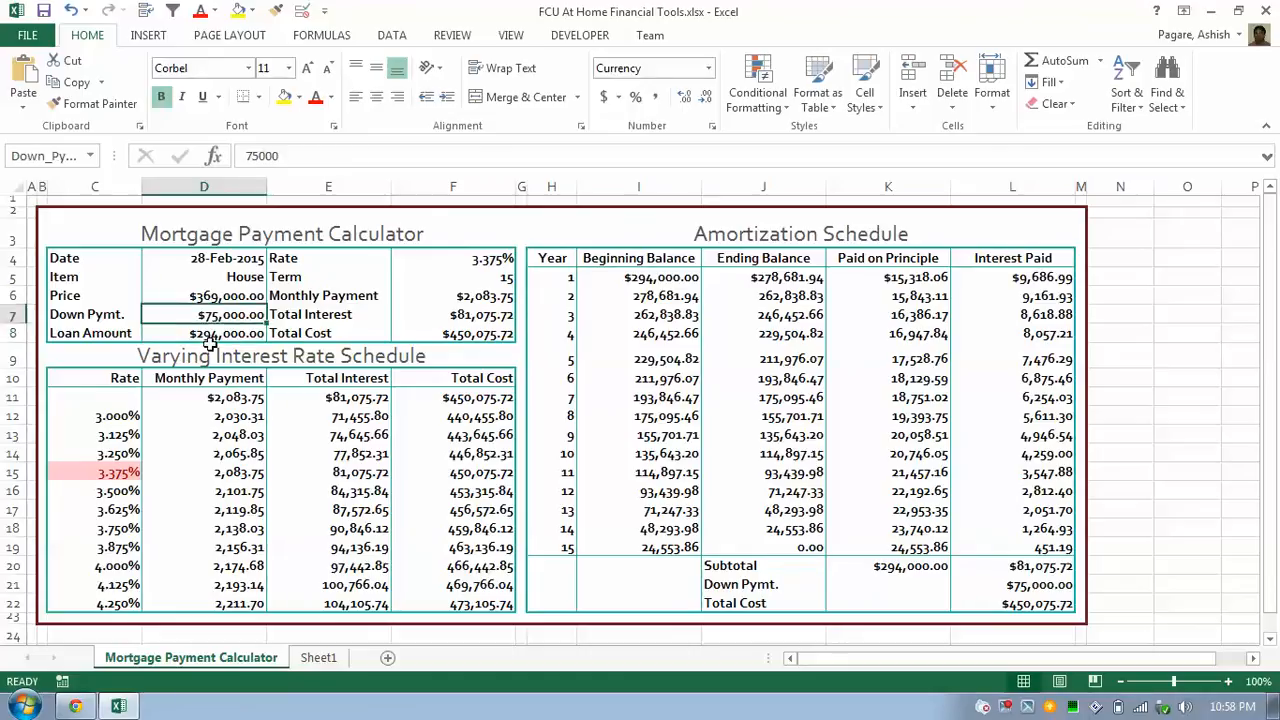
left_click(206, 333)
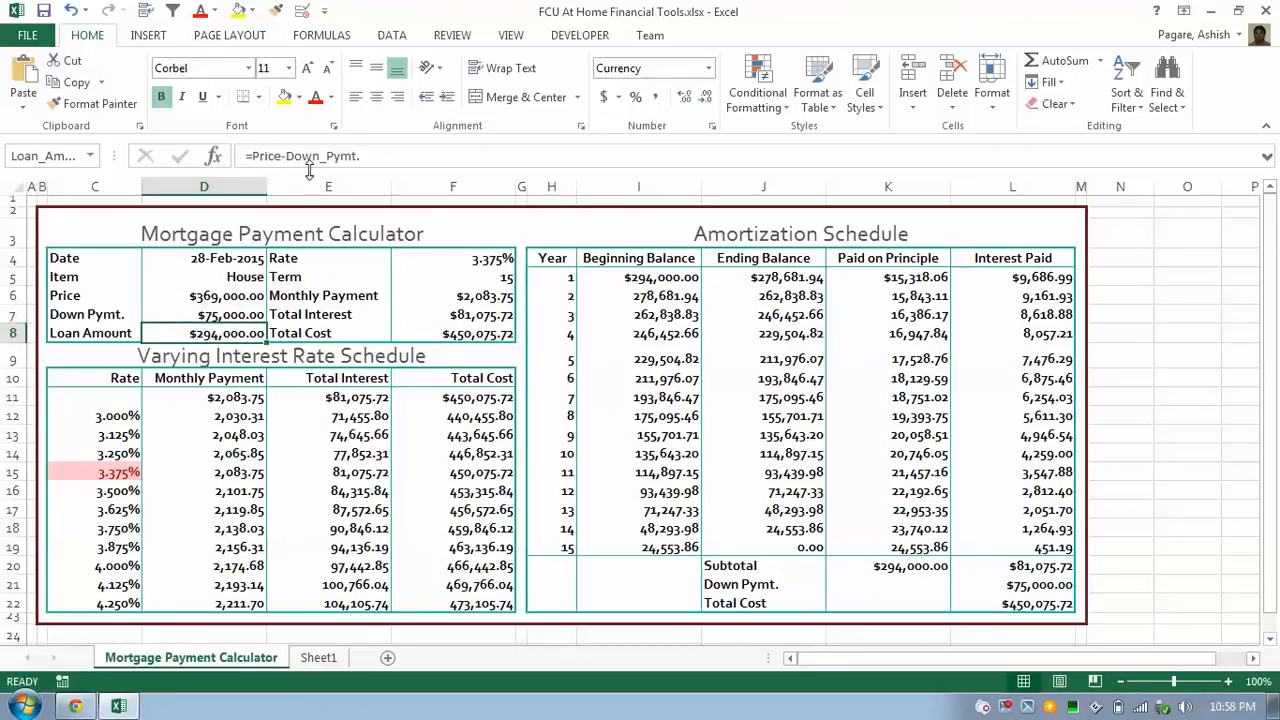
left_click(403, 158)
left_click_drag(403, 158, 200, 160)
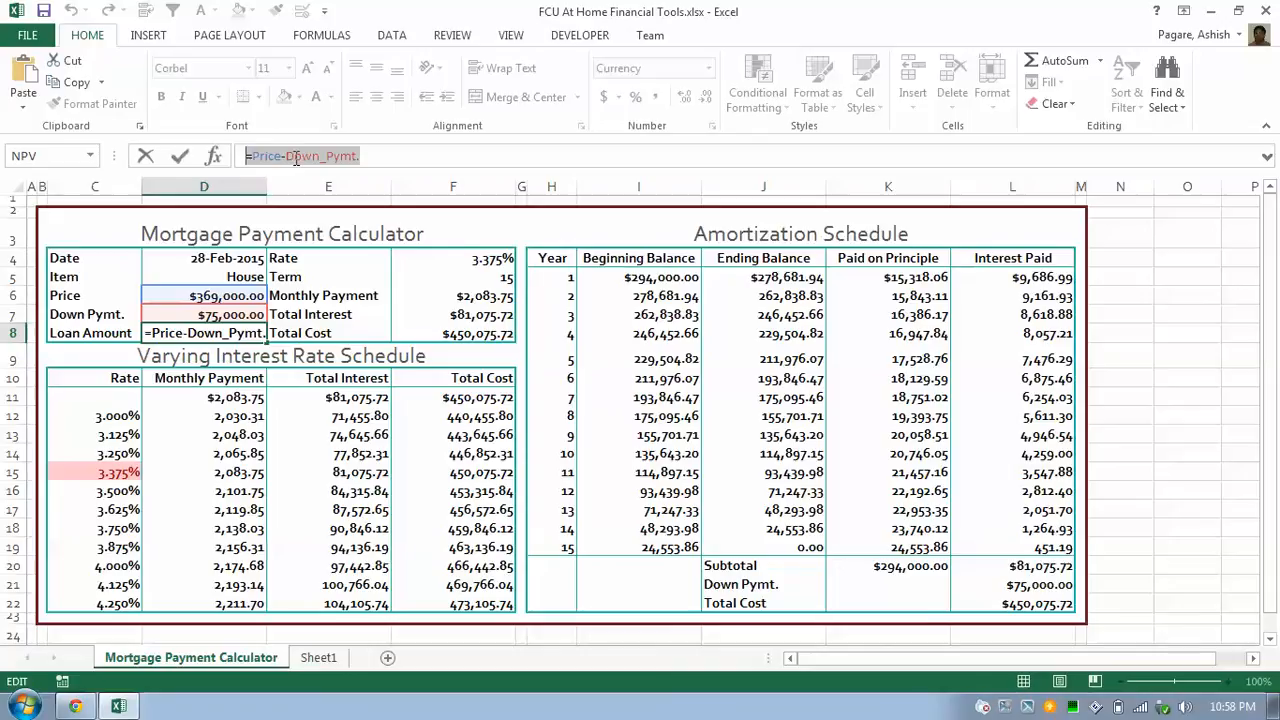
left_click(160, 313)
key("ctrl+Return")
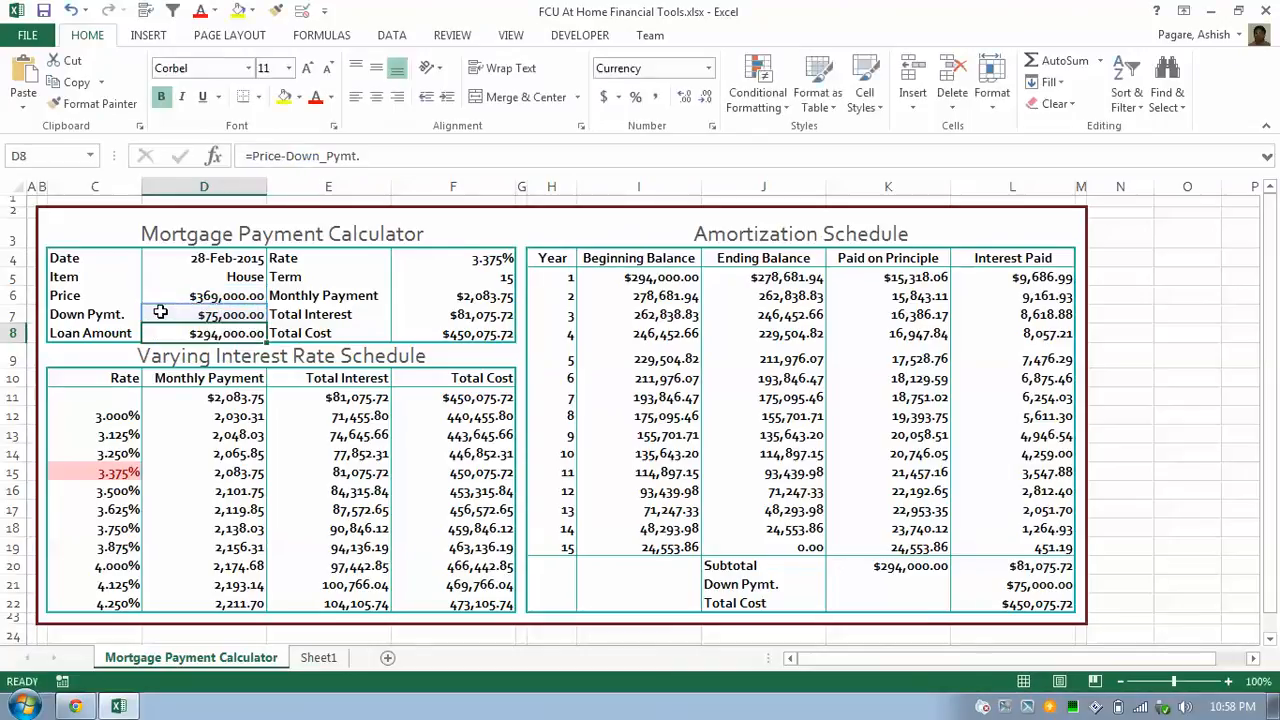
left_click(173, 311)
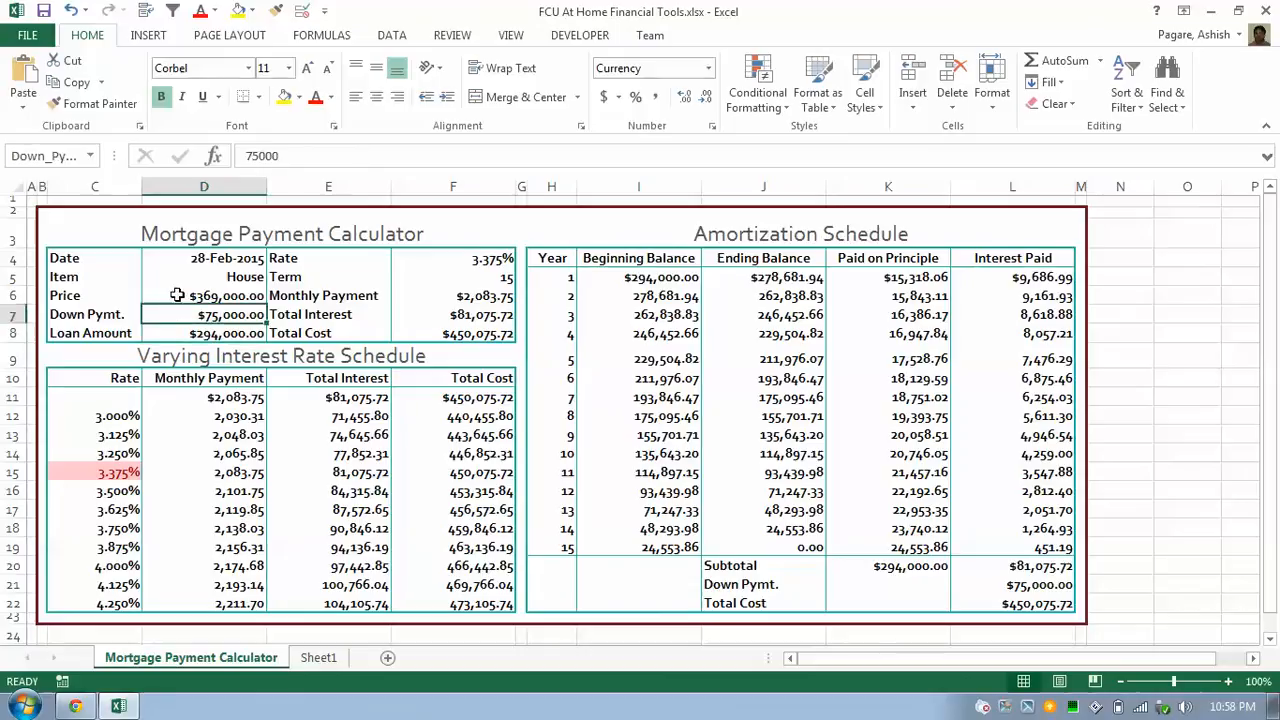
left_click(176, 295)
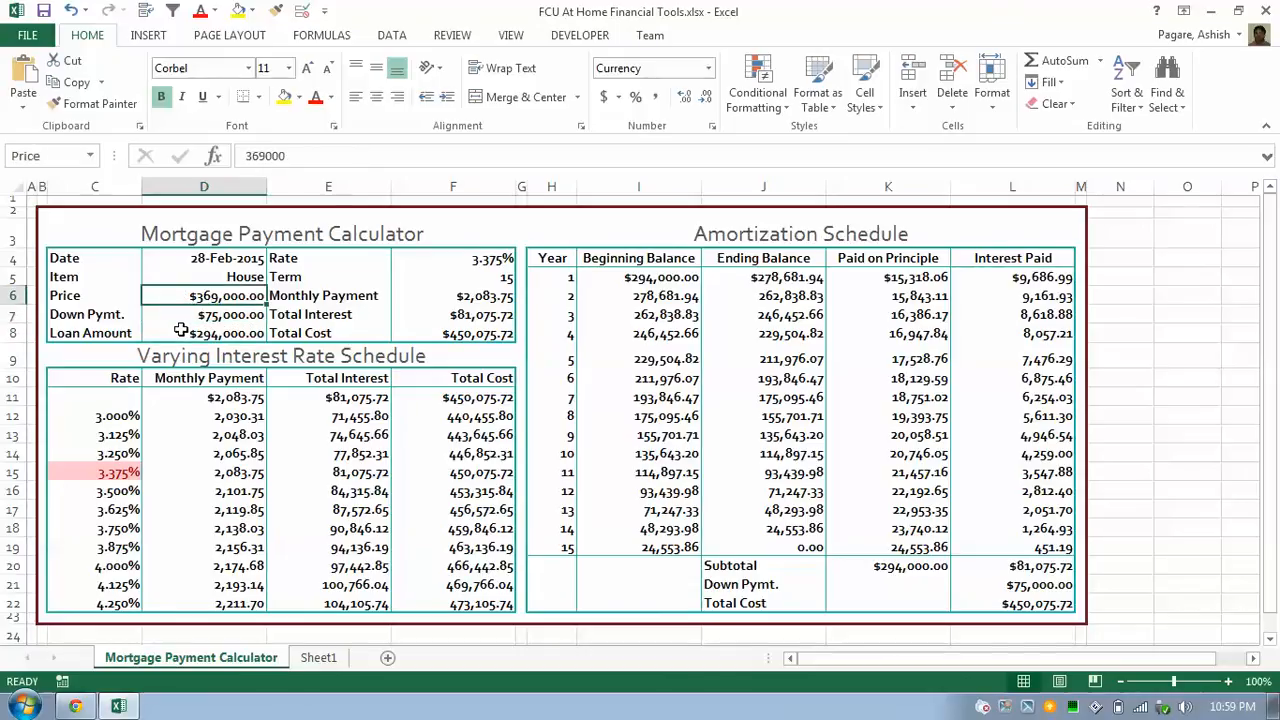
left_click(177, 313)
left_click(188, 335)
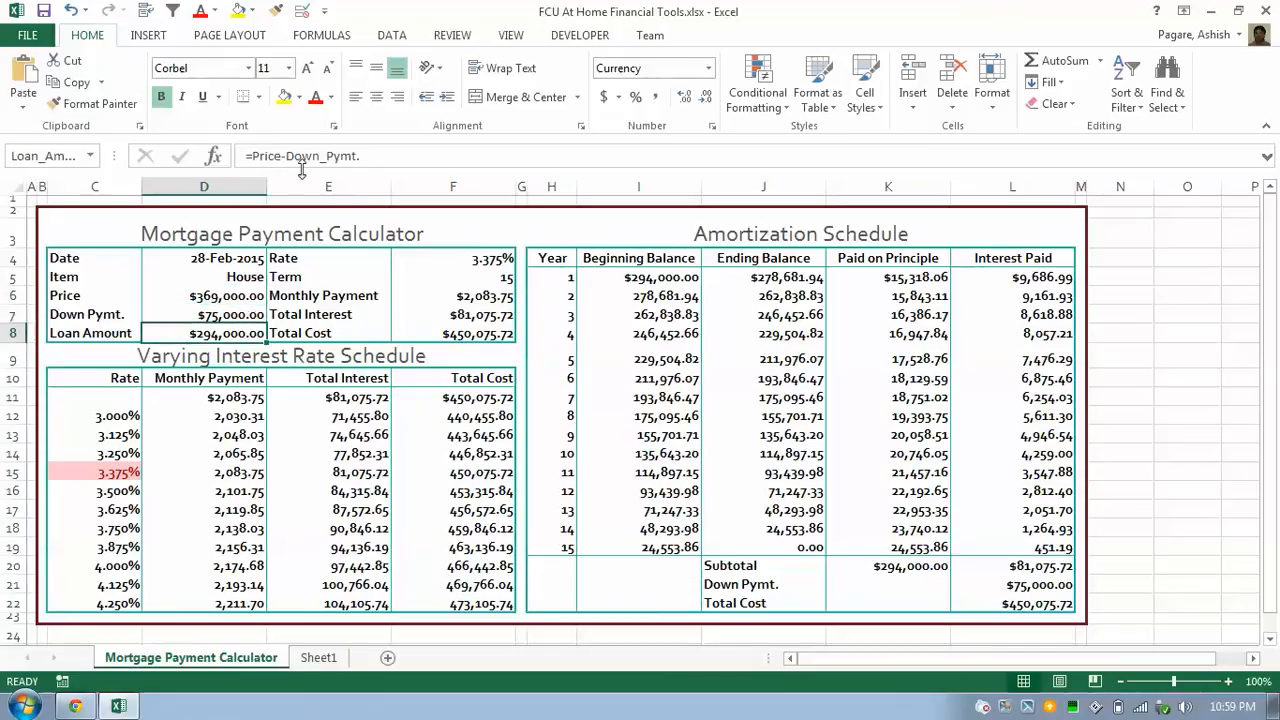
key("F2")
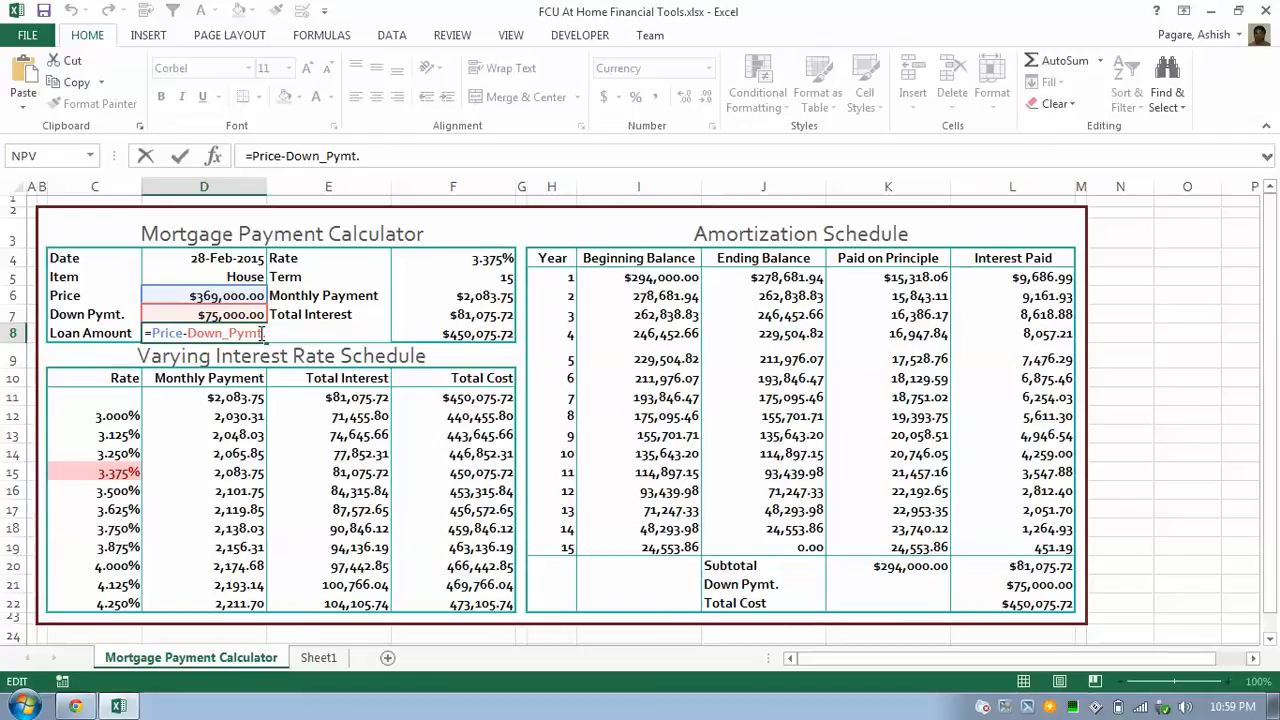
key("ctrl+Return")
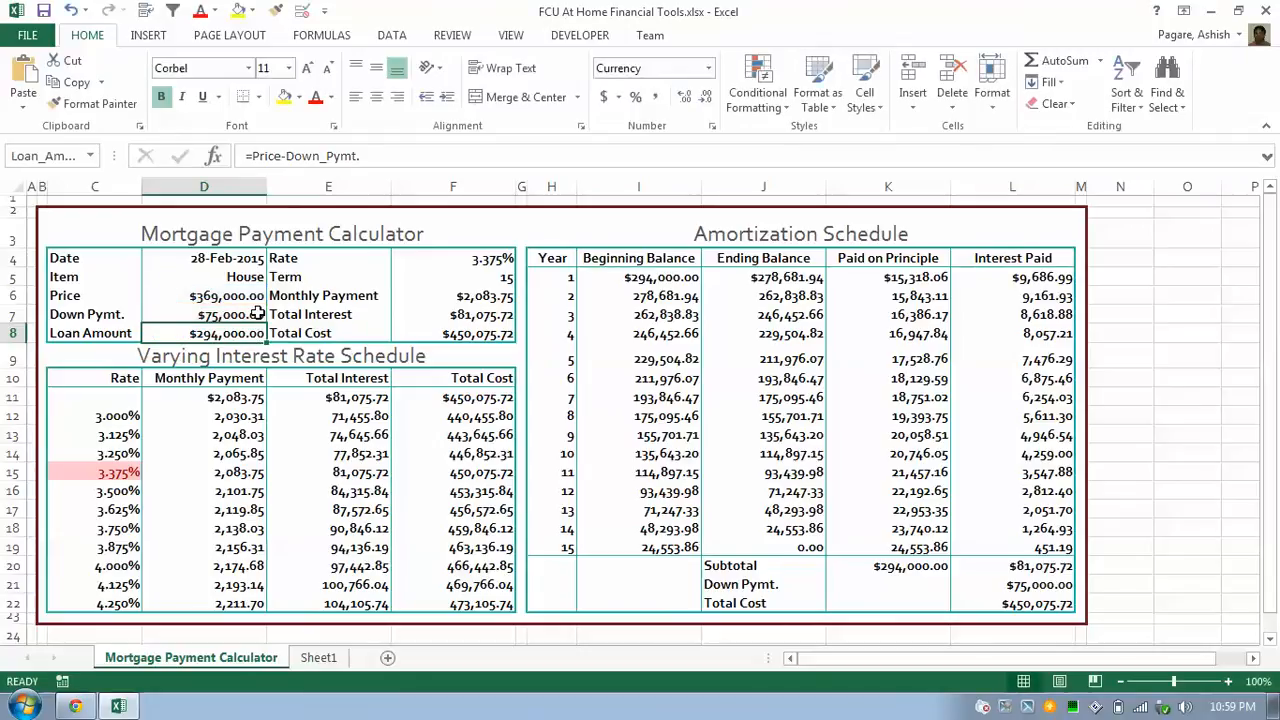
key("shift+Up")
key("shift+Up")
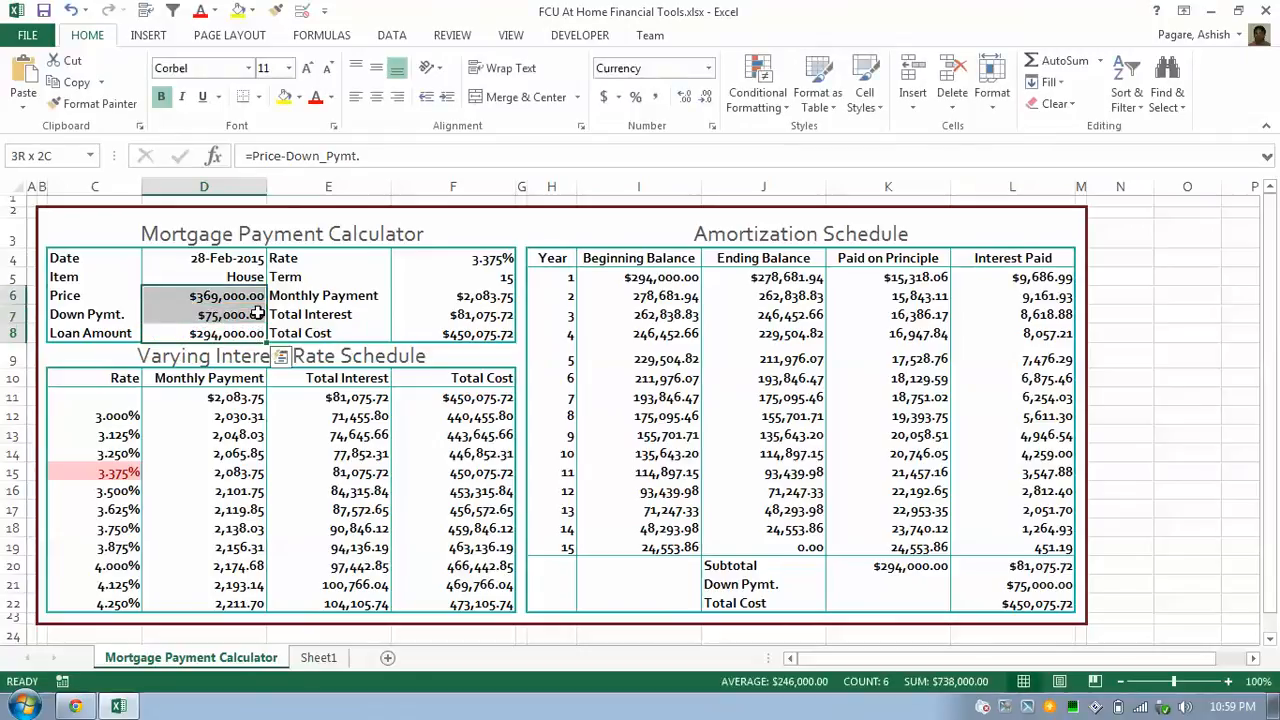
key("shift+Left")
Name the Price, Down Pymt. and Loan Amount values in C6:D8 from their left-column labels.
left_click_drag(106, 295, 200, 333)
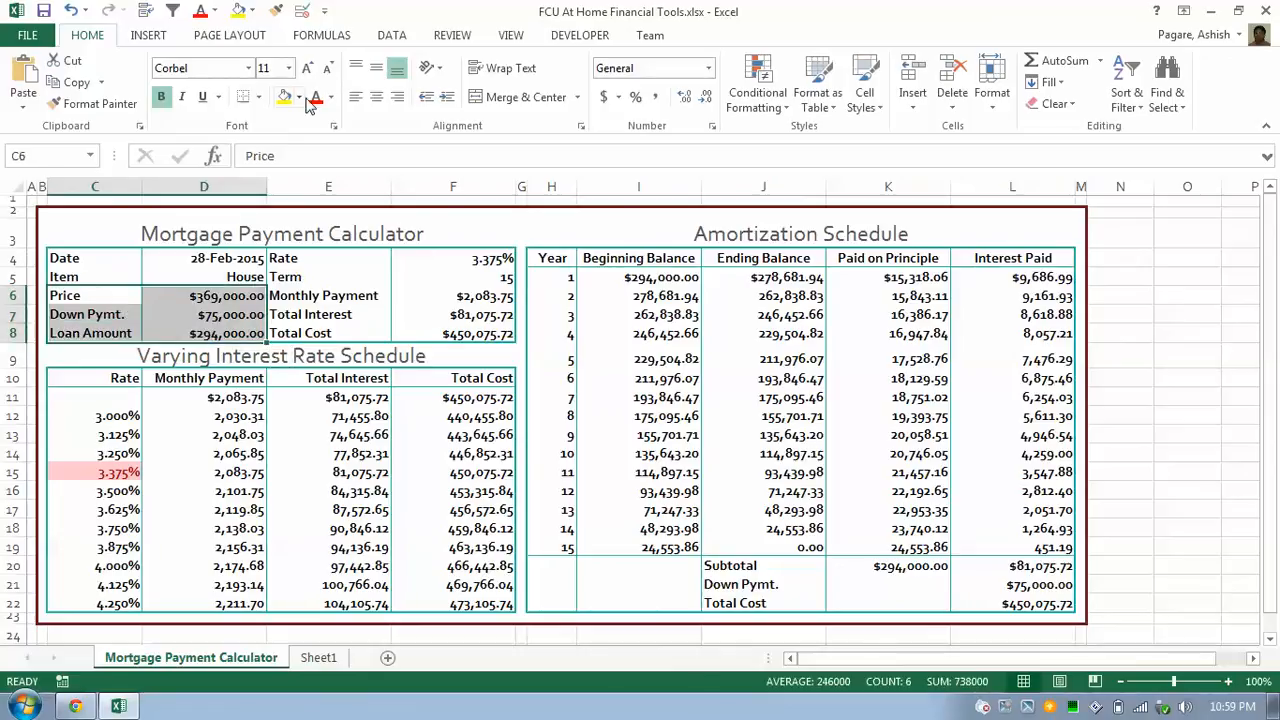
left_click(323, 38)
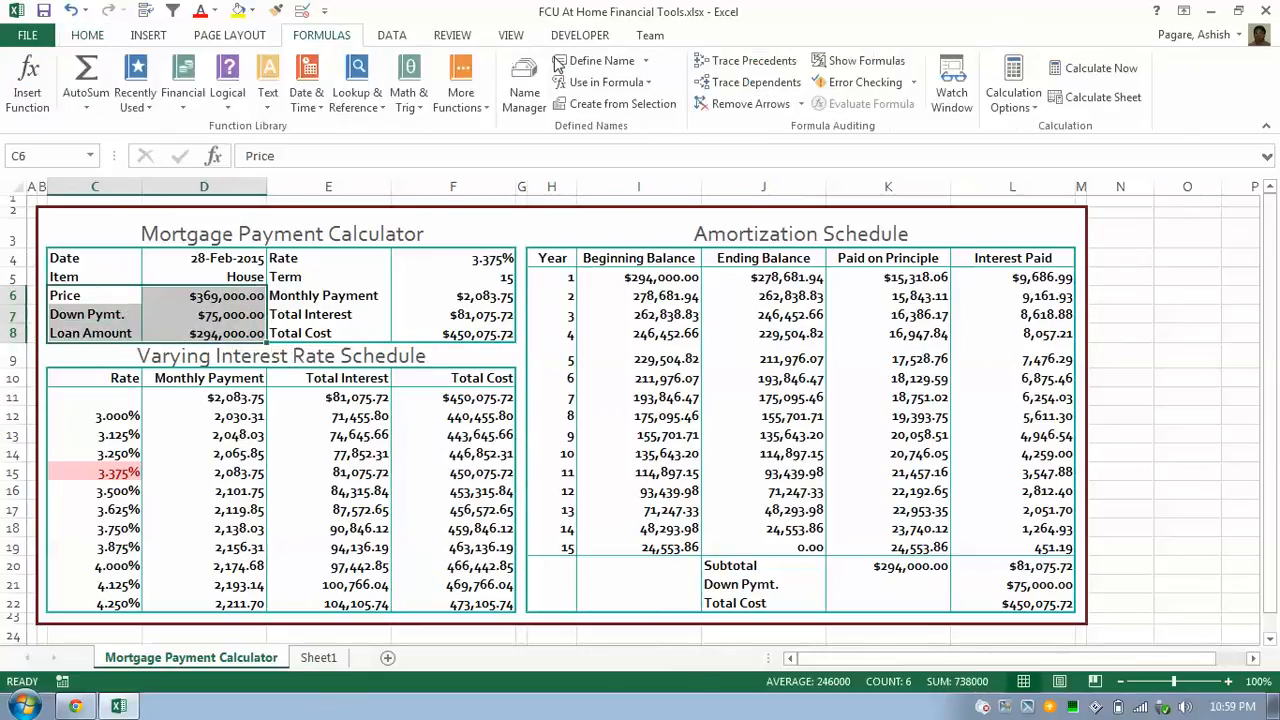
left_click(603, 62)
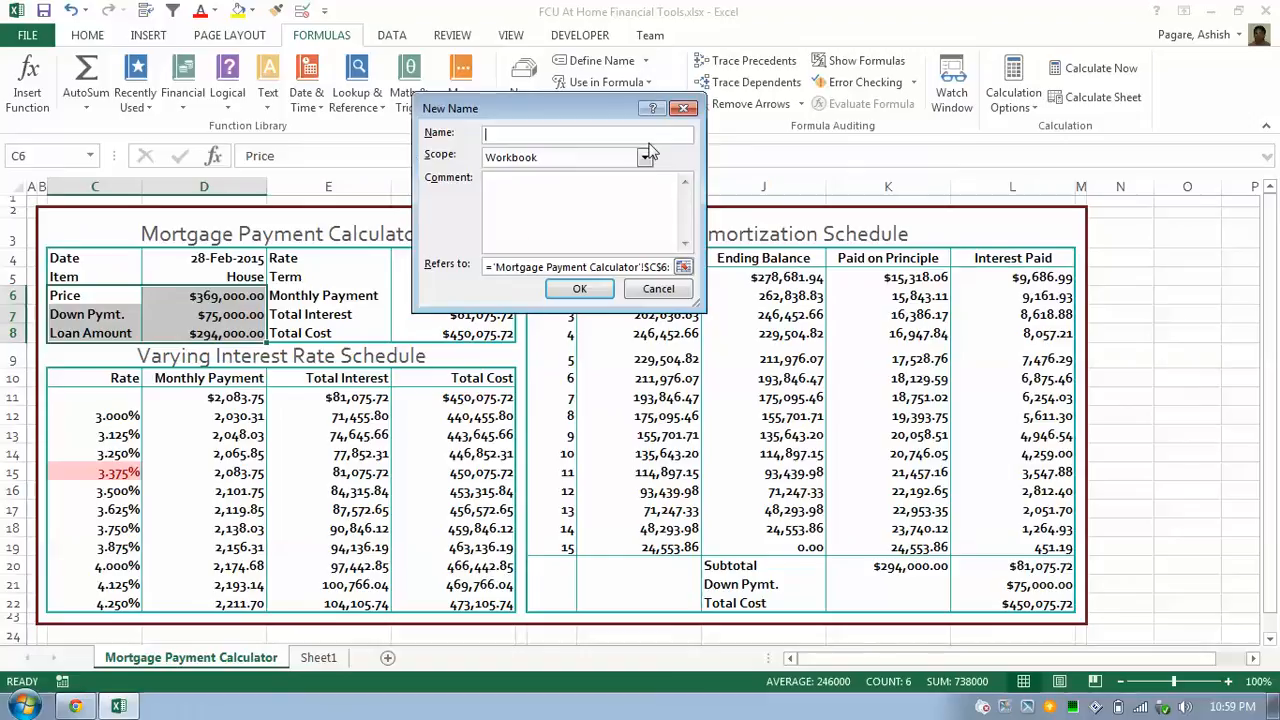
left_click(683, 108)
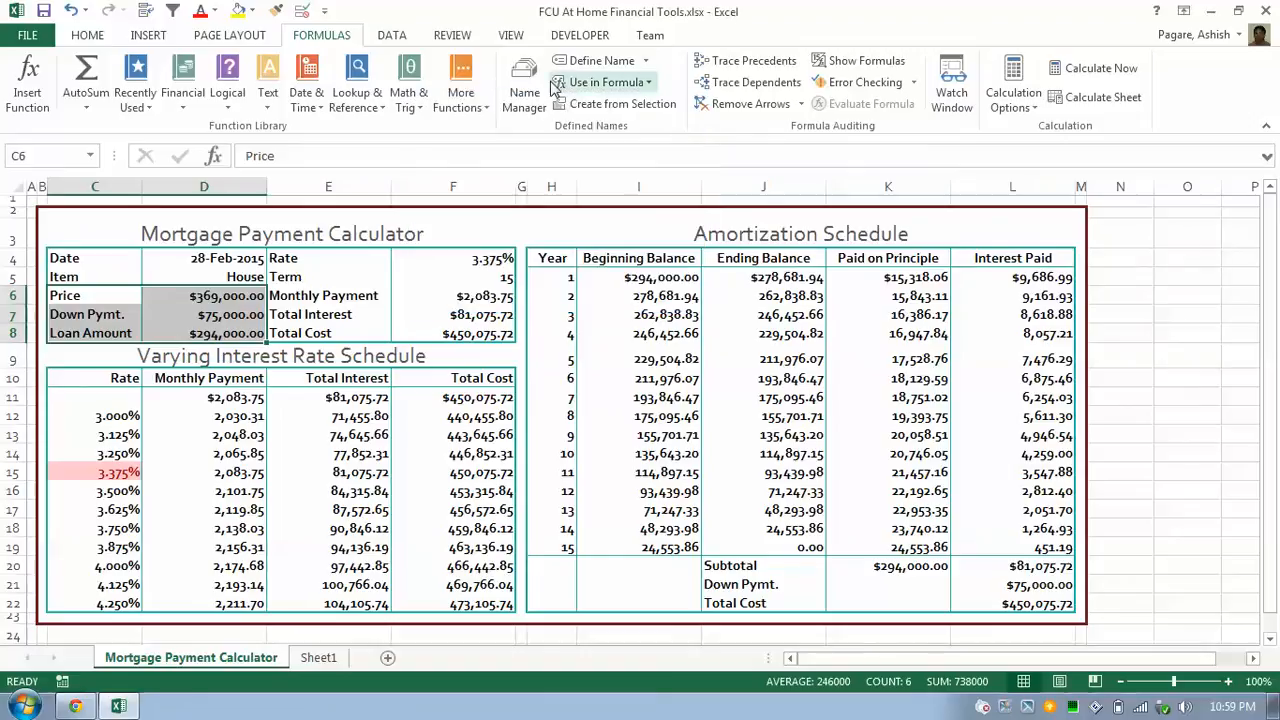
left_click(622, 104)
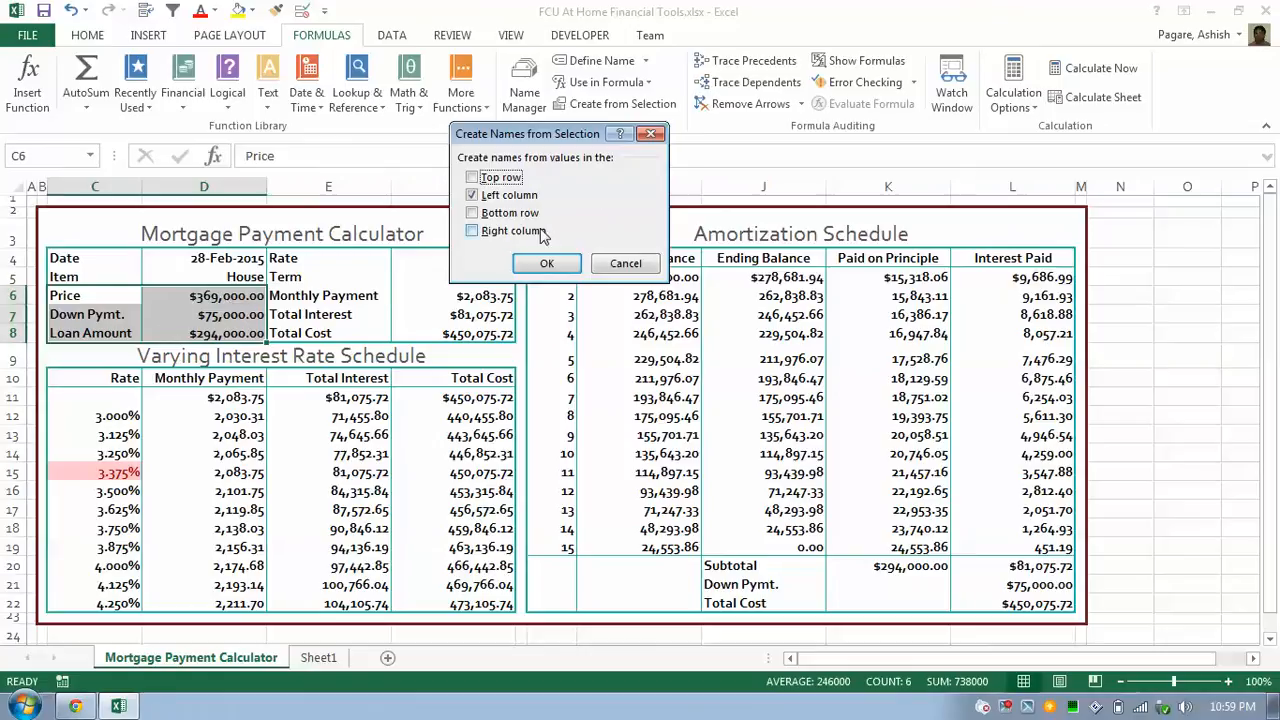
left_click(500, 195)
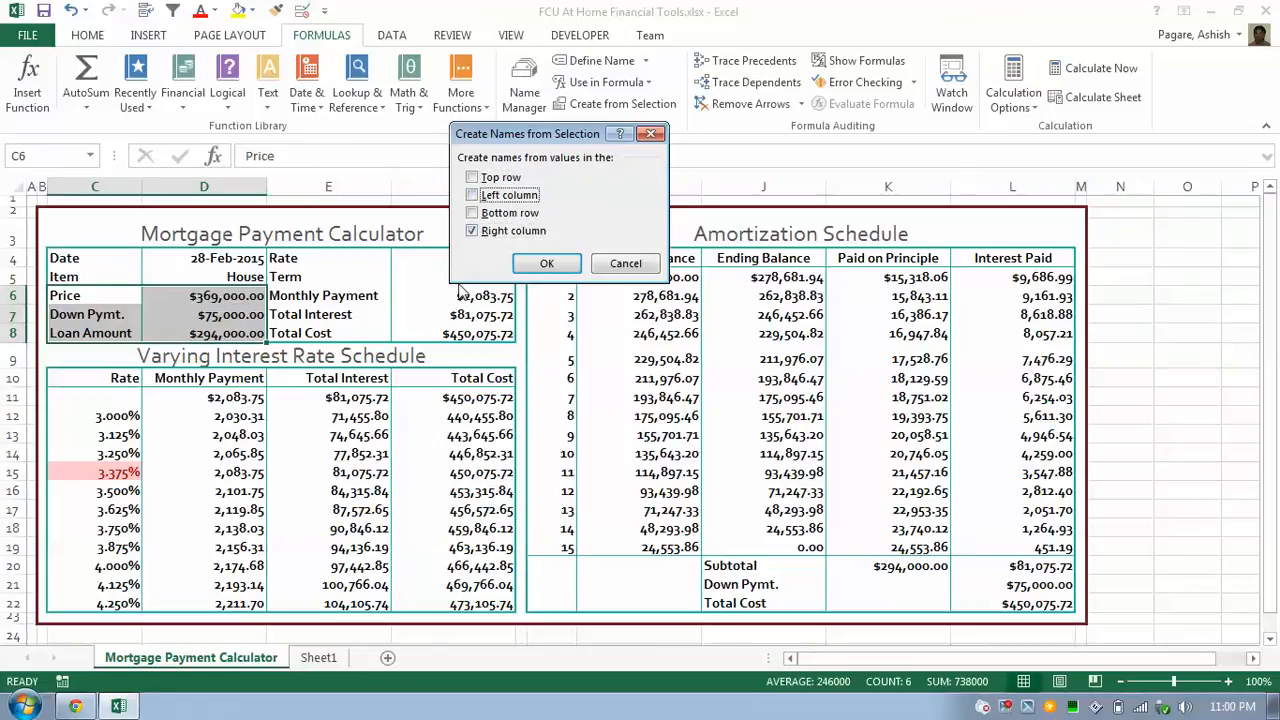
left_click(518, 231)
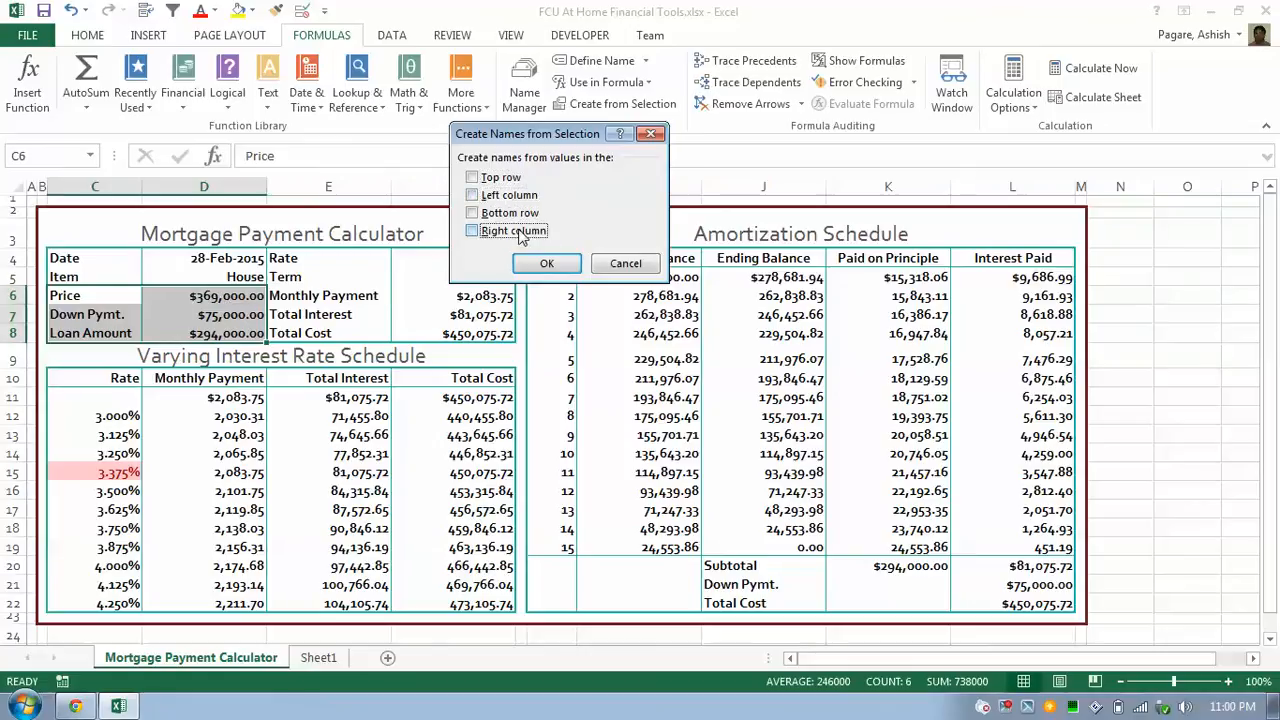
left_click(503, 197)
left_click(547, 263)
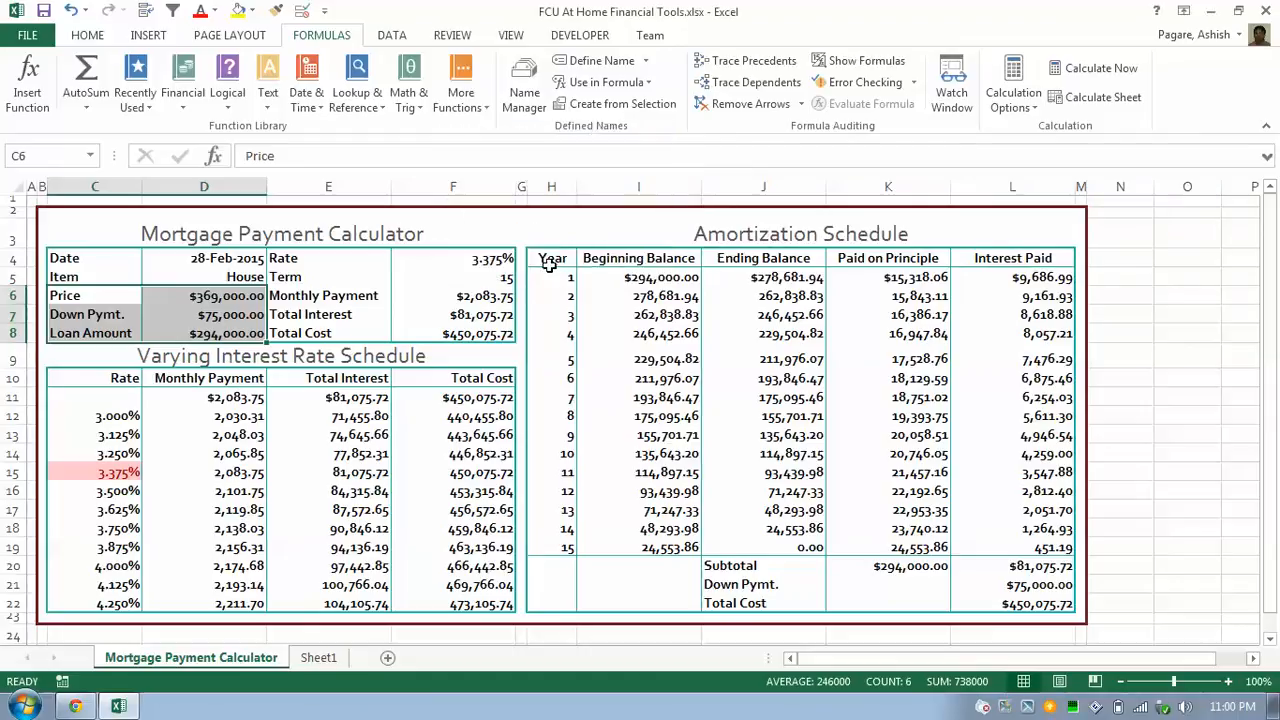
Select E4:F8 and create names like Rate, Term and Total_Cost from the left-column labels.
left_click(397, 277)
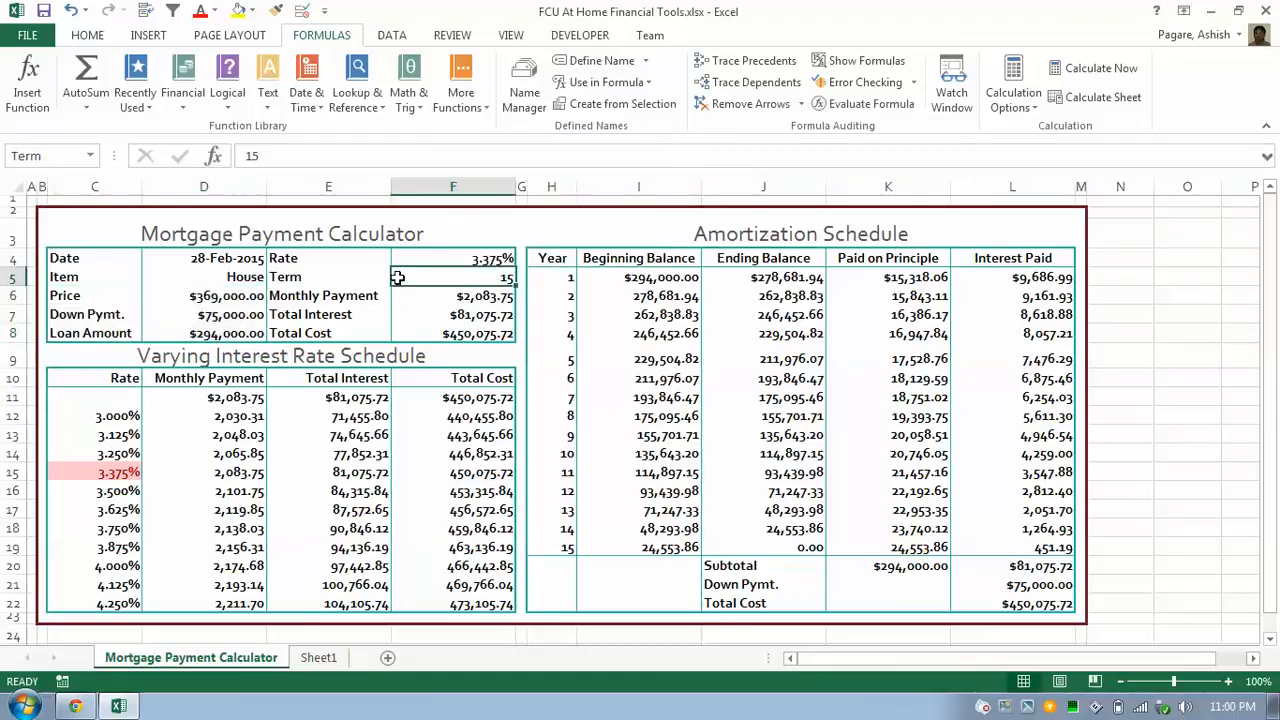
key("Up")
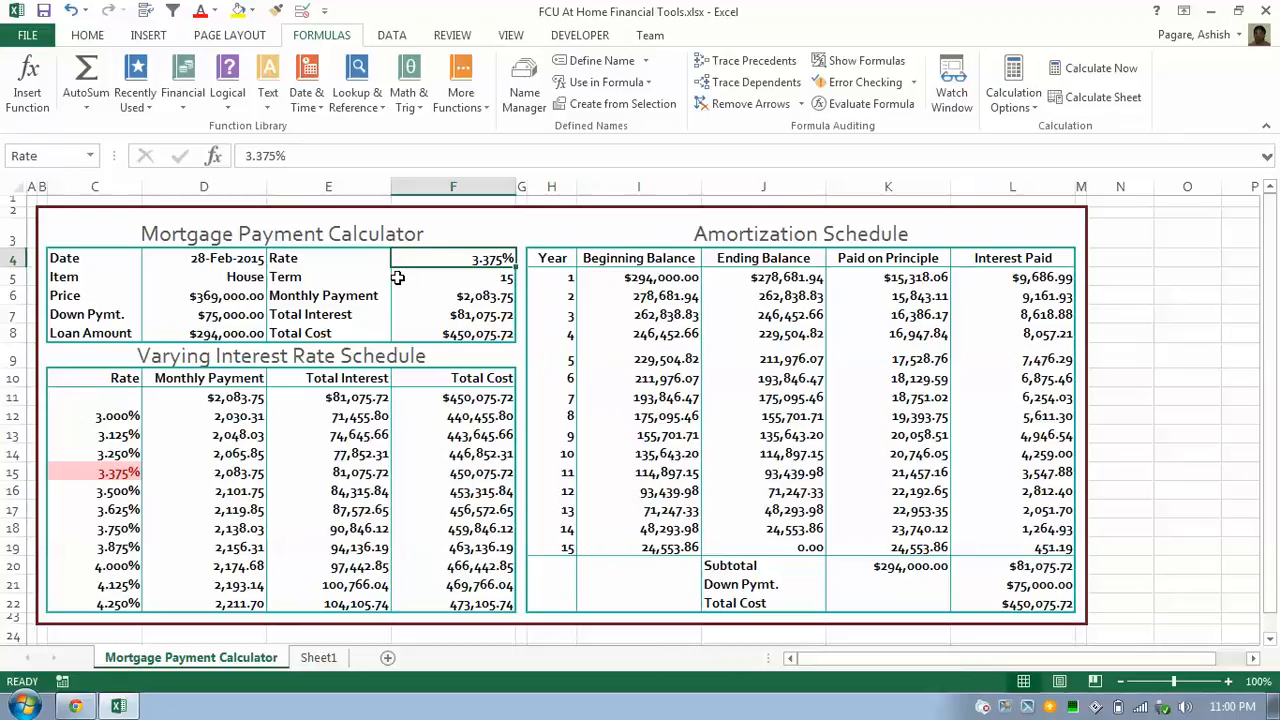
key("Down")
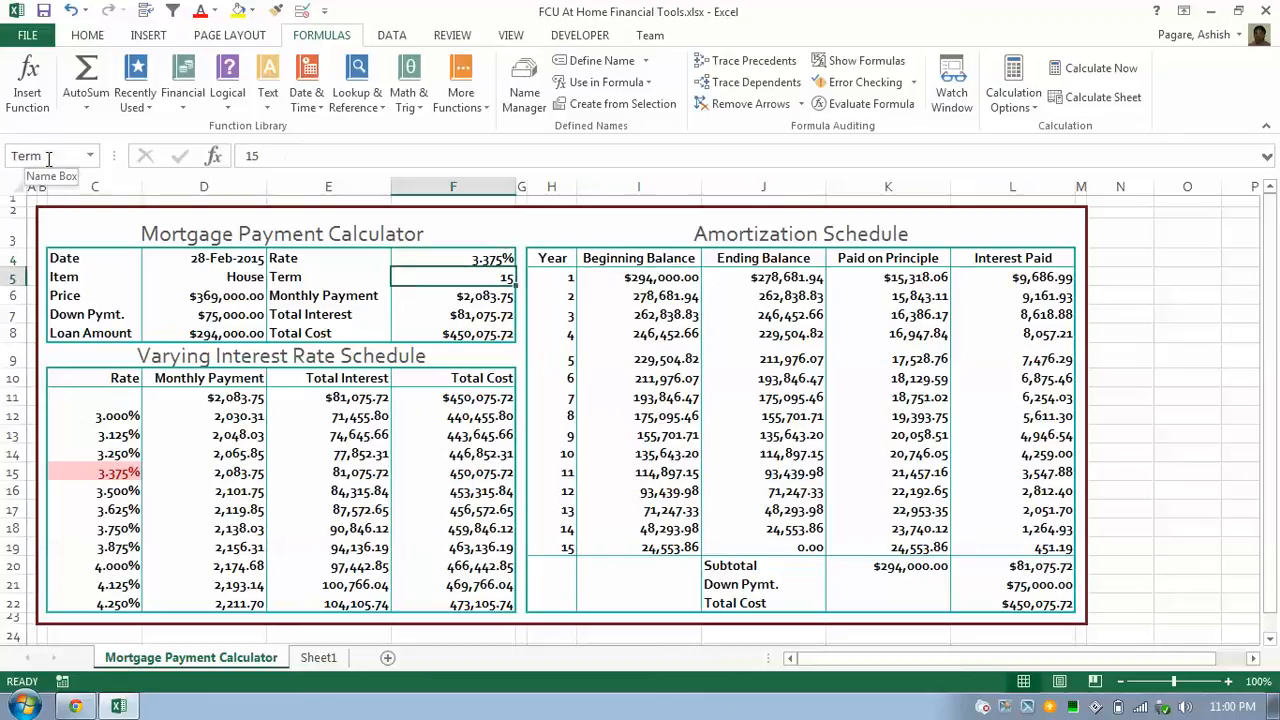
key("Down")
key("Down")
key("Down")
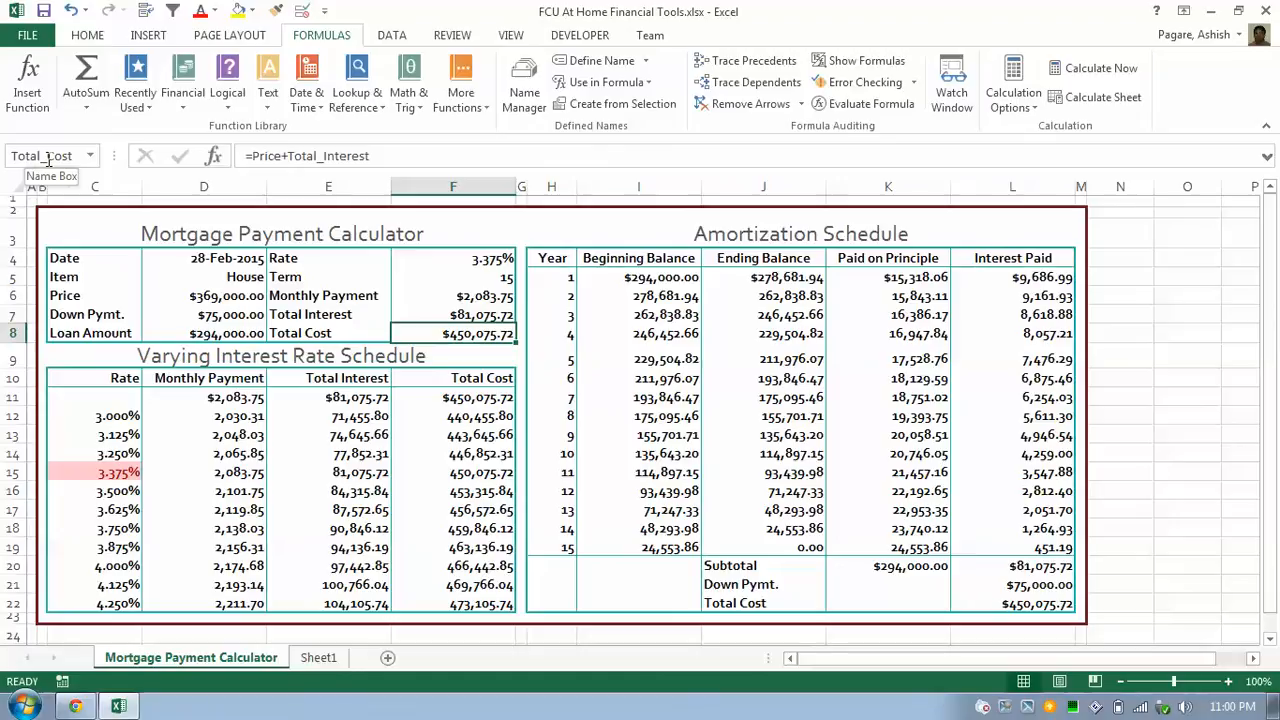
key("shift+Left")
key("shift+Up")
key("shift+Up")
key("shift+Up")
key("shift+Up")
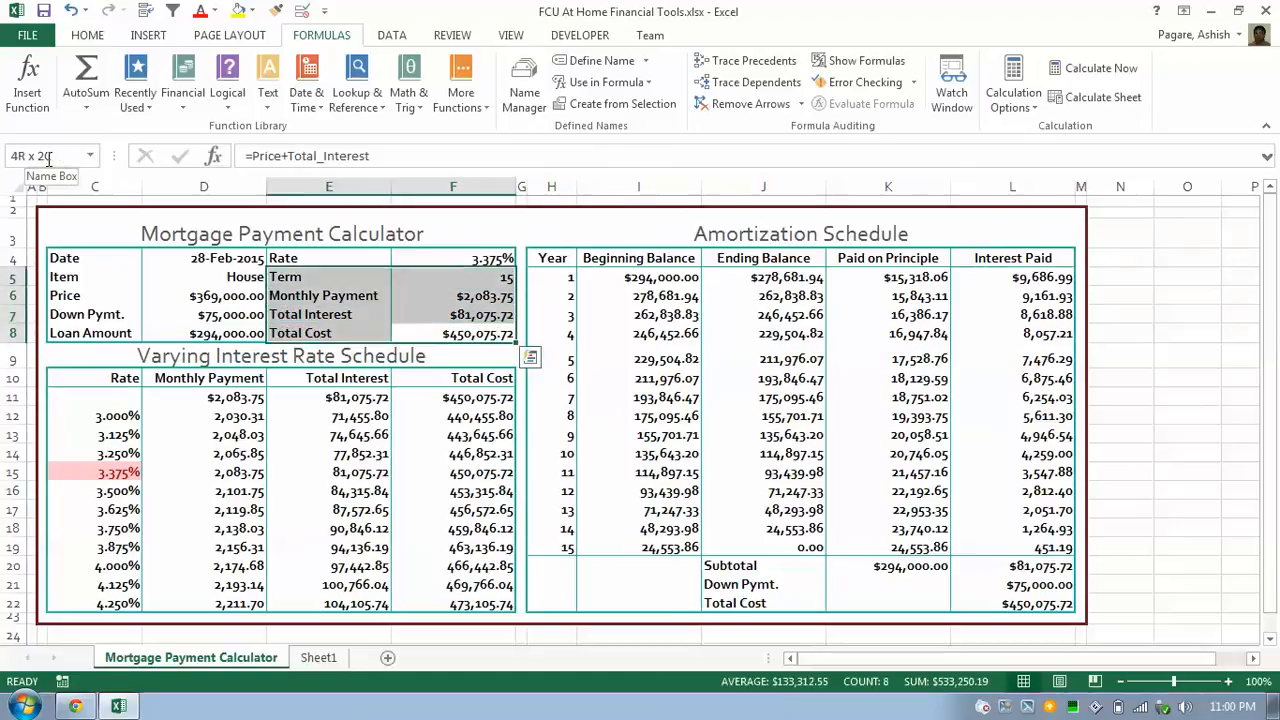
left_click(627, 105)
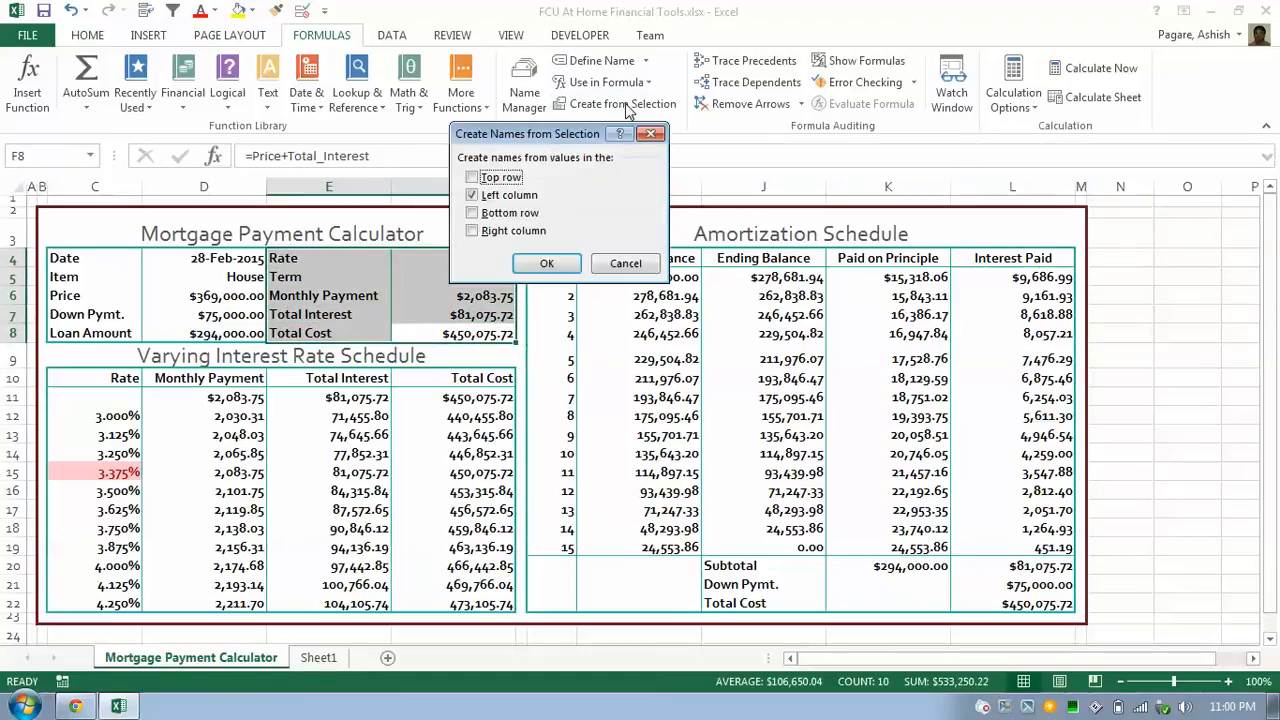
left_click(546, 262)
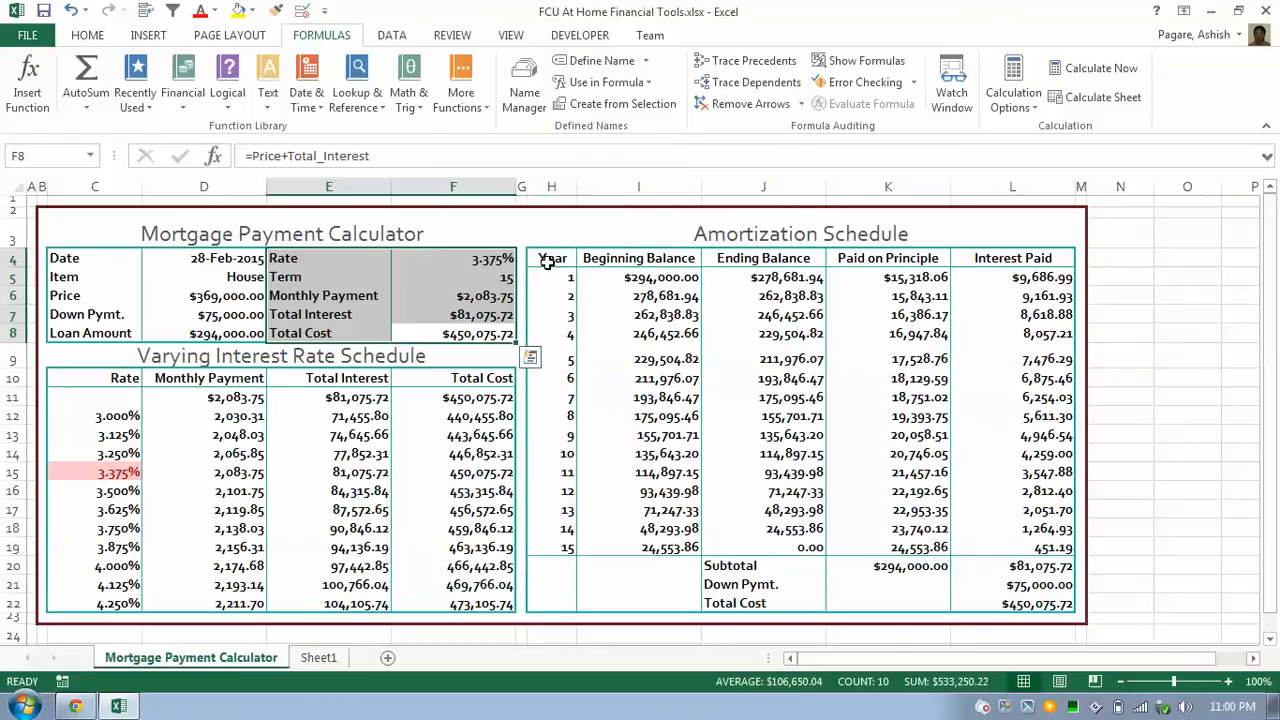
left_click(505, 277)
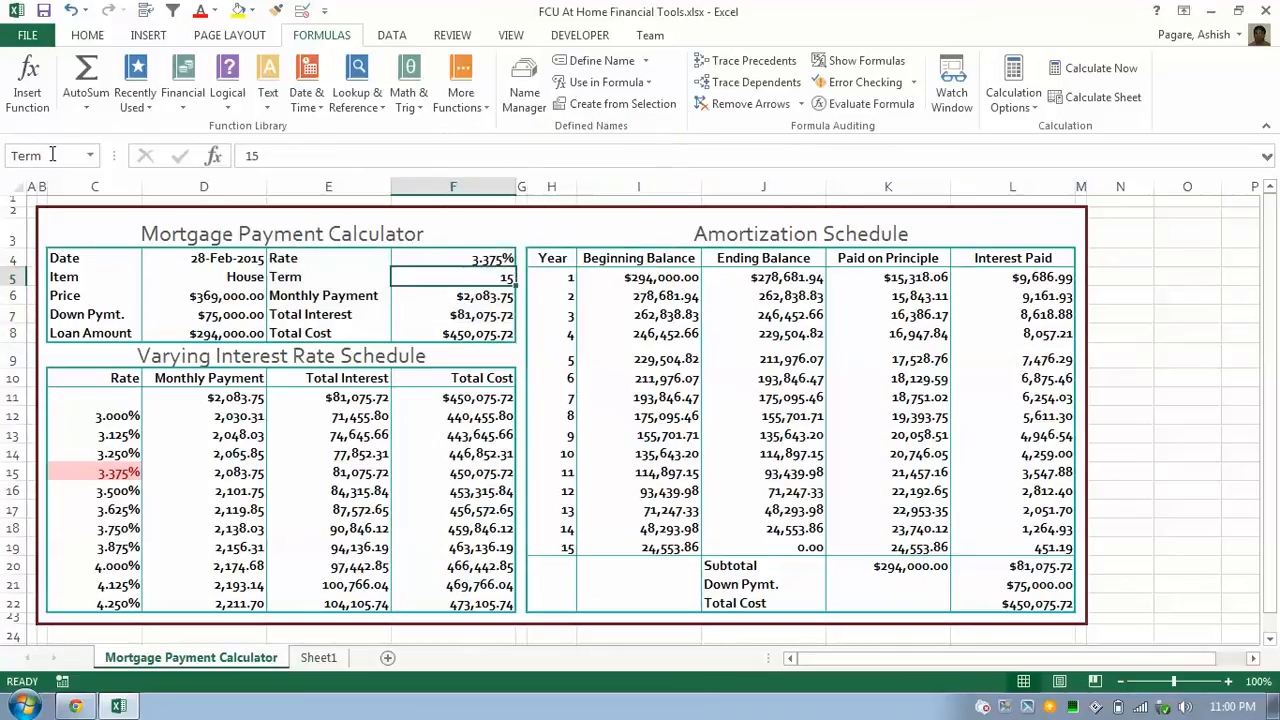
left_click(475, 300)
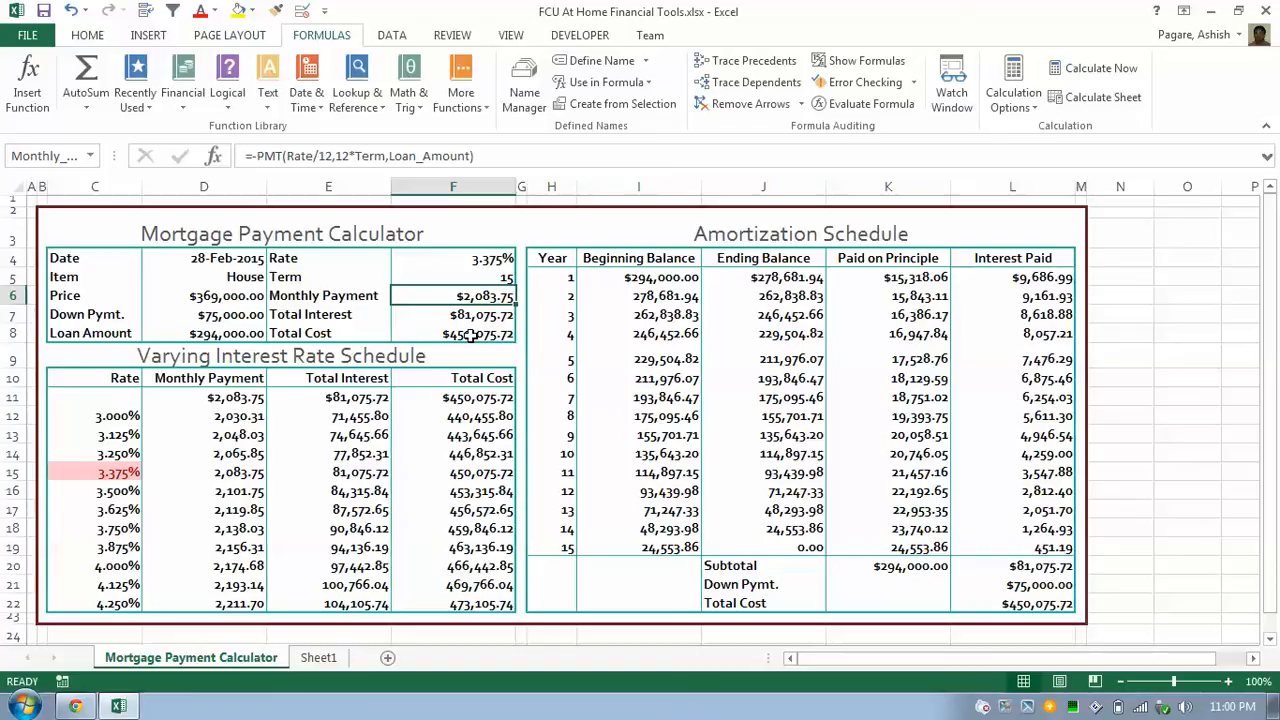
Toggle Show Formulas with Ctrl+` so the sheet displays formulas such as the Monthly Payment PMT.
key("Left")
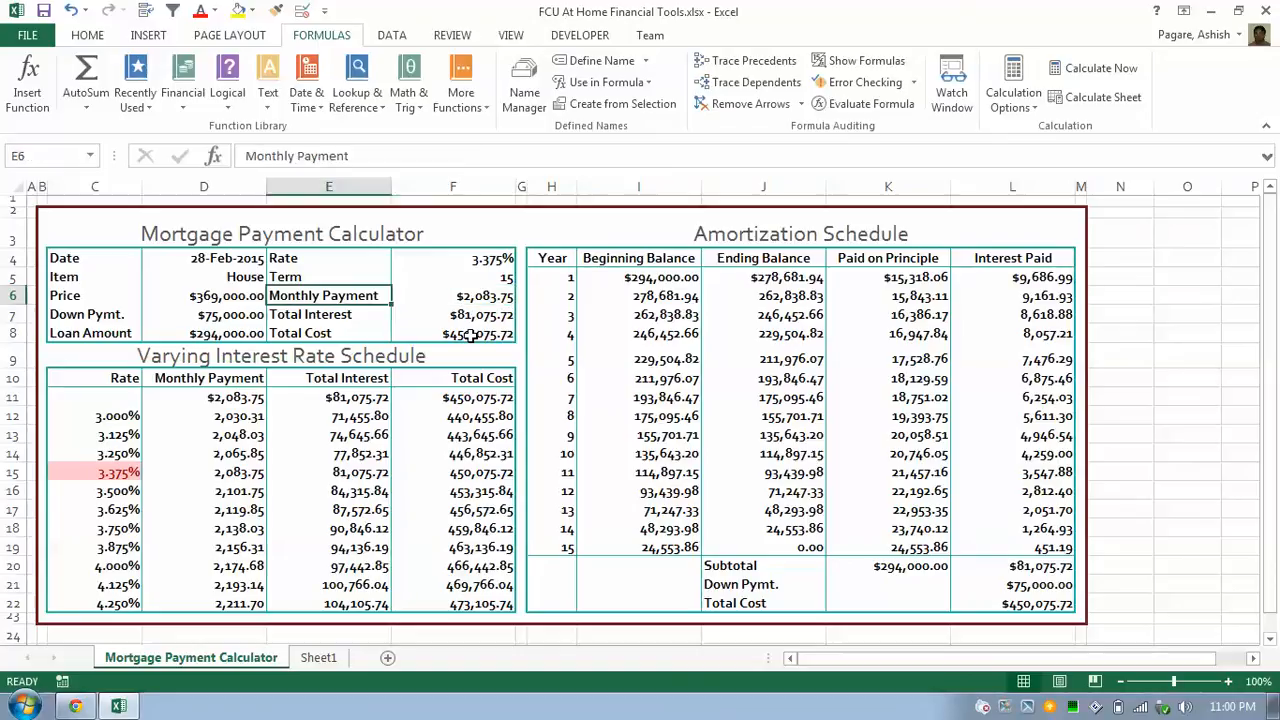
key("ctrl+grave")
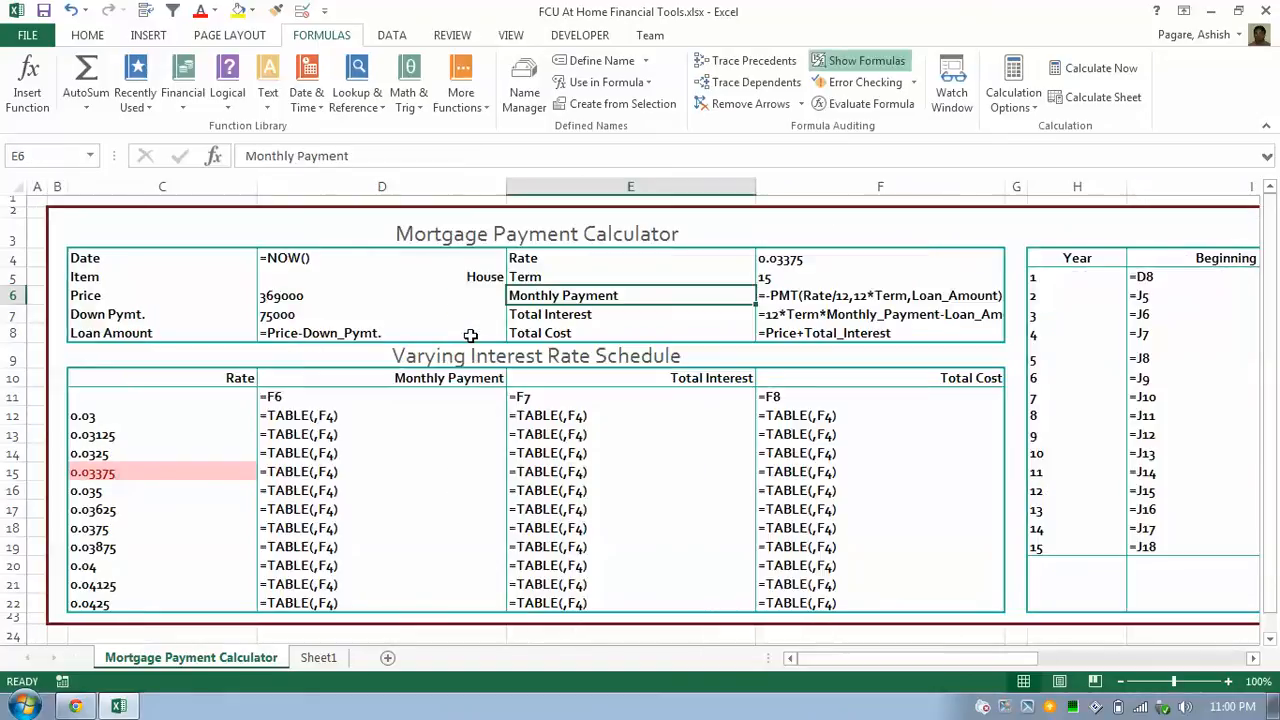
key("ctrl+grave")
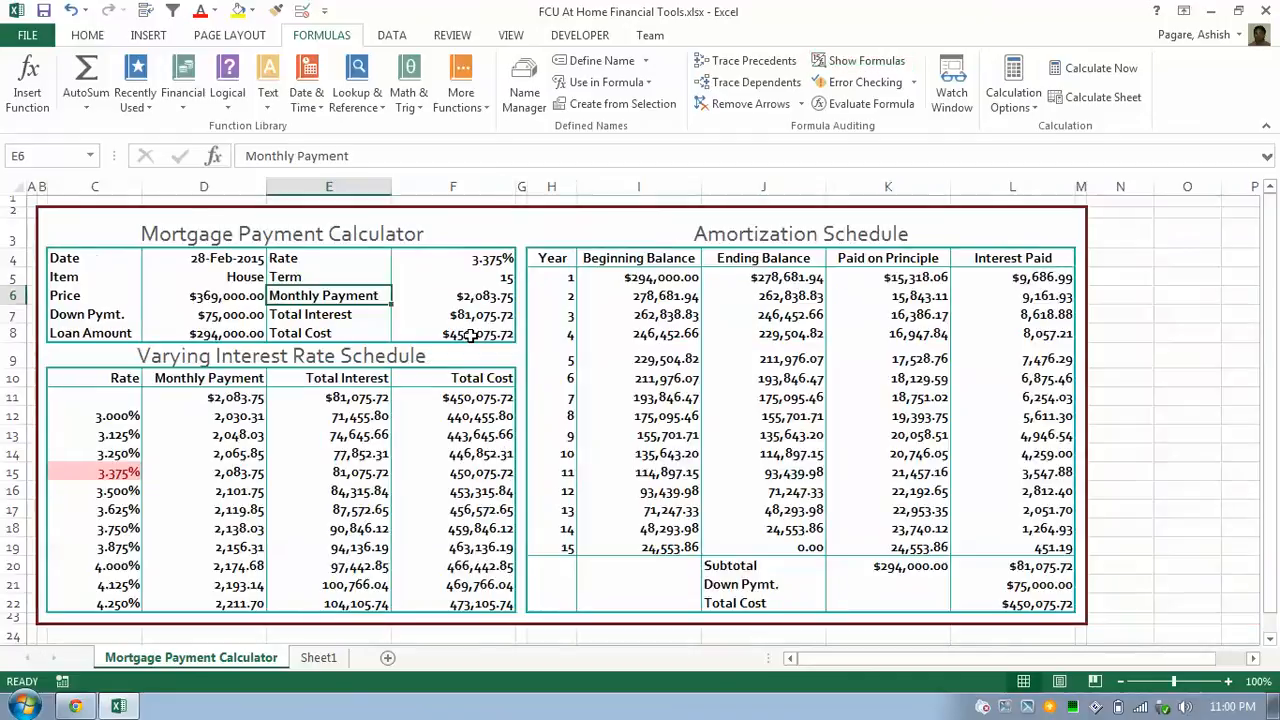
key("ctrl+grave")
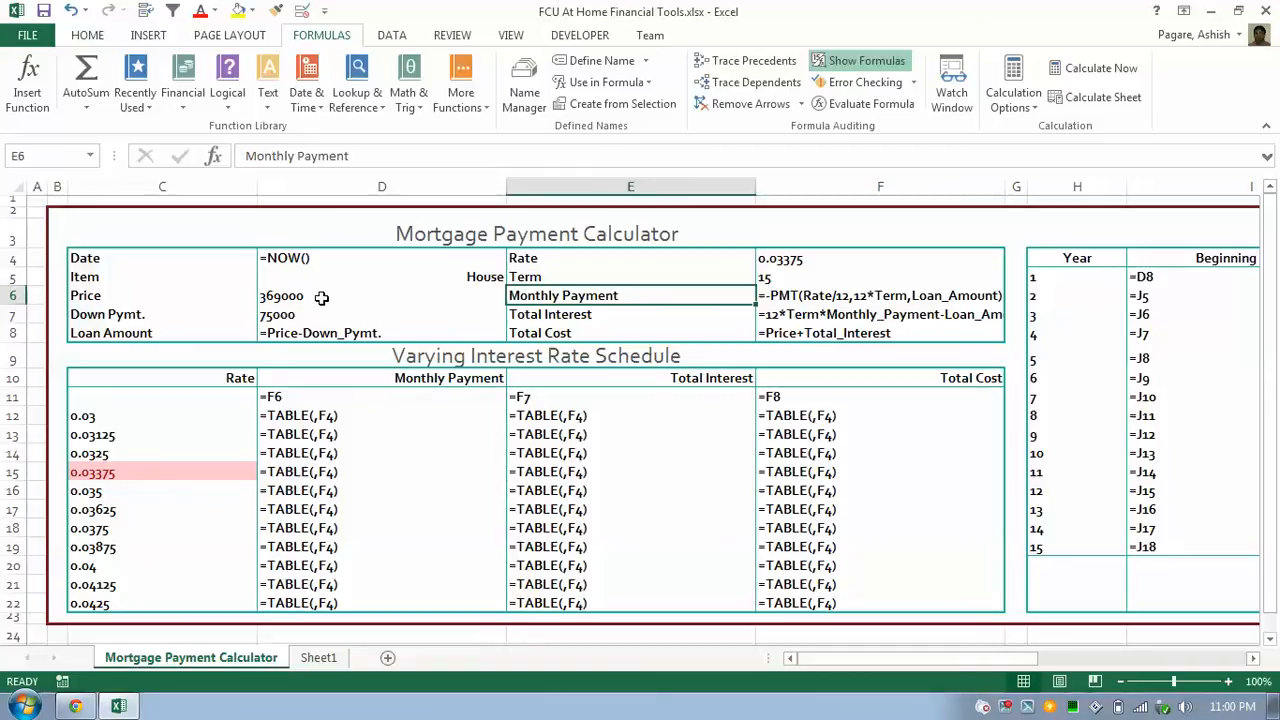
key("super+r")
Launch Word with winword and type 'Ctrl ~' in a new blank document.
type("winword")
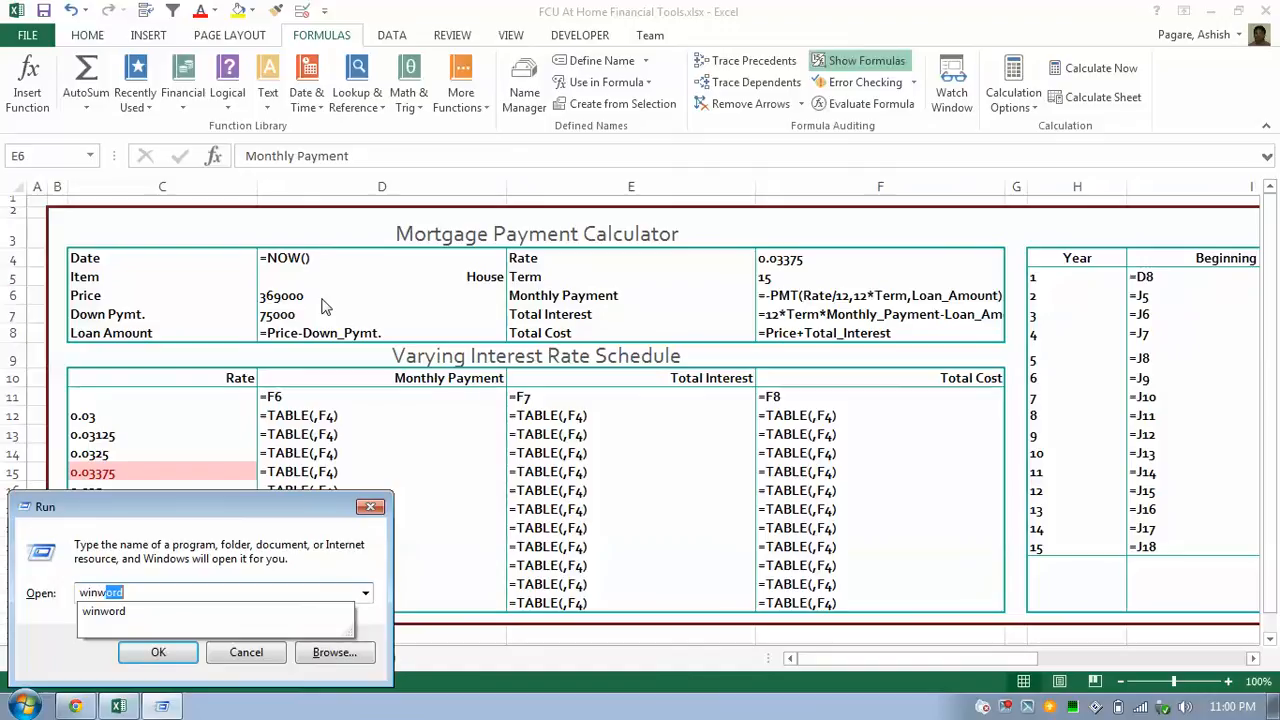
key("Return")
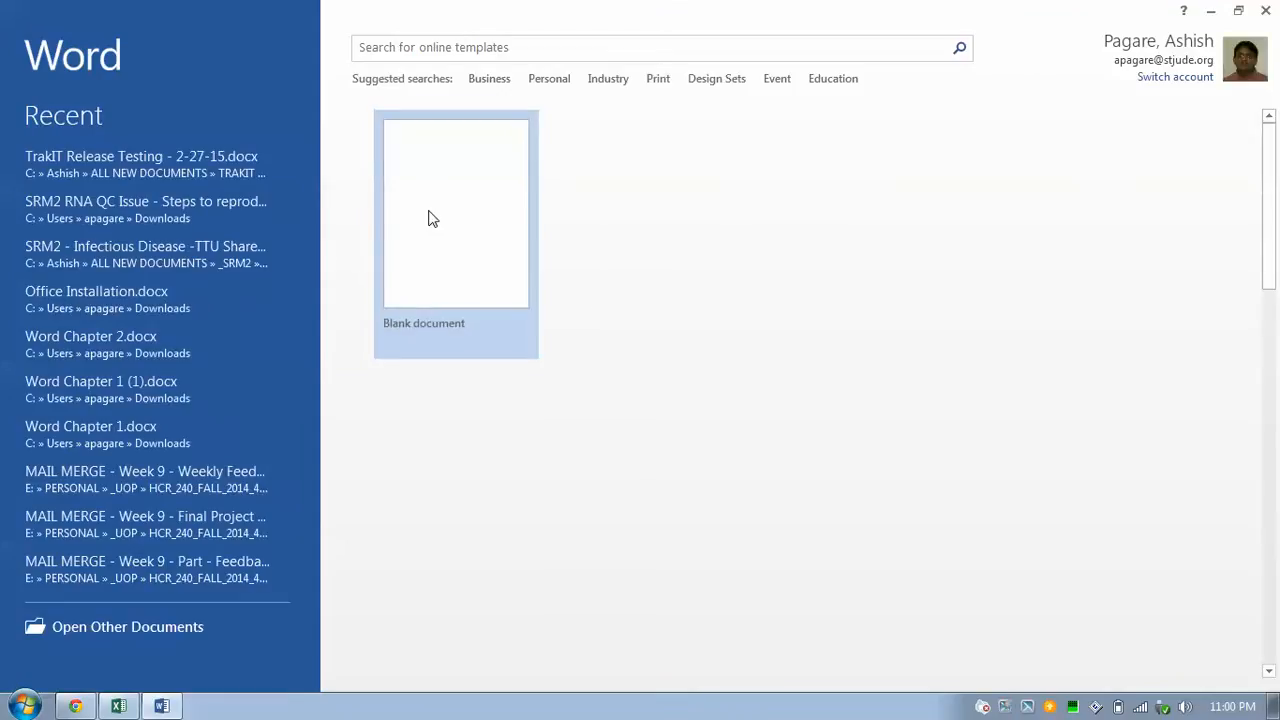
left_click(432, 218)
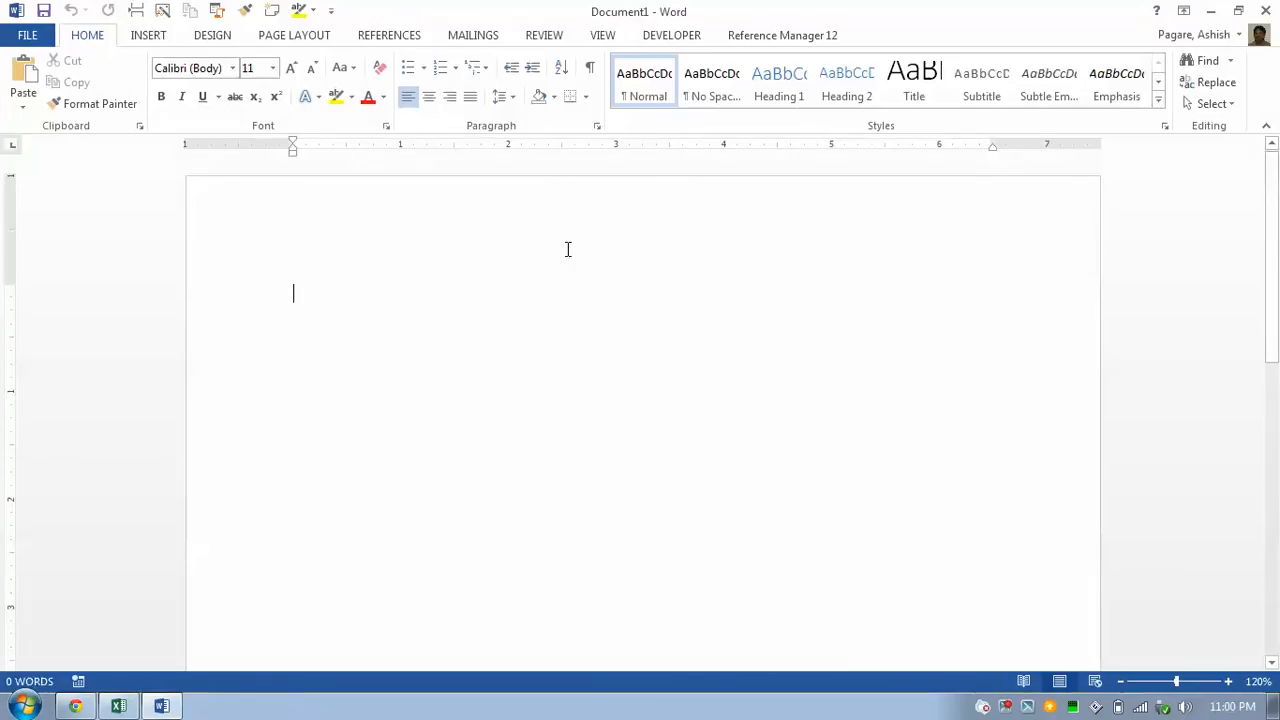
type("Ctrl ~")
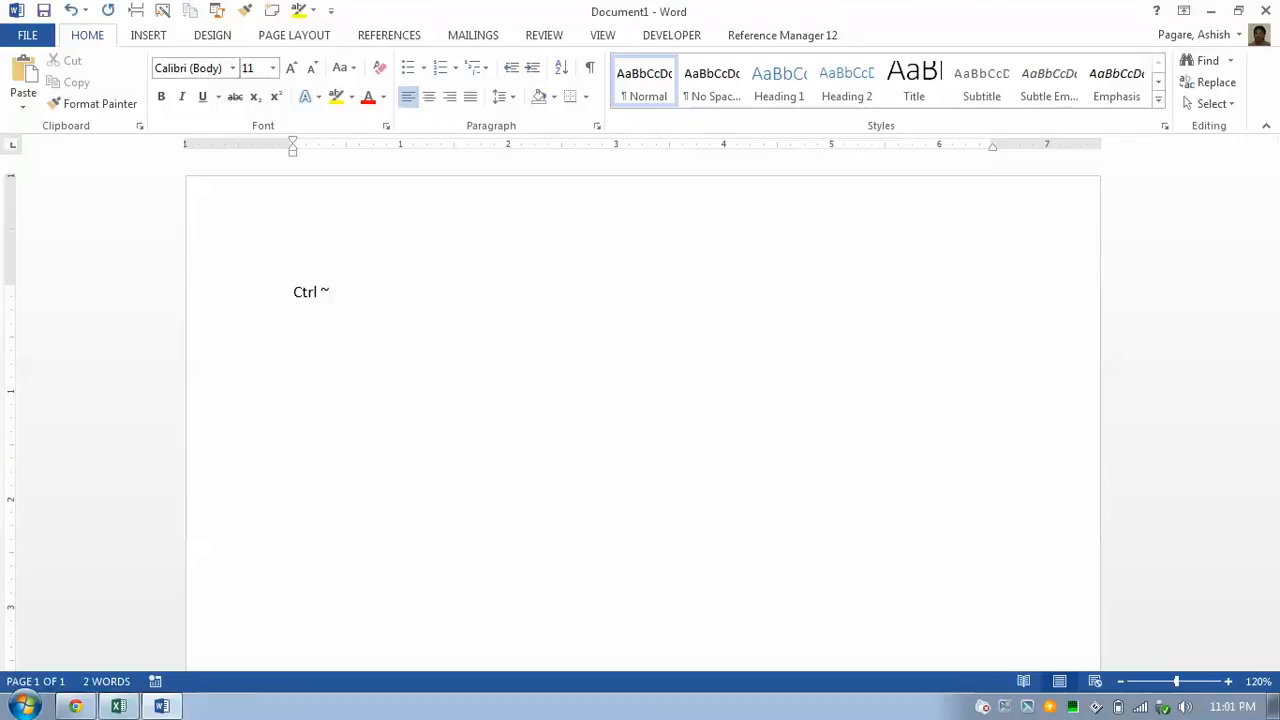
Enlarge the 'Ctrl ~' text to 72 point and switch back to Excel.
key("ctrl+a")
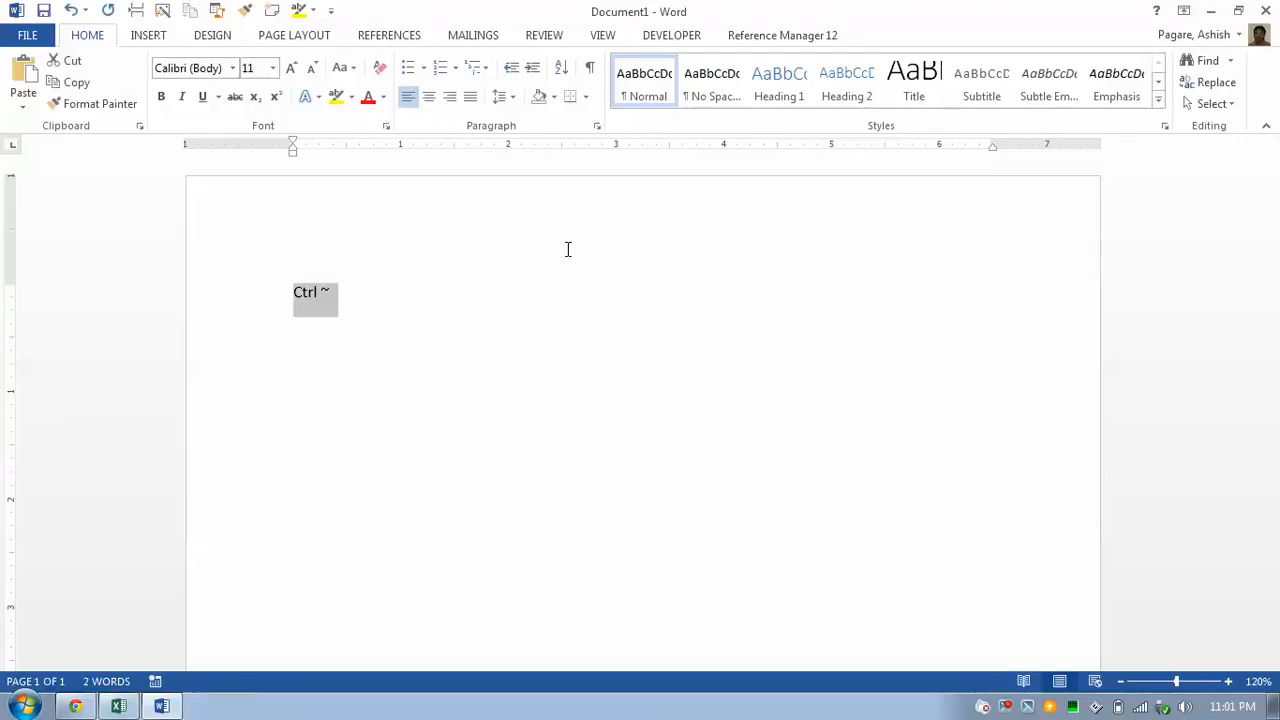
left_click(272, 67)
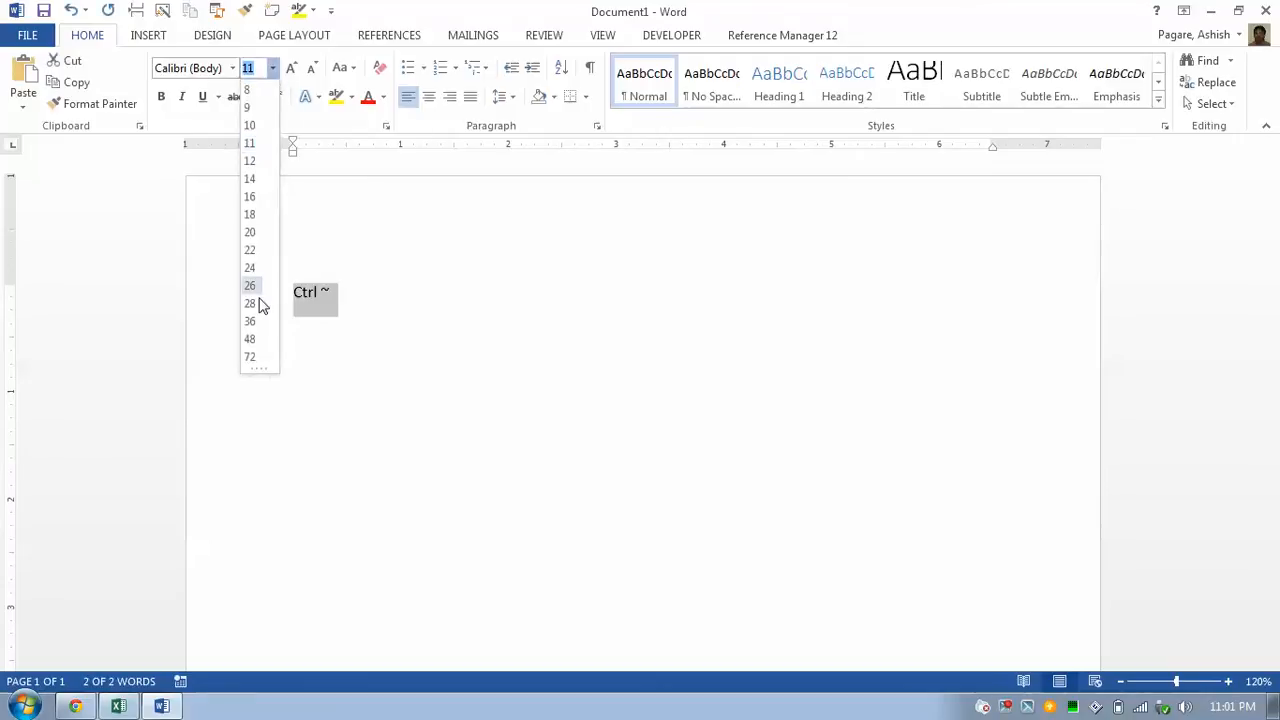
left_click(250, 357)
left_click(493, 351)
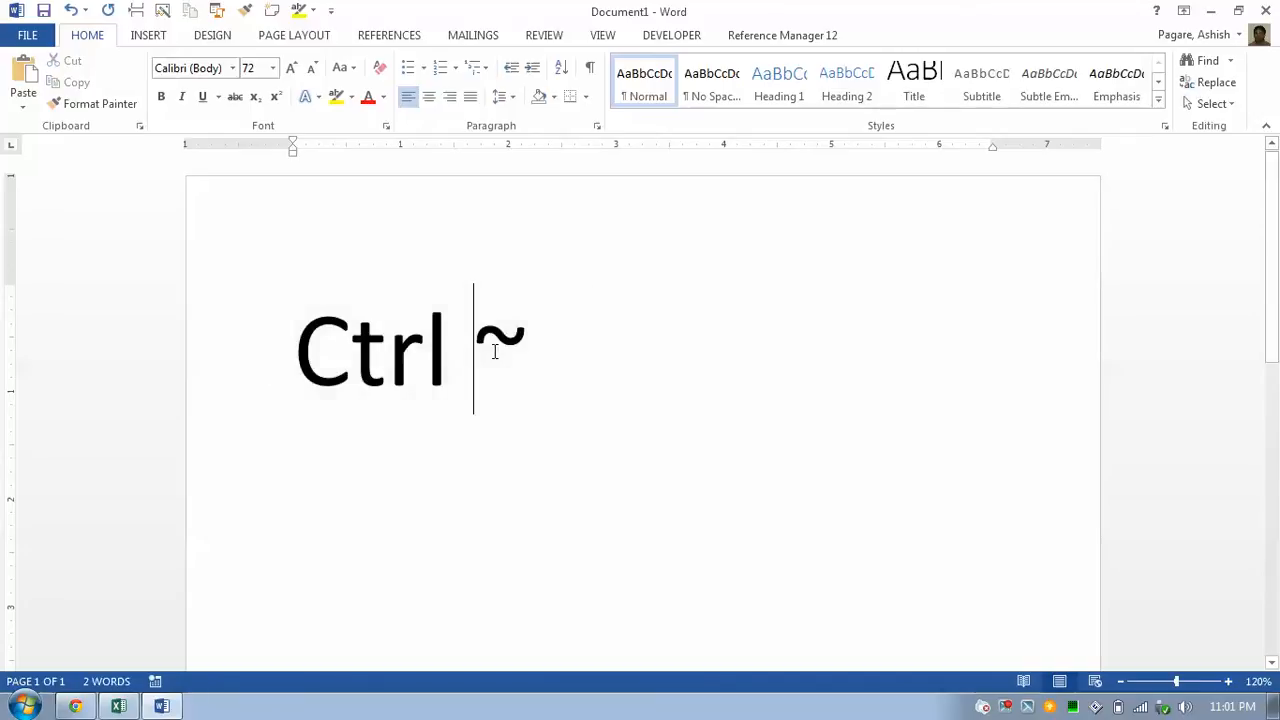
double_click(493, 351)
left_click(493, 351)
key("End")
key("alt+Tab")
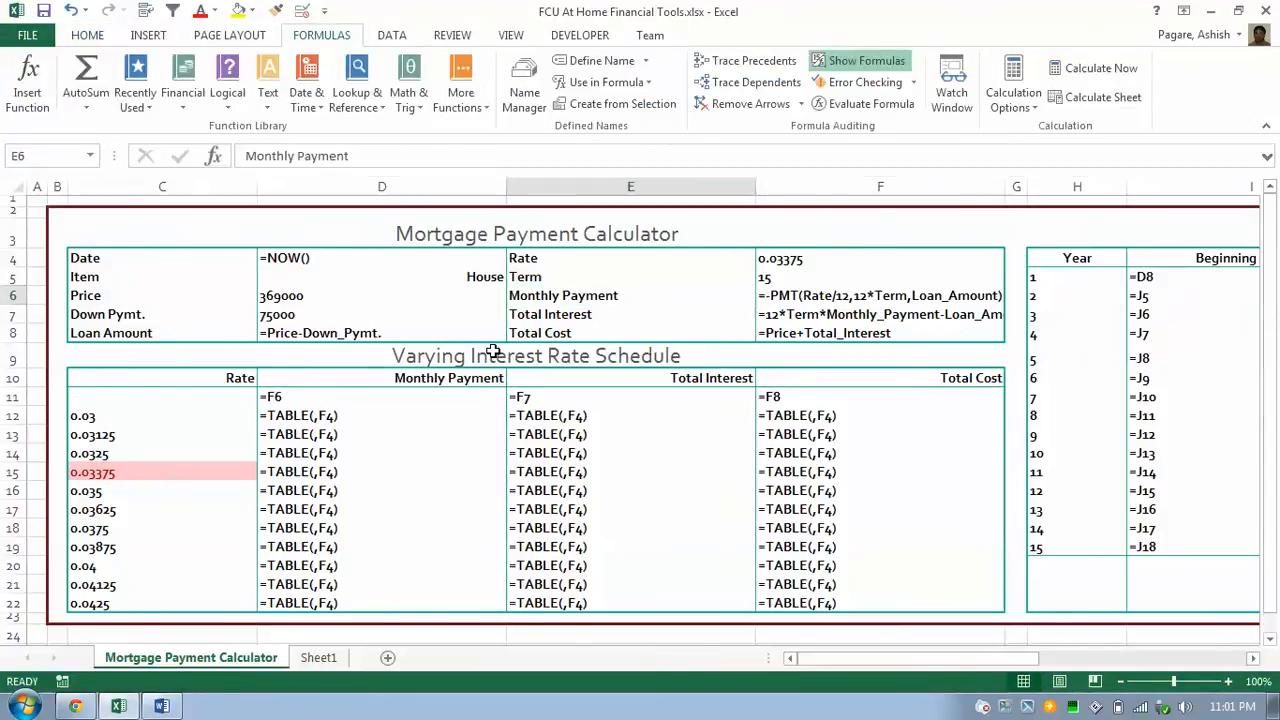
Keep Show Formulas on and step through the Item, Price and Down Pymt. input cells.
key("ctrl+grave")
key("ctrl+grave")
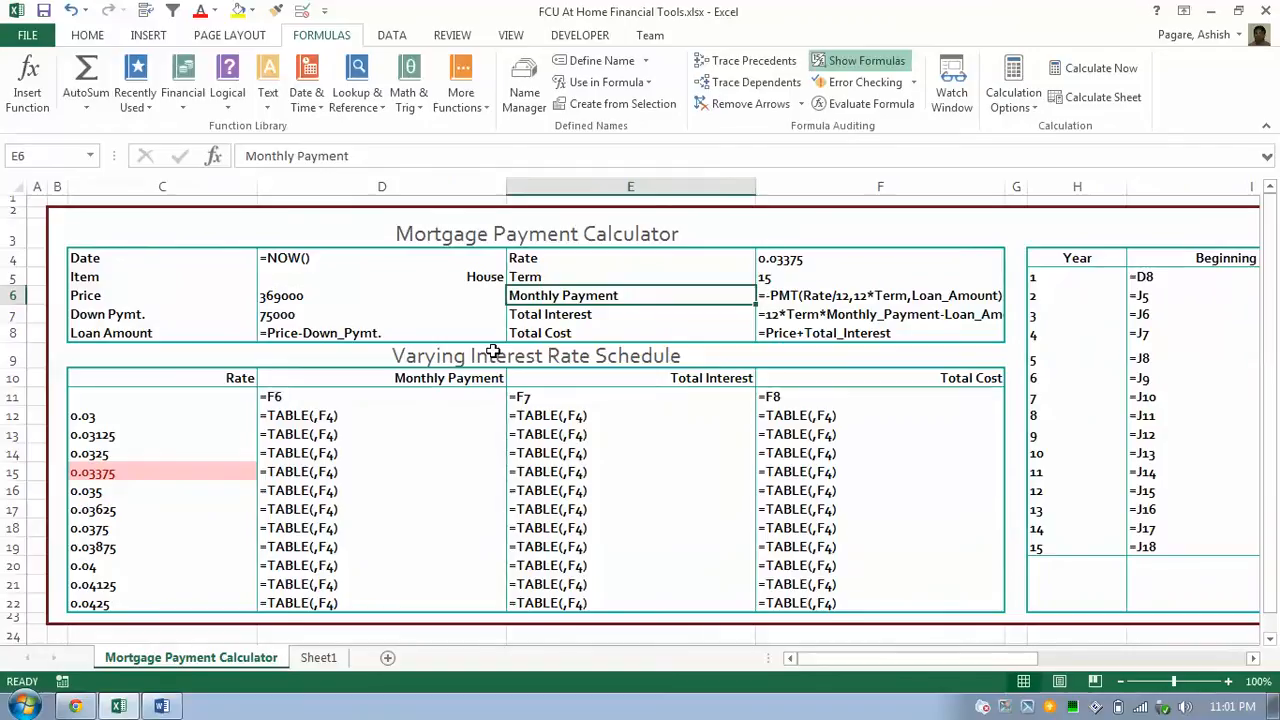
key("ctrl+grave")
key("ctrl+grave")
key("Left")
key("Left")
key("Down")
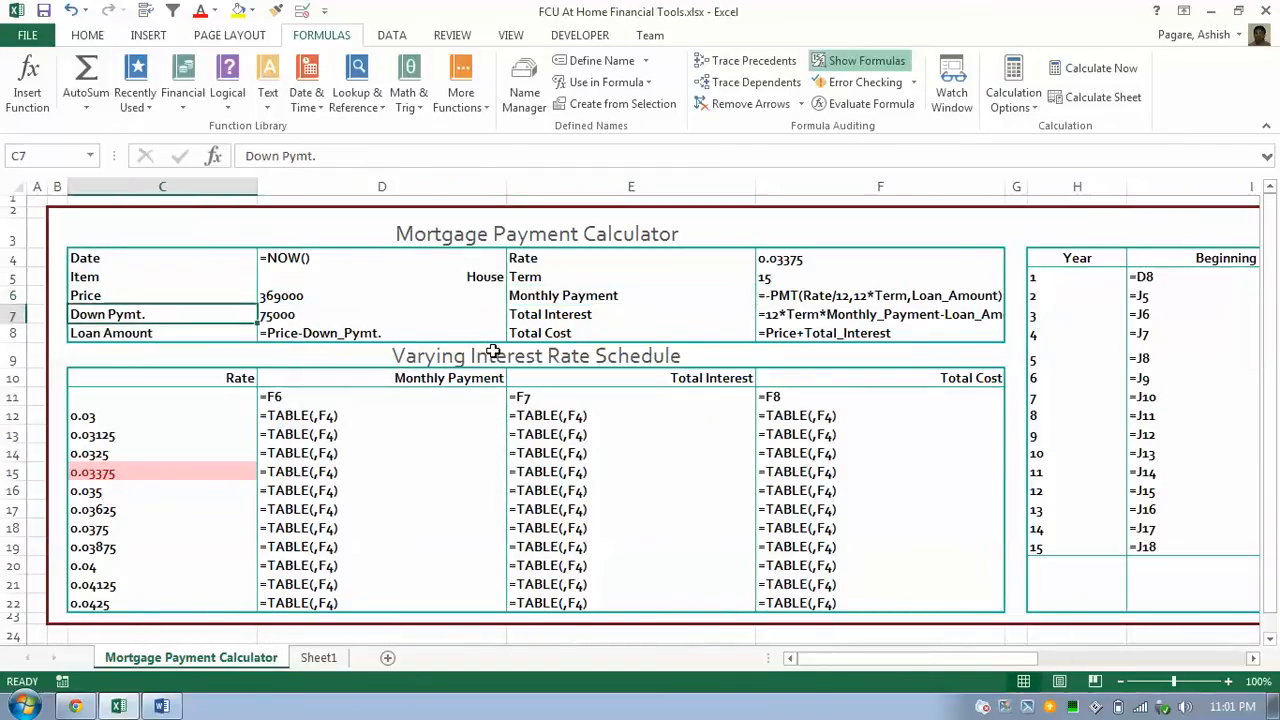
key("Right")
key("Up")
key("Up")
key("Down")
Inspect the Loan Amount formula, then Rate, Term and the =-PMT(Rate/12,12*Term,Loan_Amount) formula in F6.
key("Up")
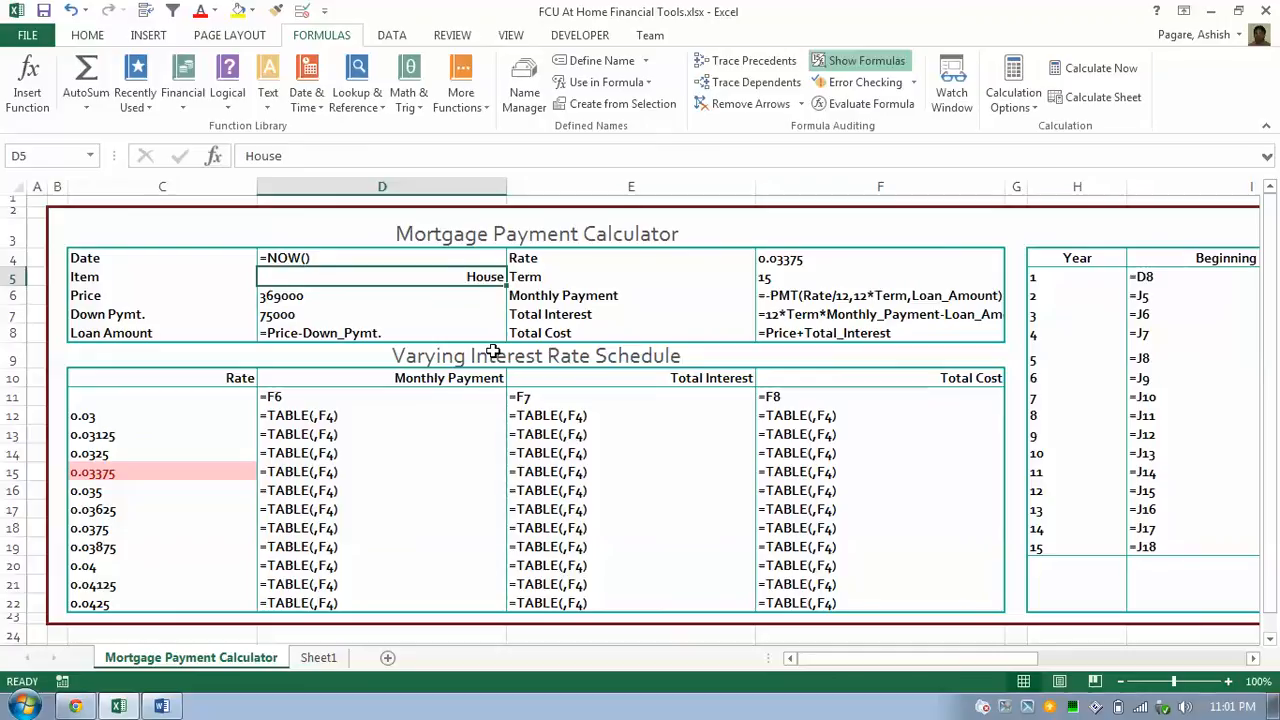
key("shift+Down")
key("shift+Down")
key("Up")
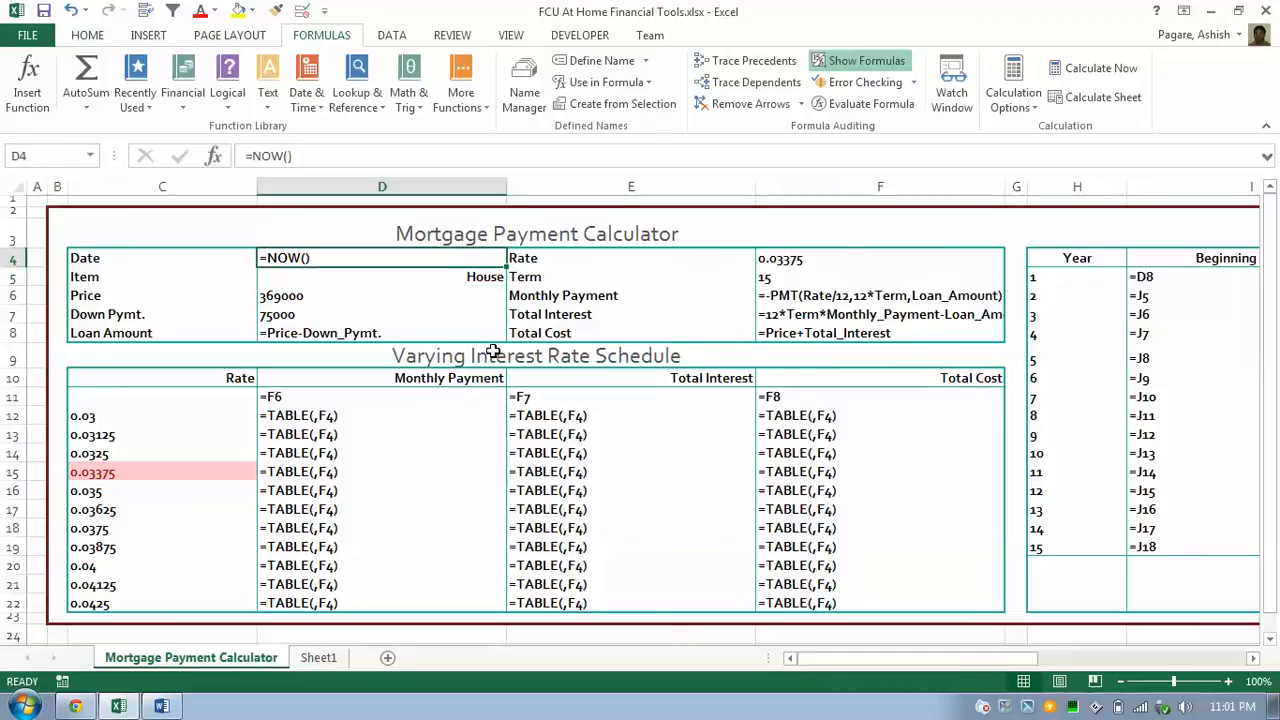
key("Down")
key("Down")
key("Down")
key("Down")
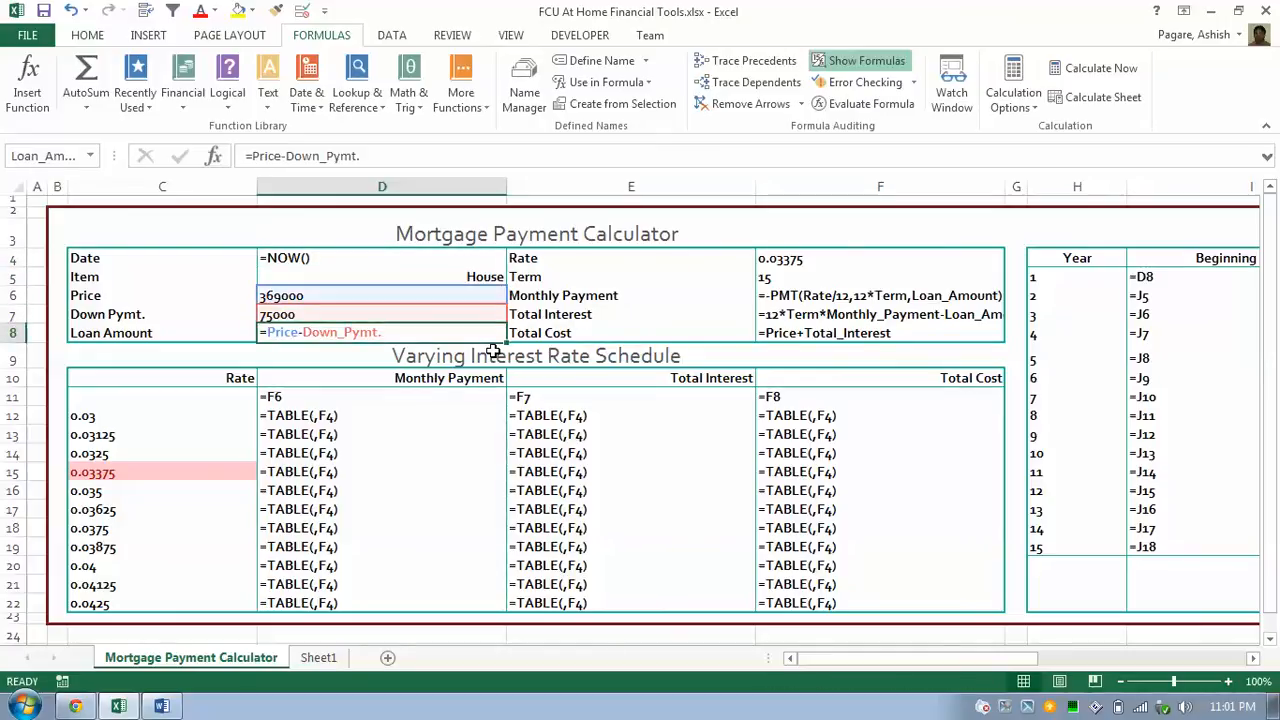
key("Up")
key("Up")
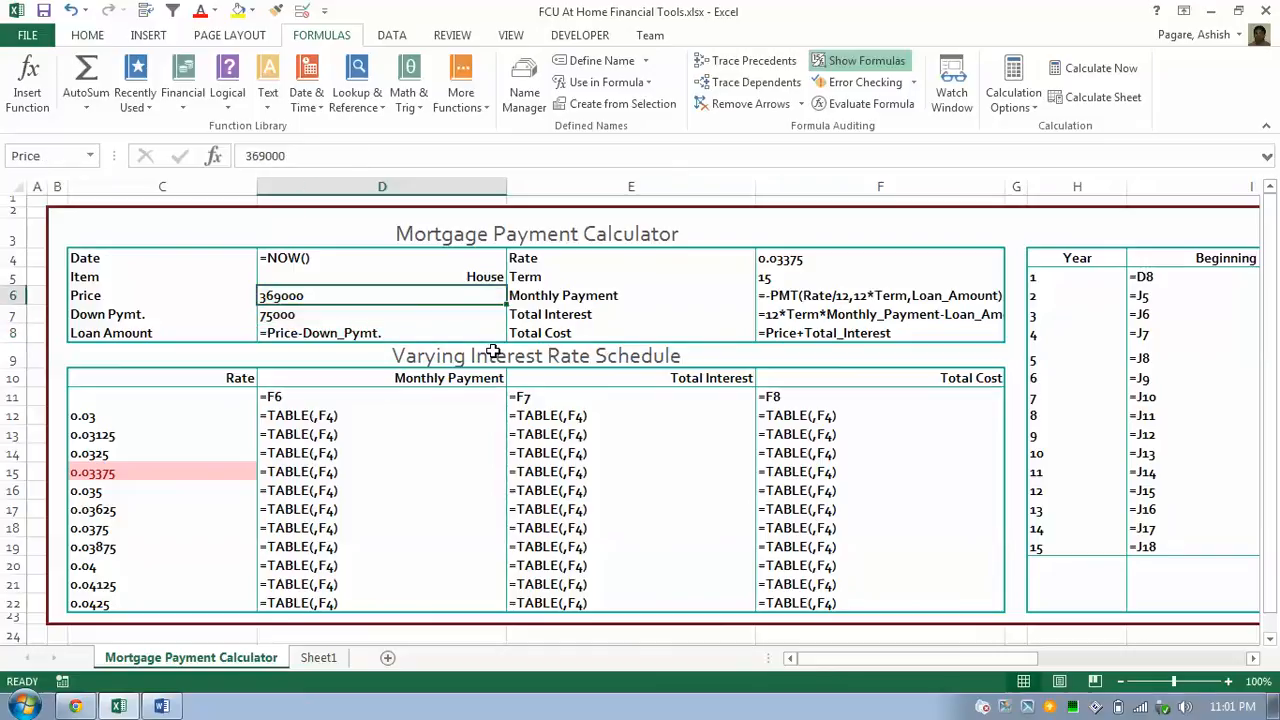
key("Down")
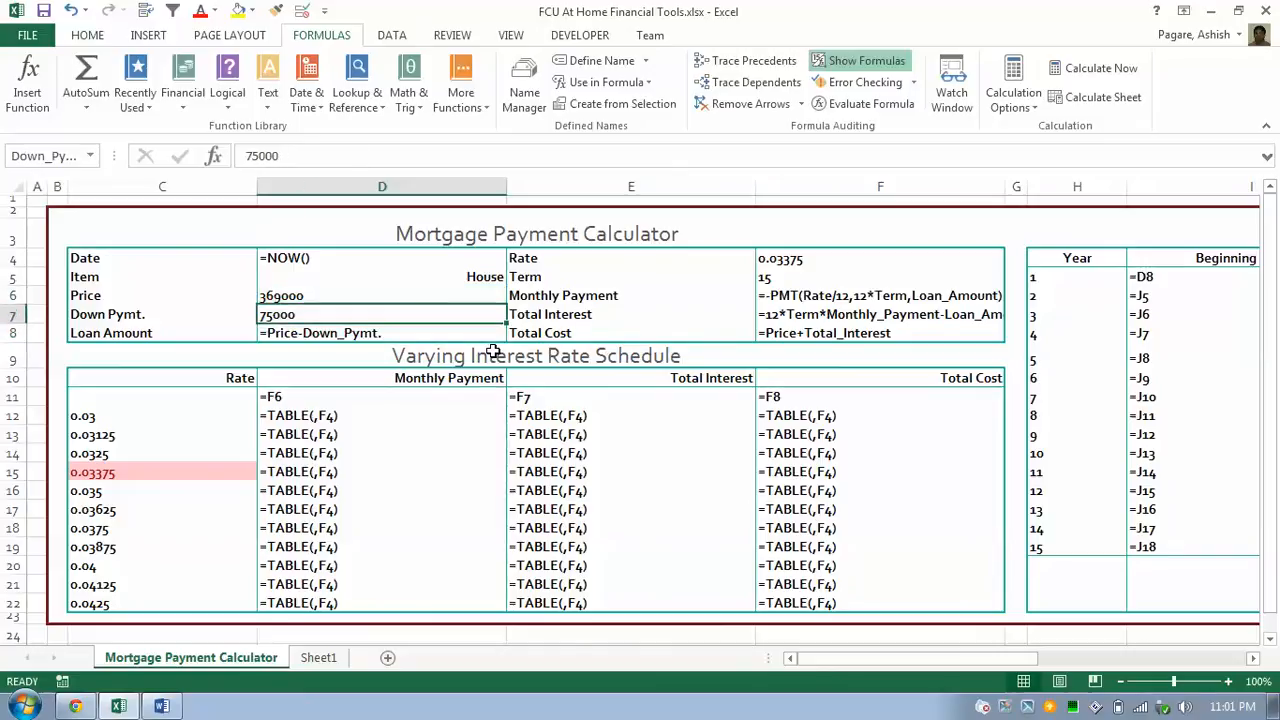
key("Down")
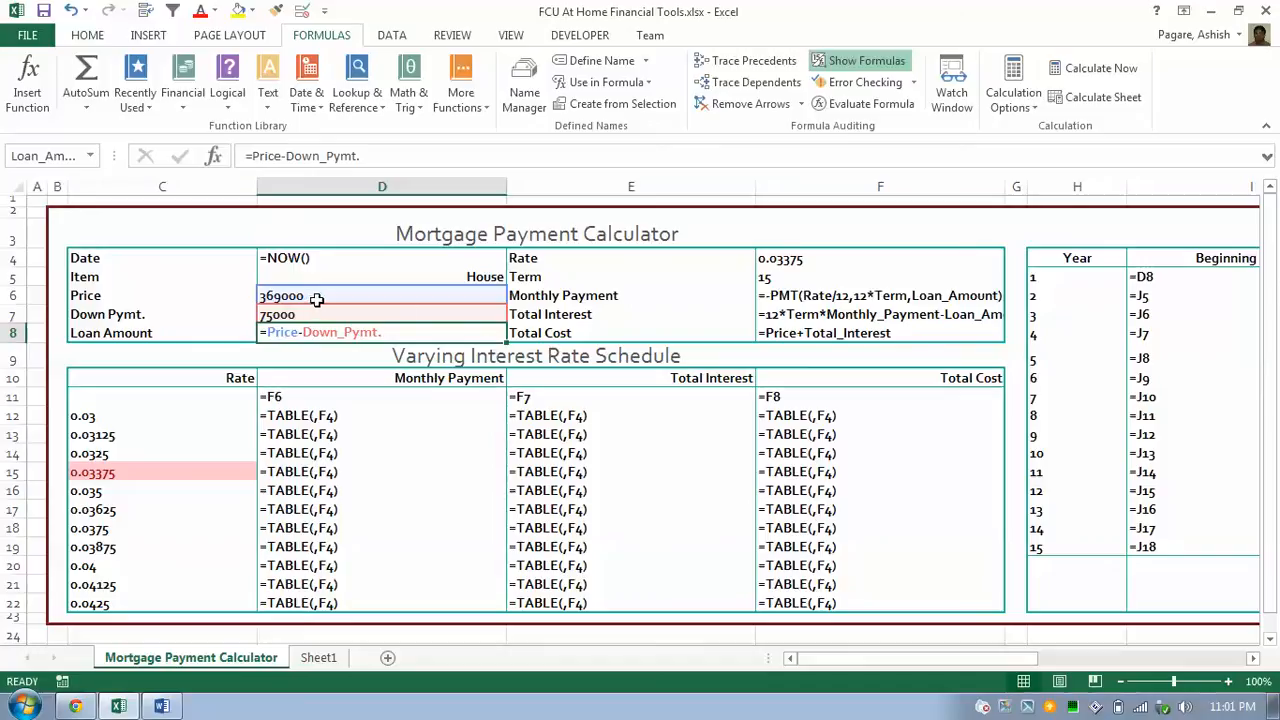
left_click(826, 269)
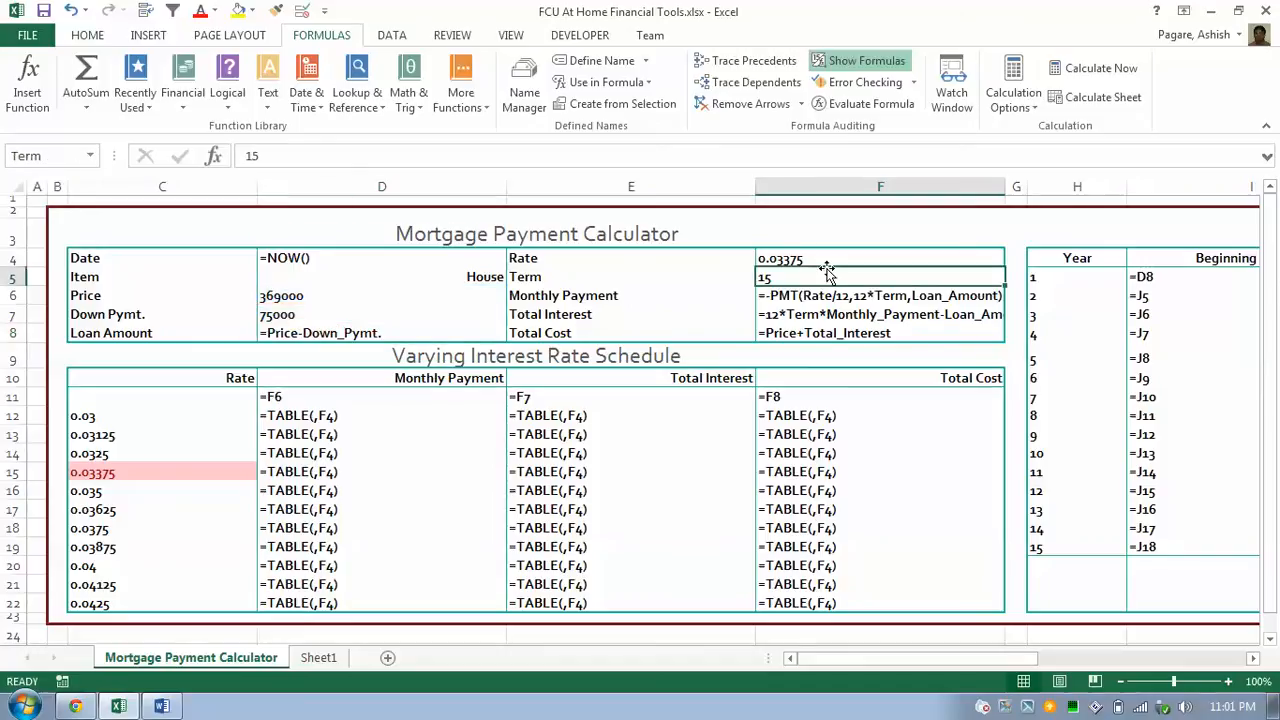
left_click(815, 259)
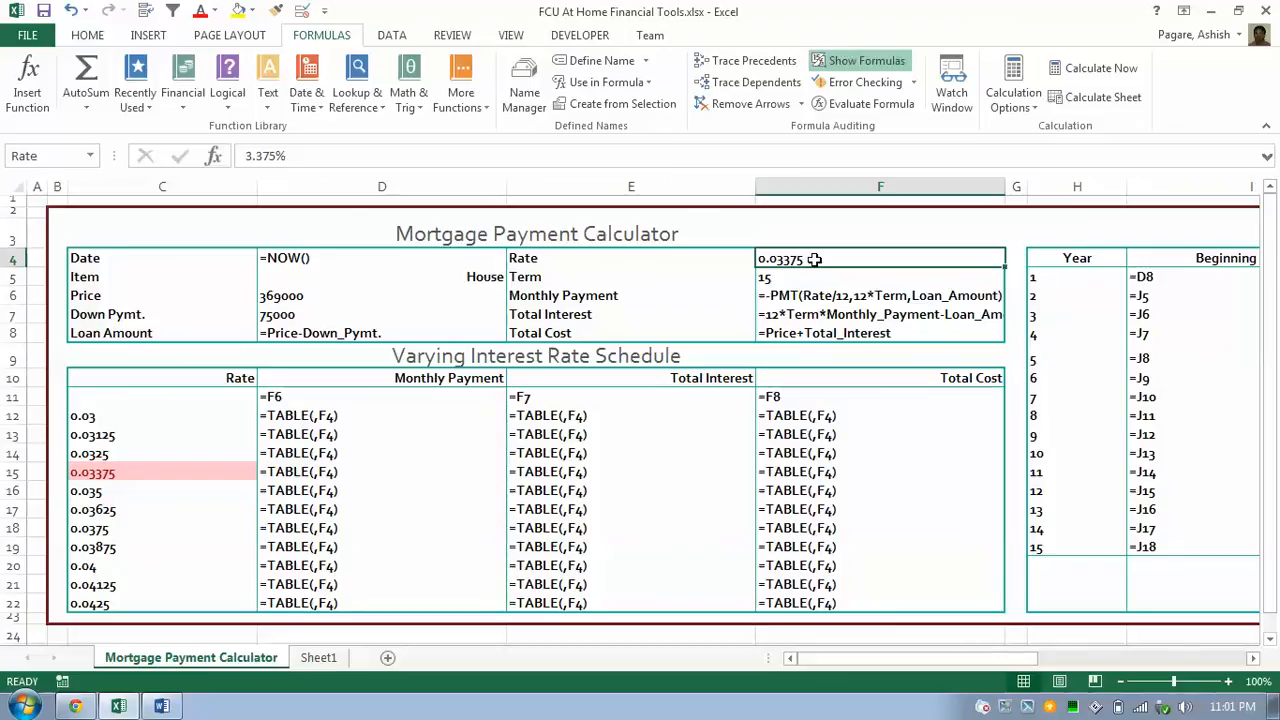
key("Down")
key("Down")
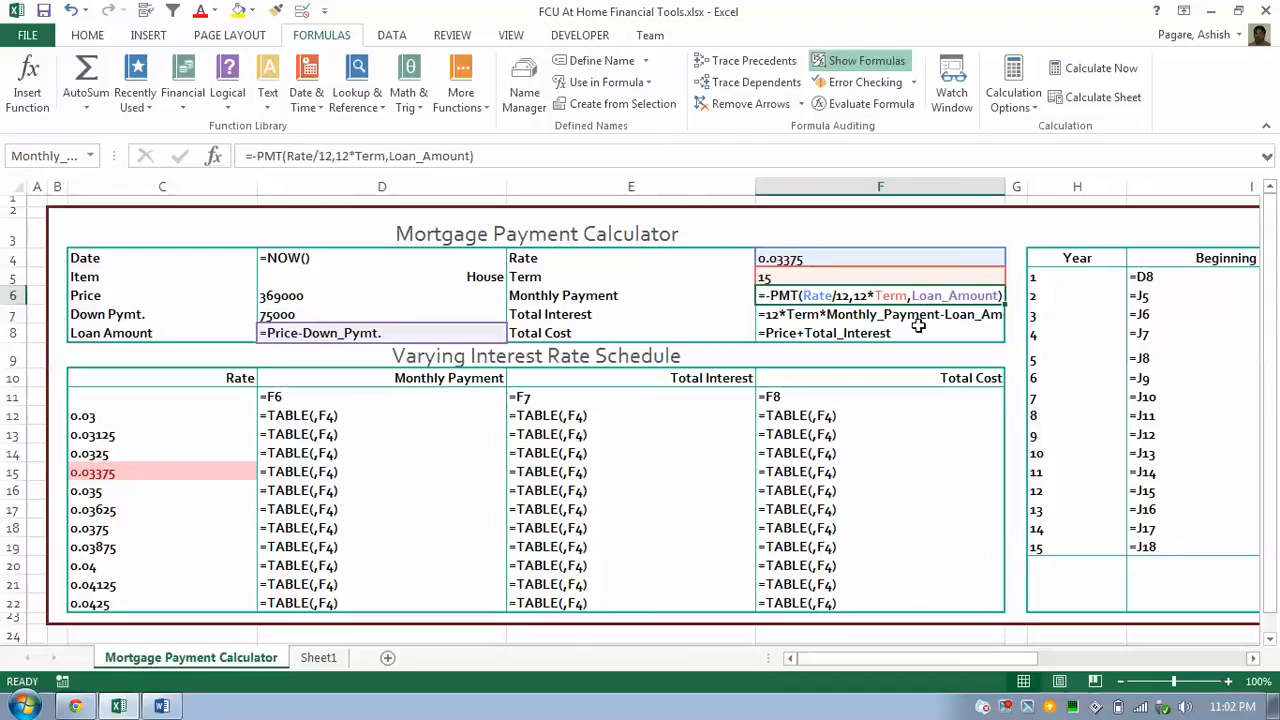
left_click(1016, 600)
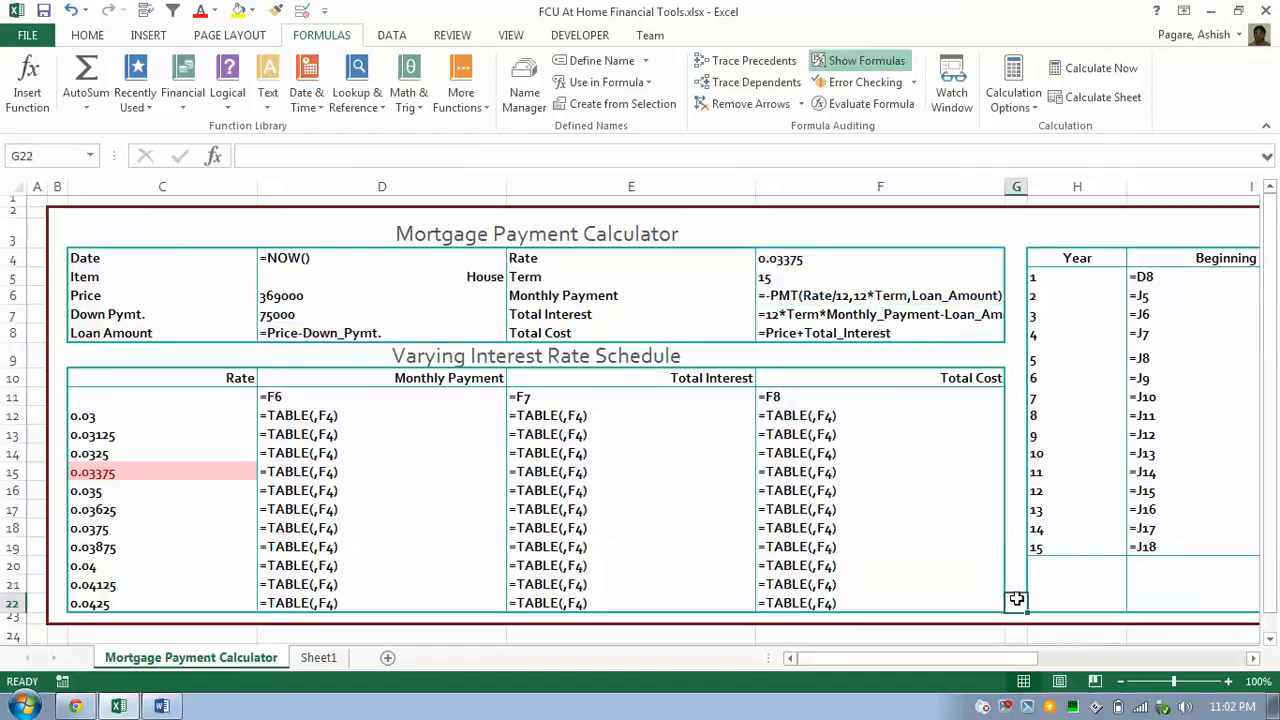
key("Down")
key("Down")
key("Down")
key("Down")
key("Down")
key("Down")
key("Down")
key("Down")
key("Down")
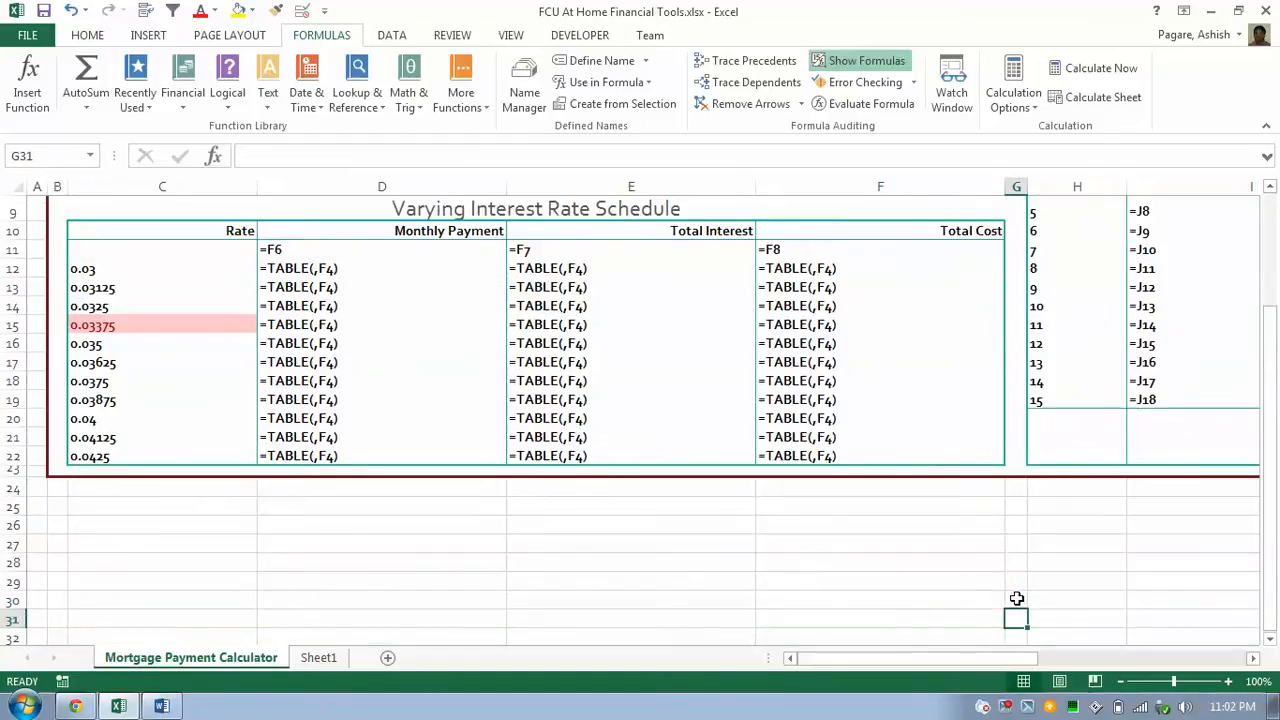
key("Down")
key("Down")
key("Down")
key("Down")
key("Down")
key("Down")
key("Down")
key("Down")
key("Down")
key("Down")
key("Down")
key("Down")
key("Down")
key("Down")
key("Down")
key("Left")
key("Left")
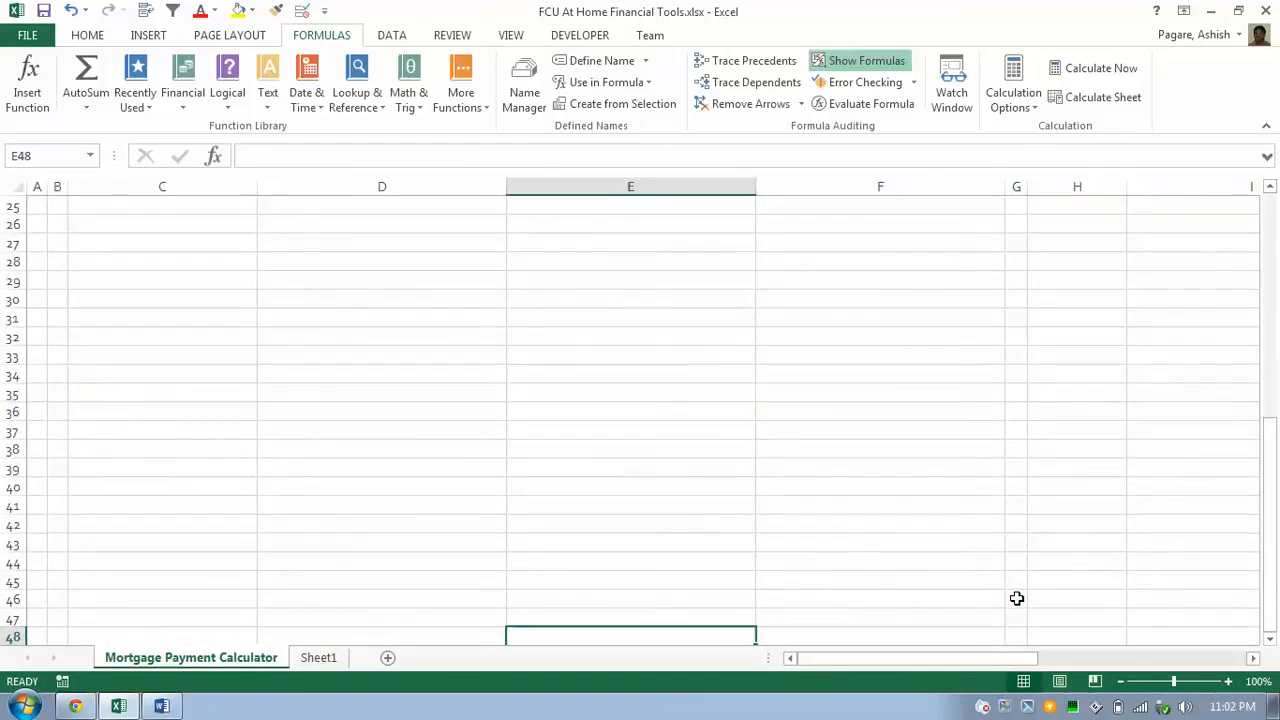
key("Up")
key("Up")
key("Up")
key("Up")
key("Up")
key("Up")
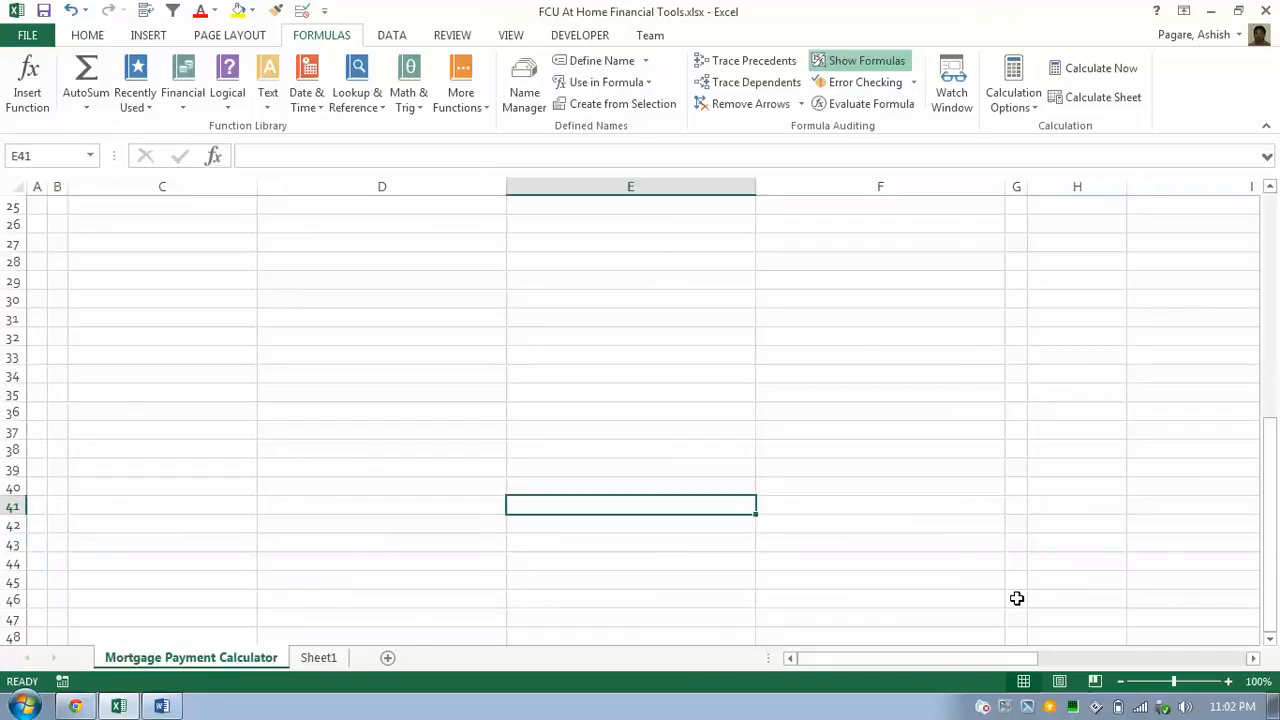
type("=Rate")
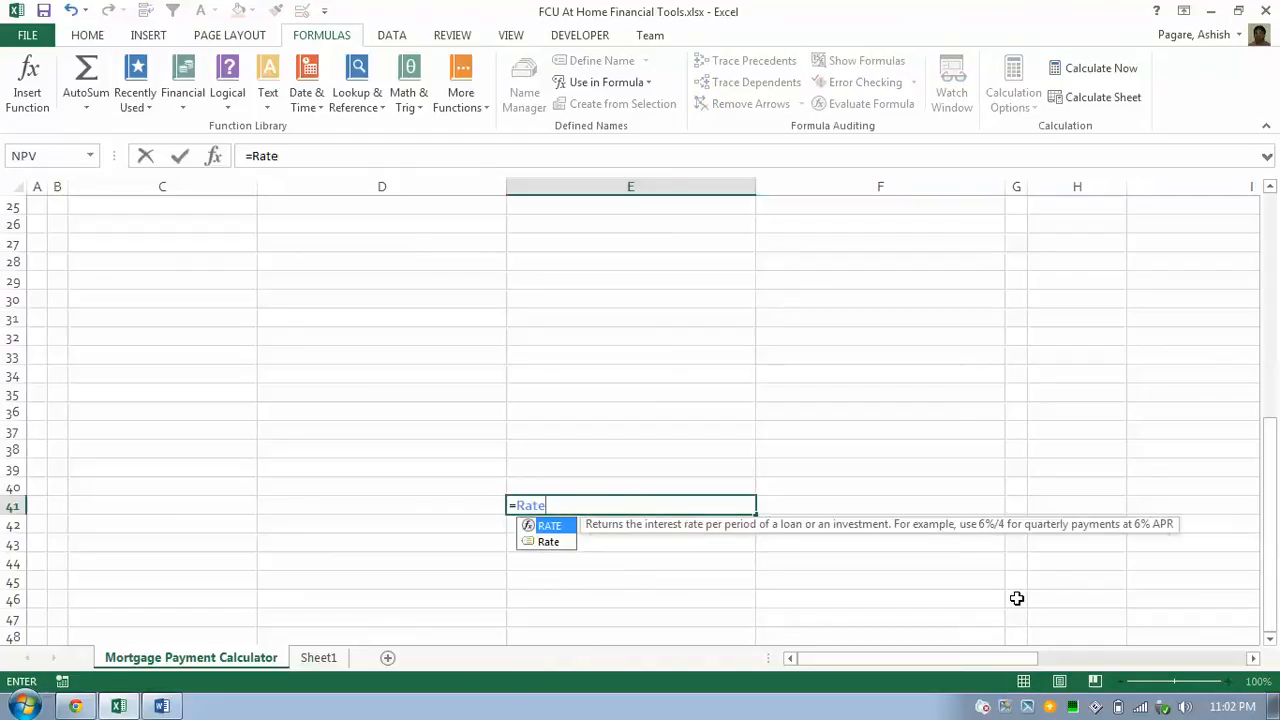
key("Down")
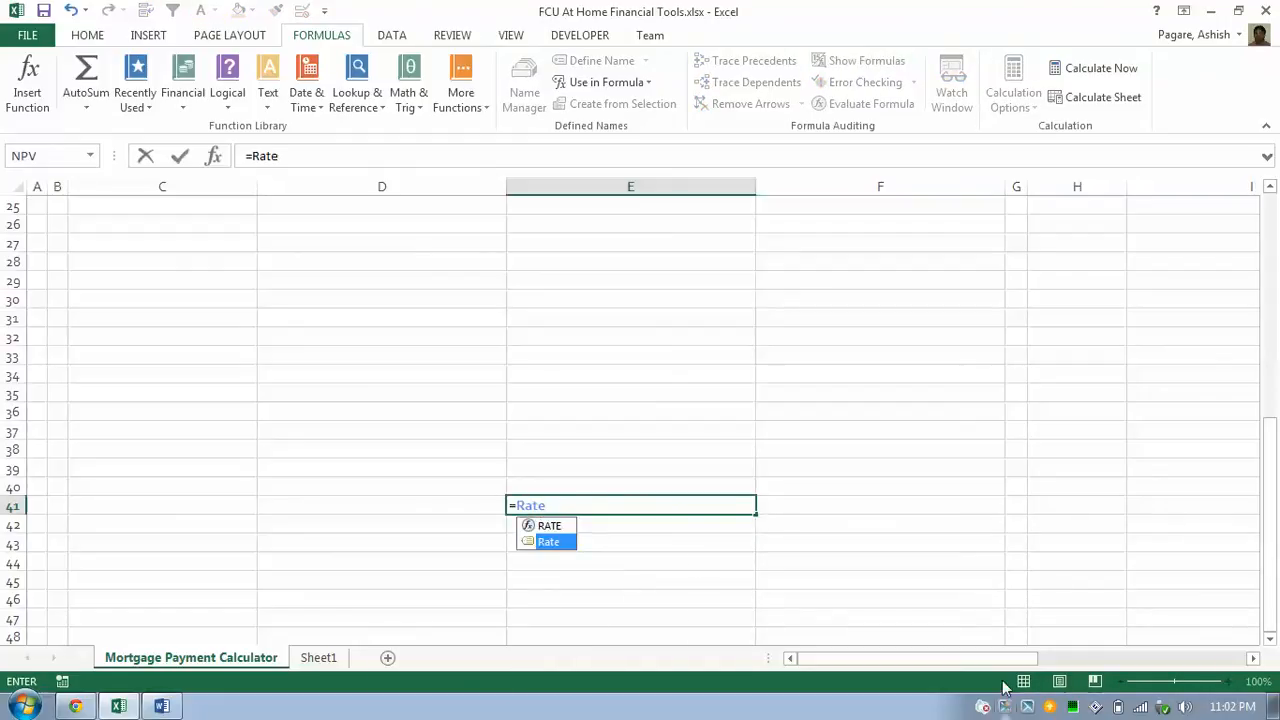
double_click(564, 548)
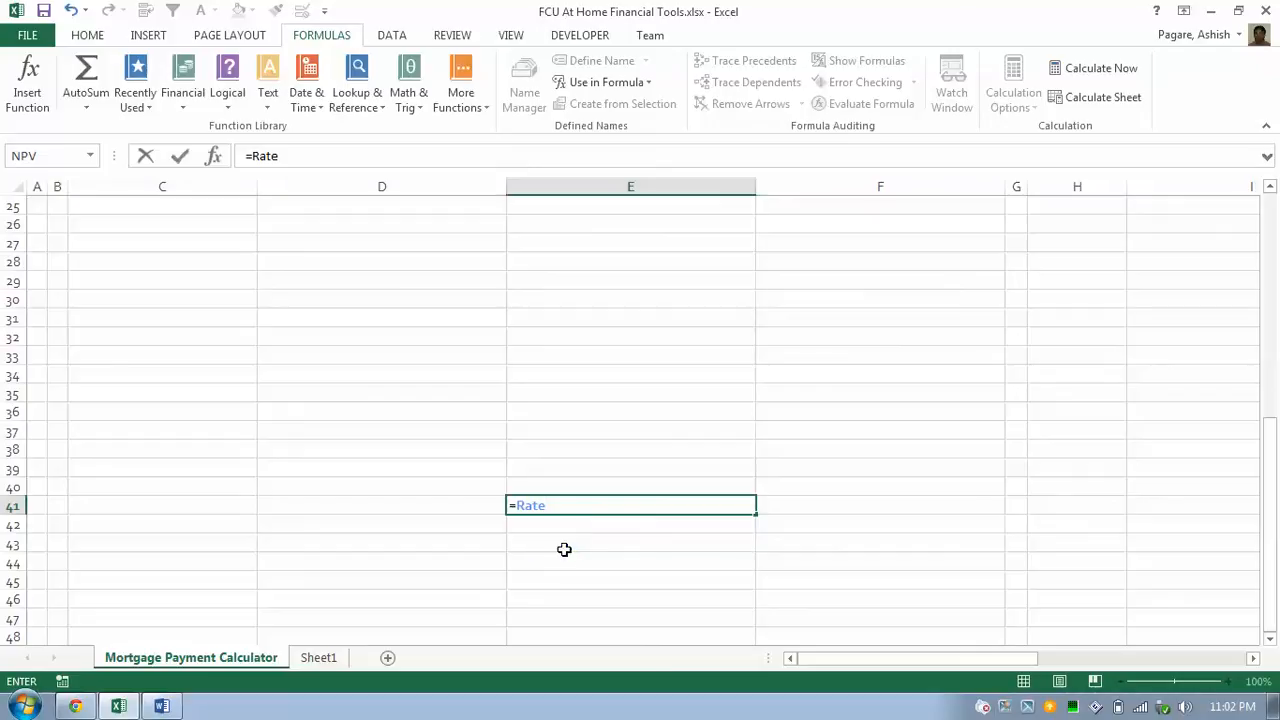
key("Escape")
key("ctrl+Home")
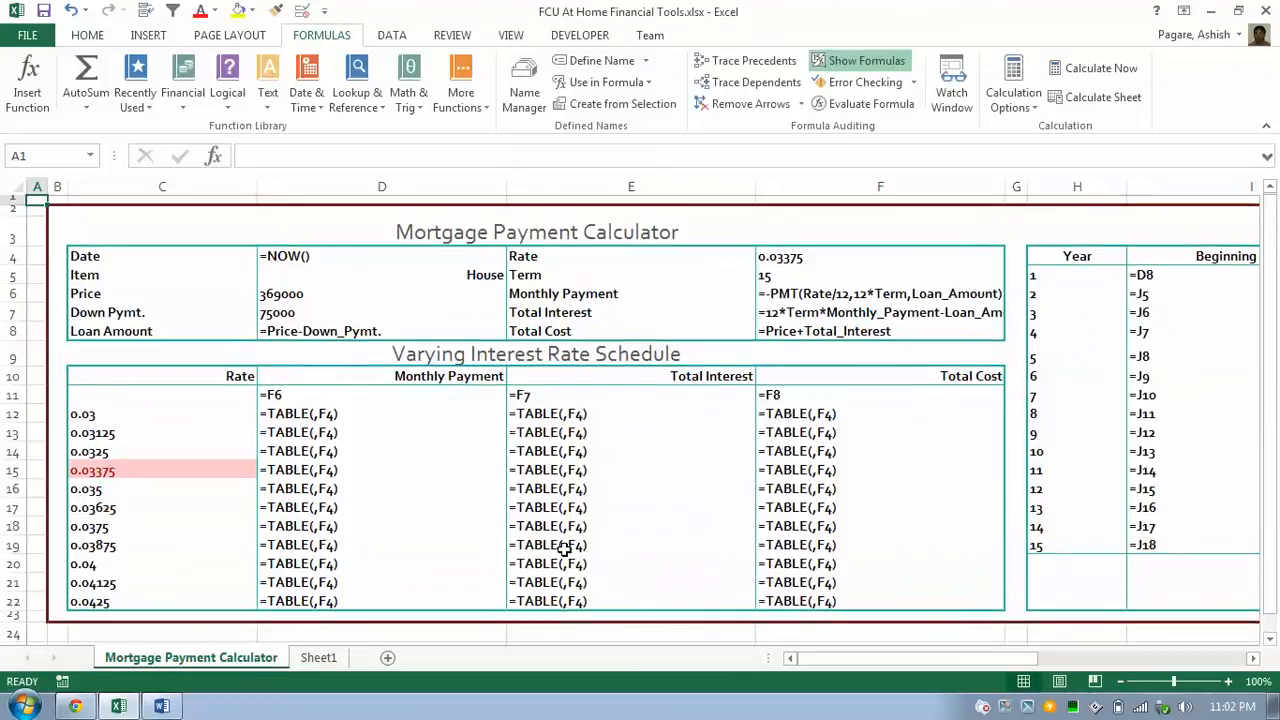
Check the Total Cost formula in F8, then switch back to calculated values showing $450,075.72.
left_click(790, 333)
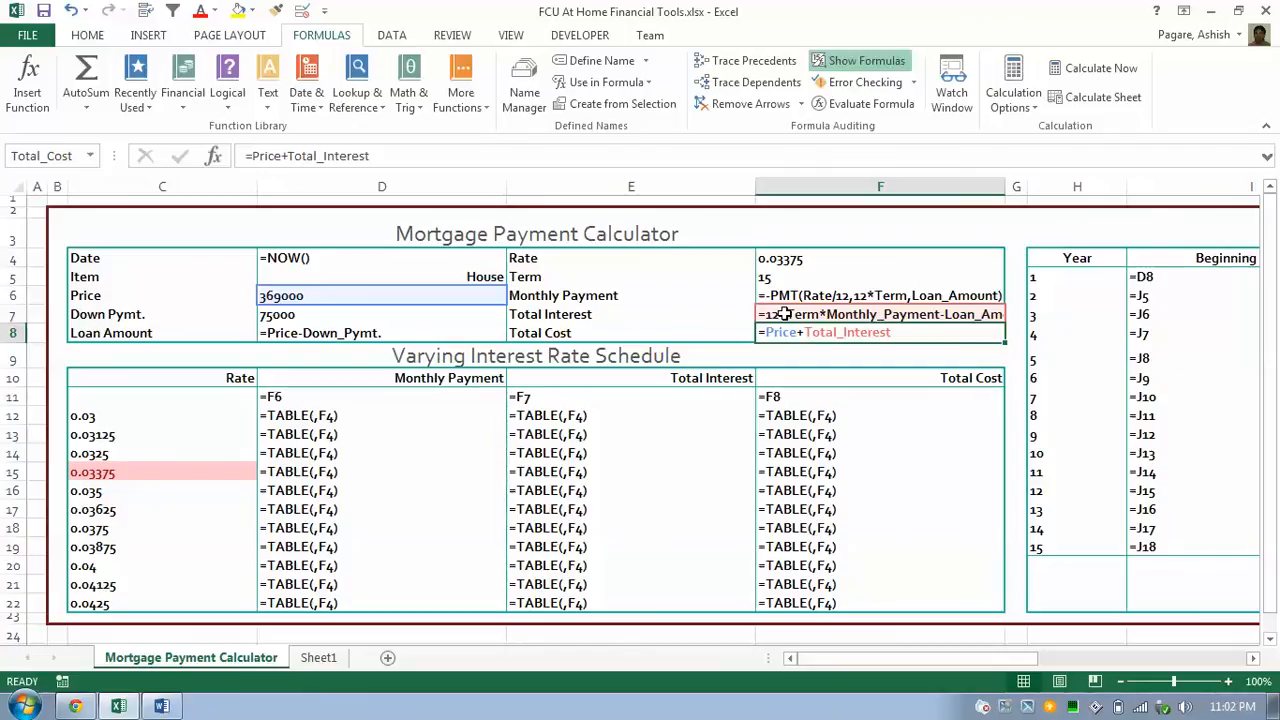
key("Return")
key("Up")
key("ctrl+grave")
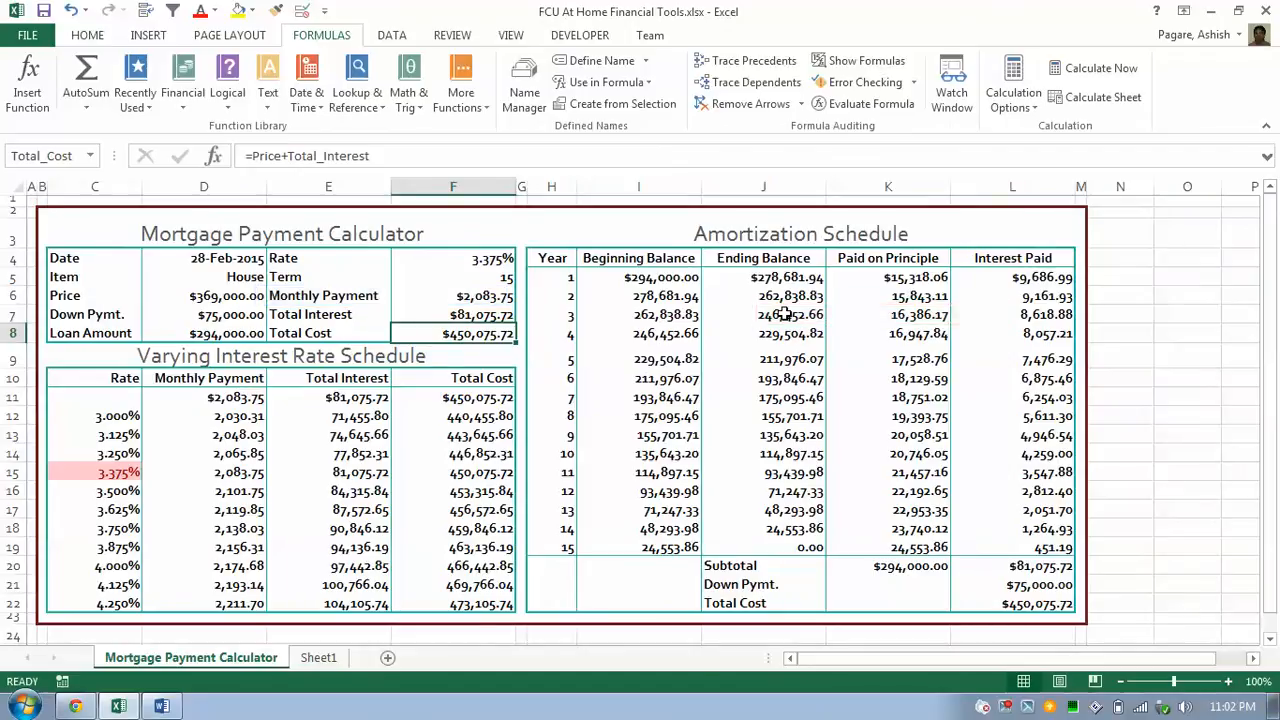
Extend the 3% and 3.125% rates down to 4.250% in 0.125% steps, then select C12:C22.
key("Down")
key("Down")
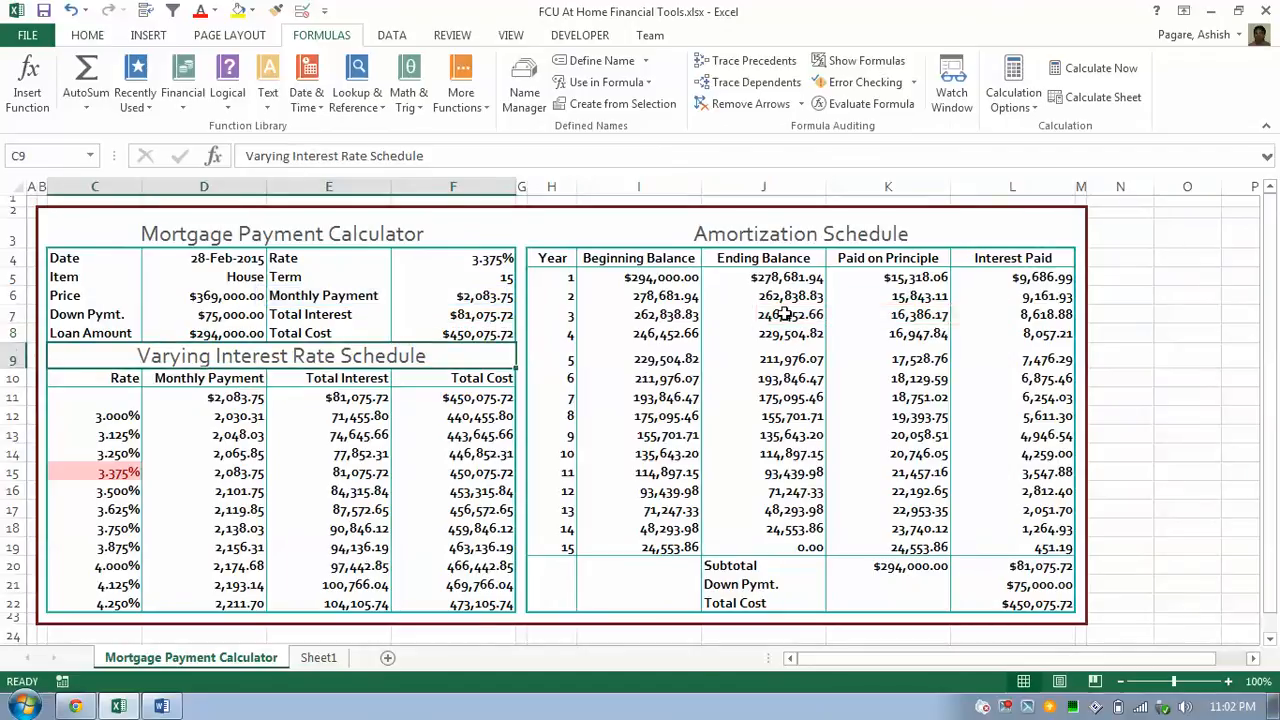
key("Left")
key("Left")
key("Down")
key("Left")
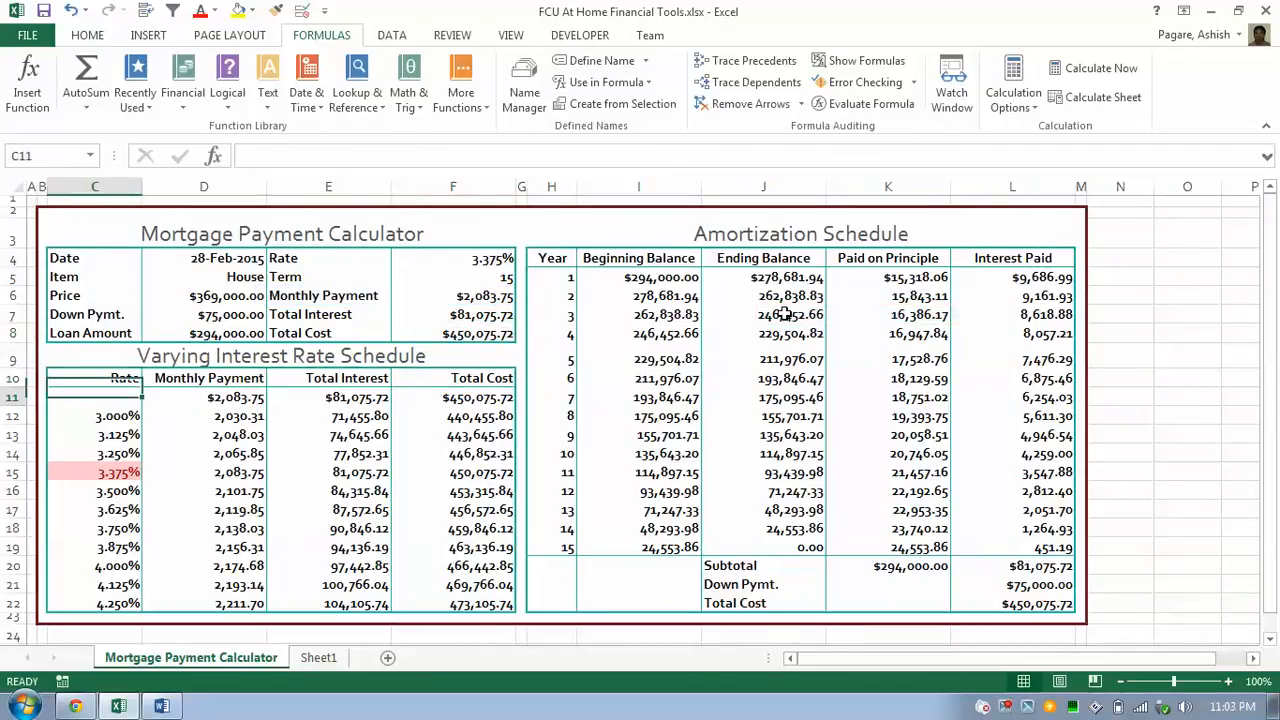
key("shift+Down")
key("shift+Right")
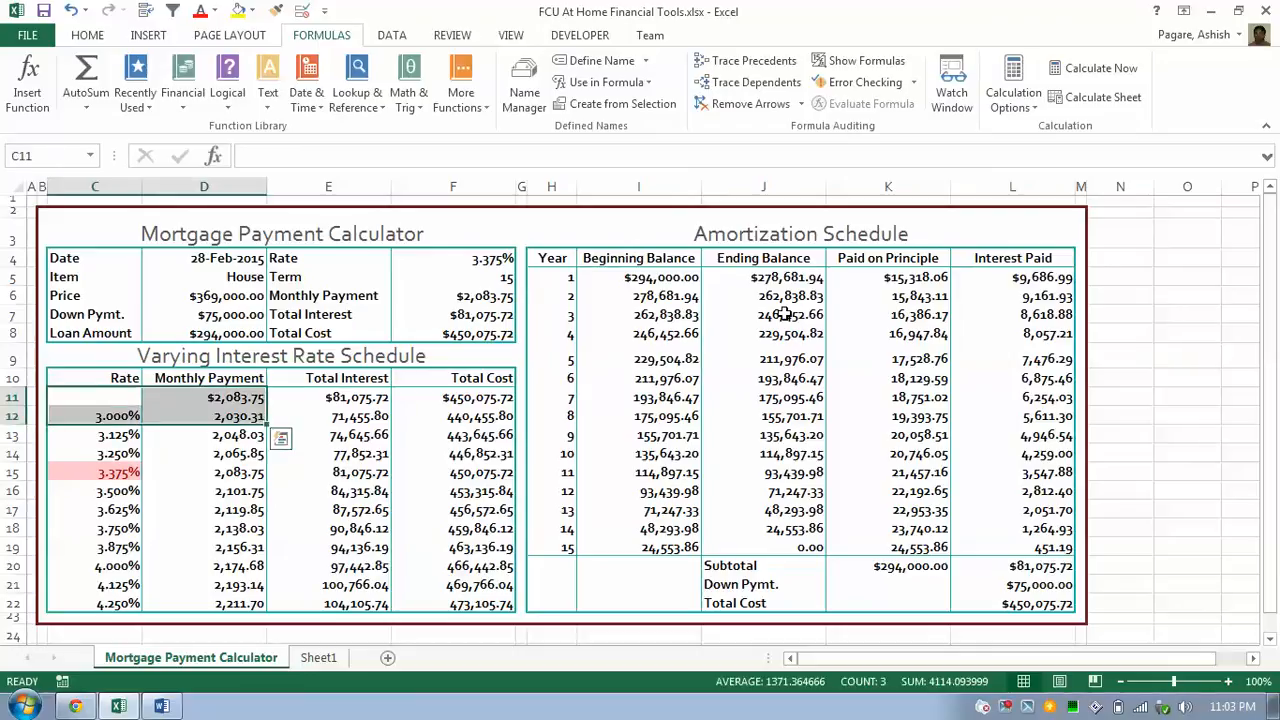
key("Down")
key("shift+Down")
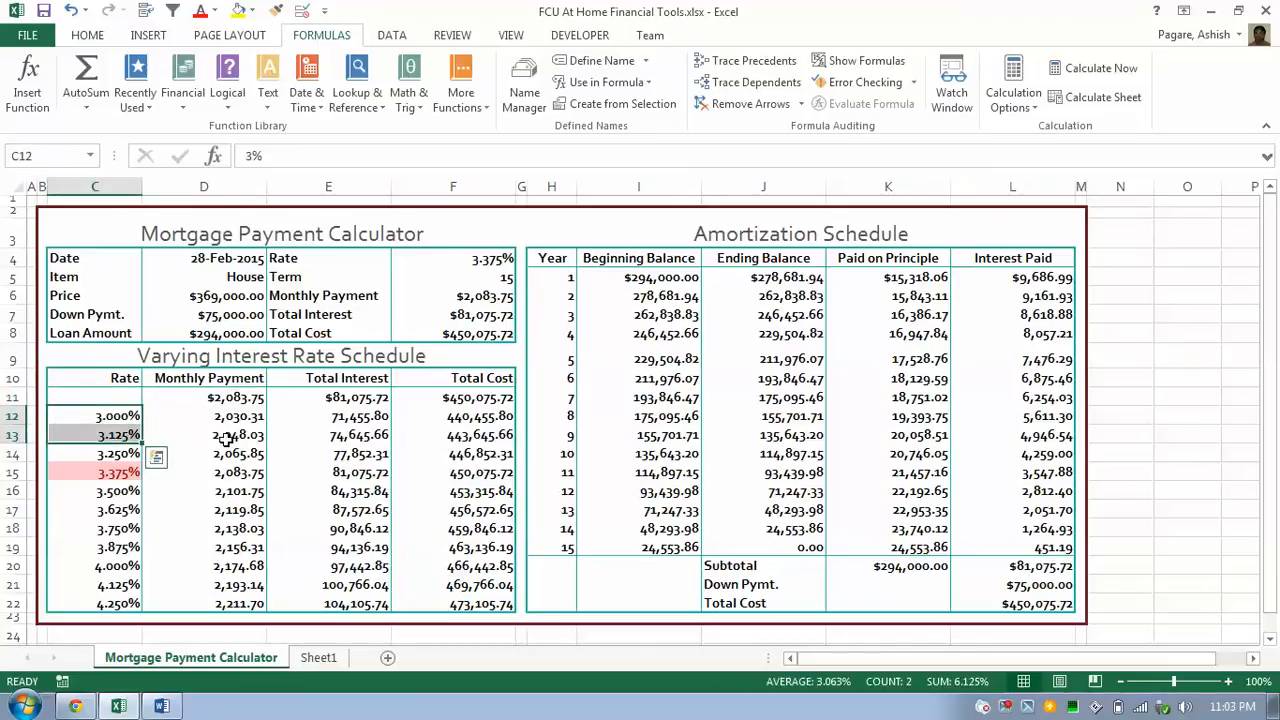
left_click_drag(142, 444, 125, 590)
left_click(117, 440)
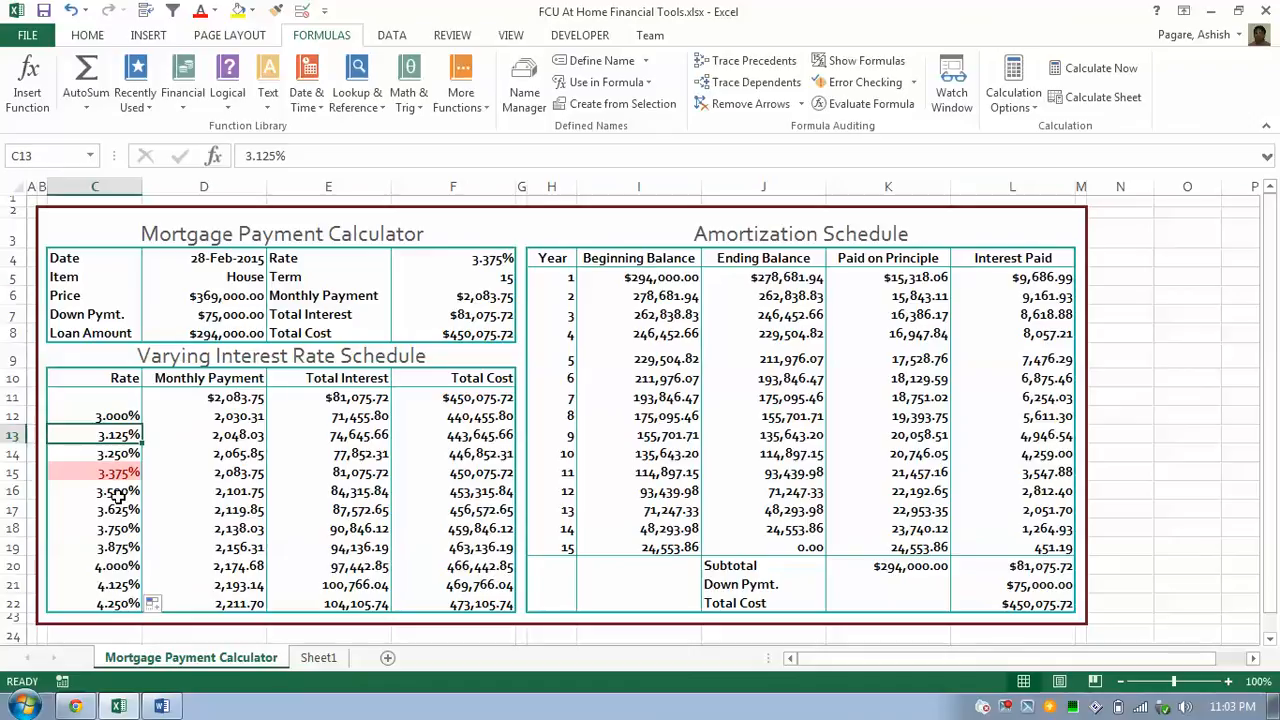
left_click_drag(117, 418, 110, 603)
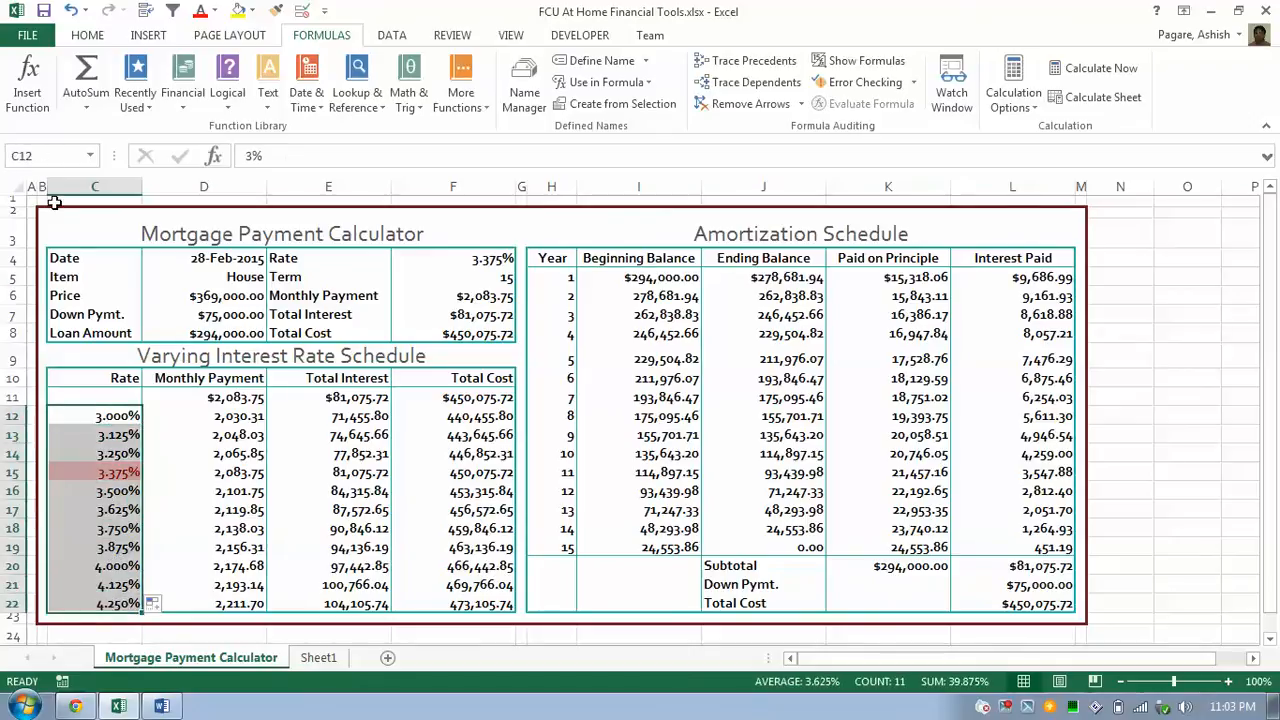
left_click(88, 36)
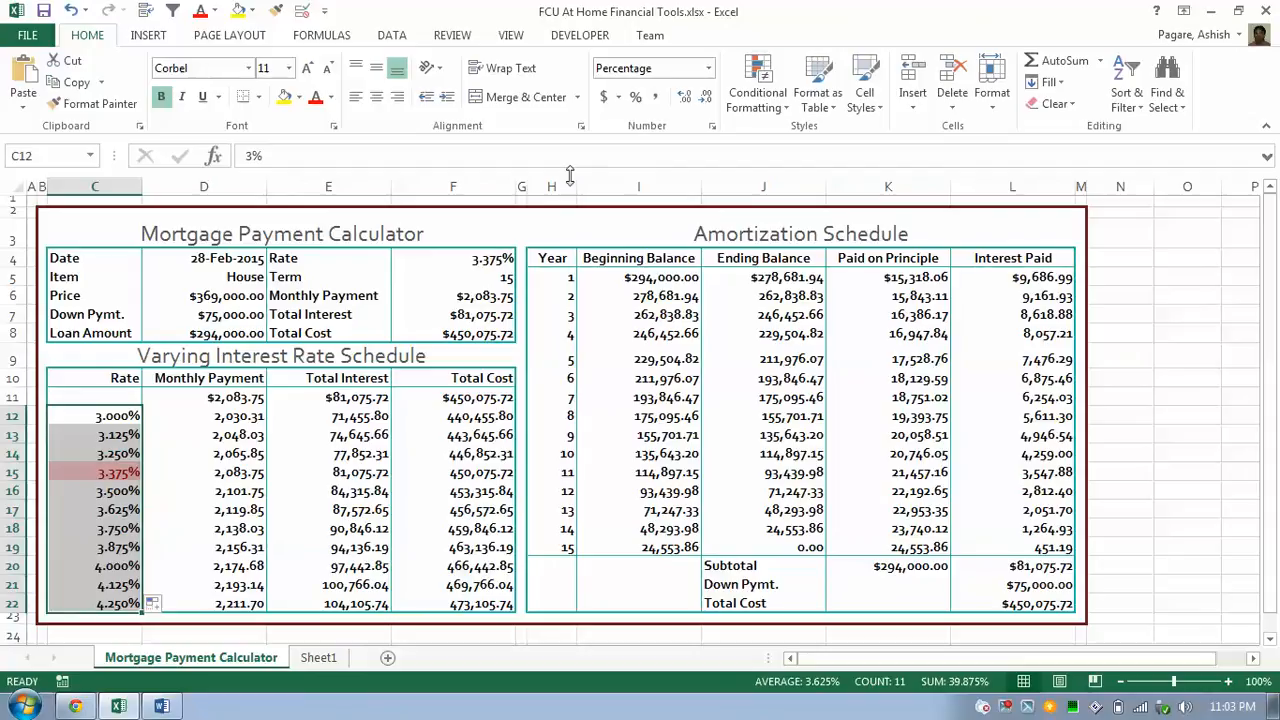
left_click(780, 106)
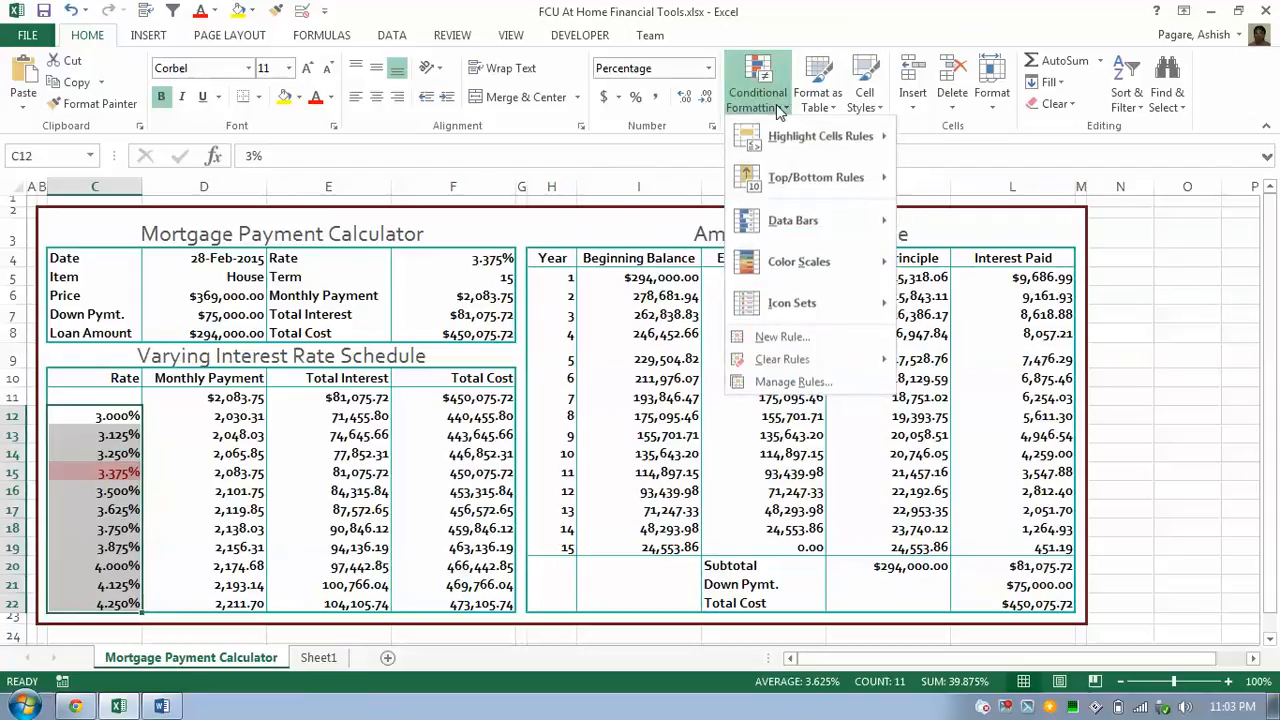
left_click(792, 383)
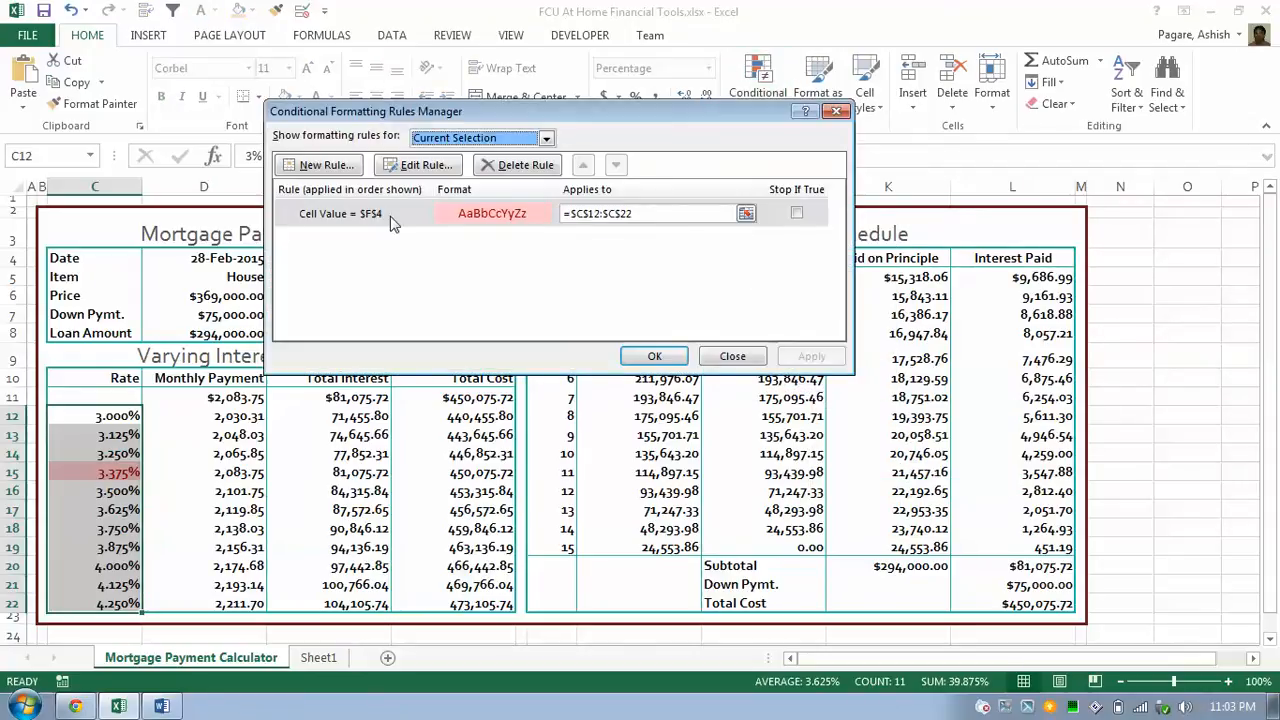
left_click(392, 216)
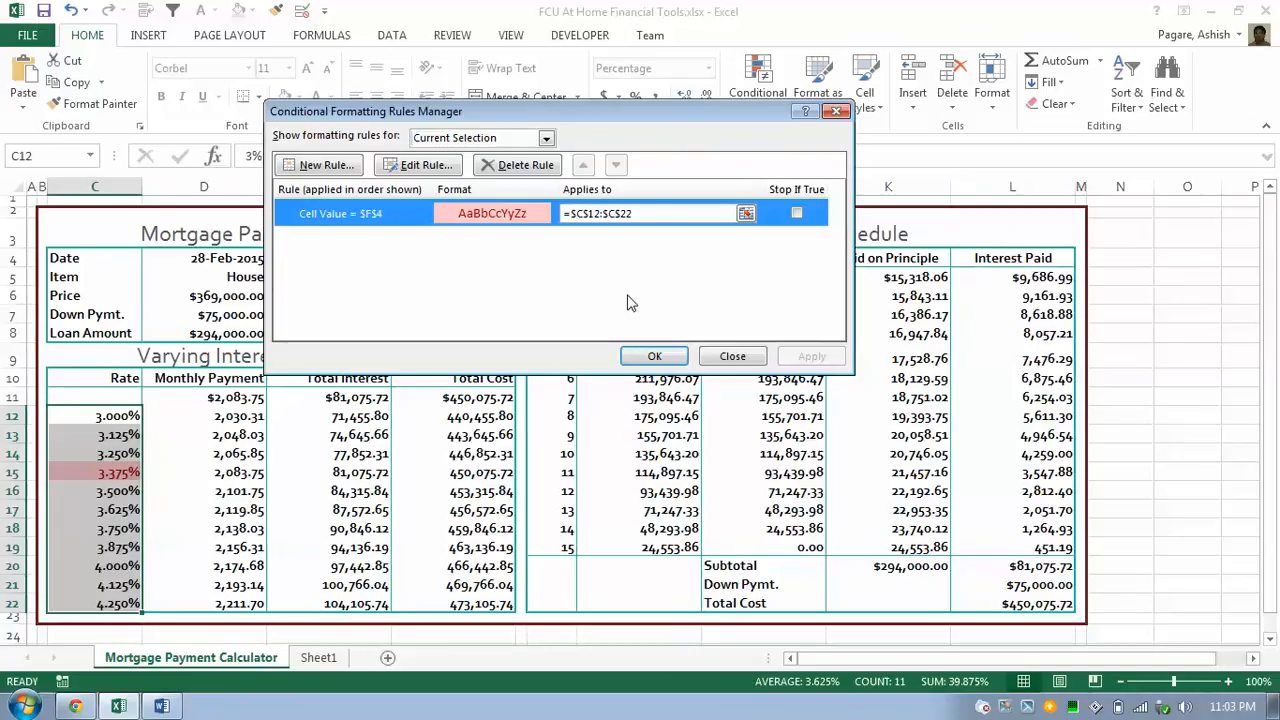
left_click(427, 167)
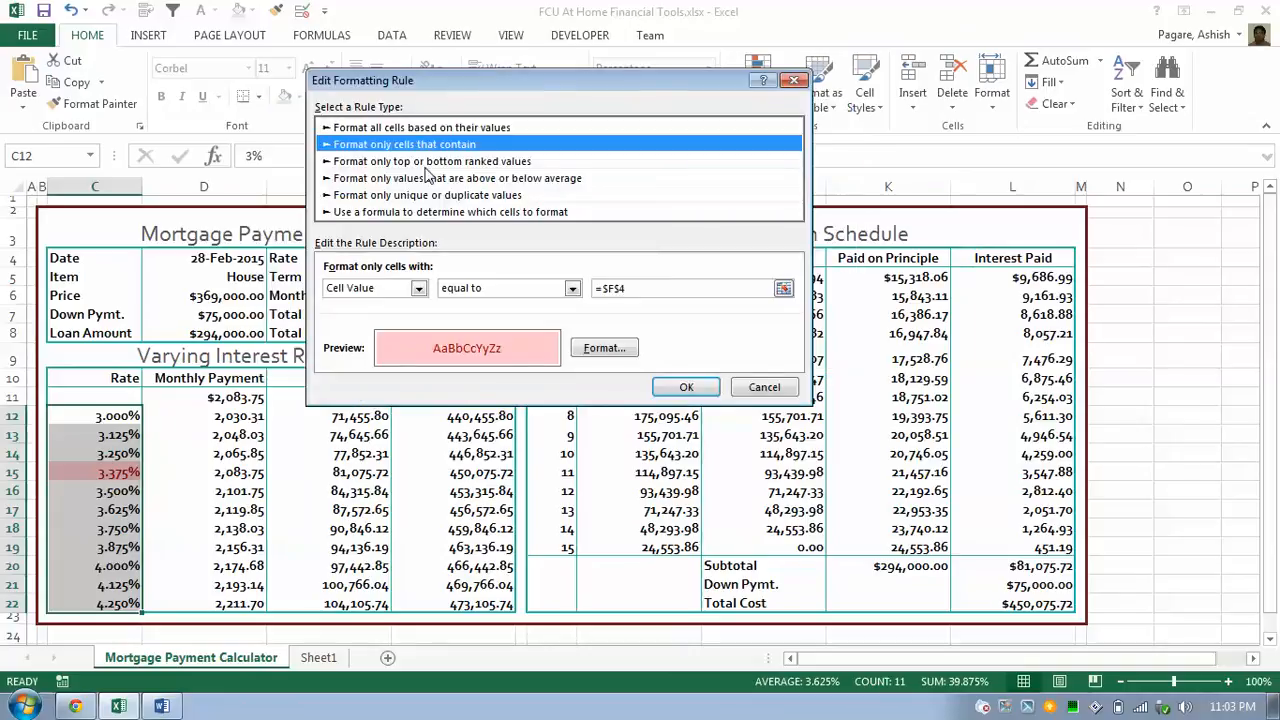
left_click(663, 289)
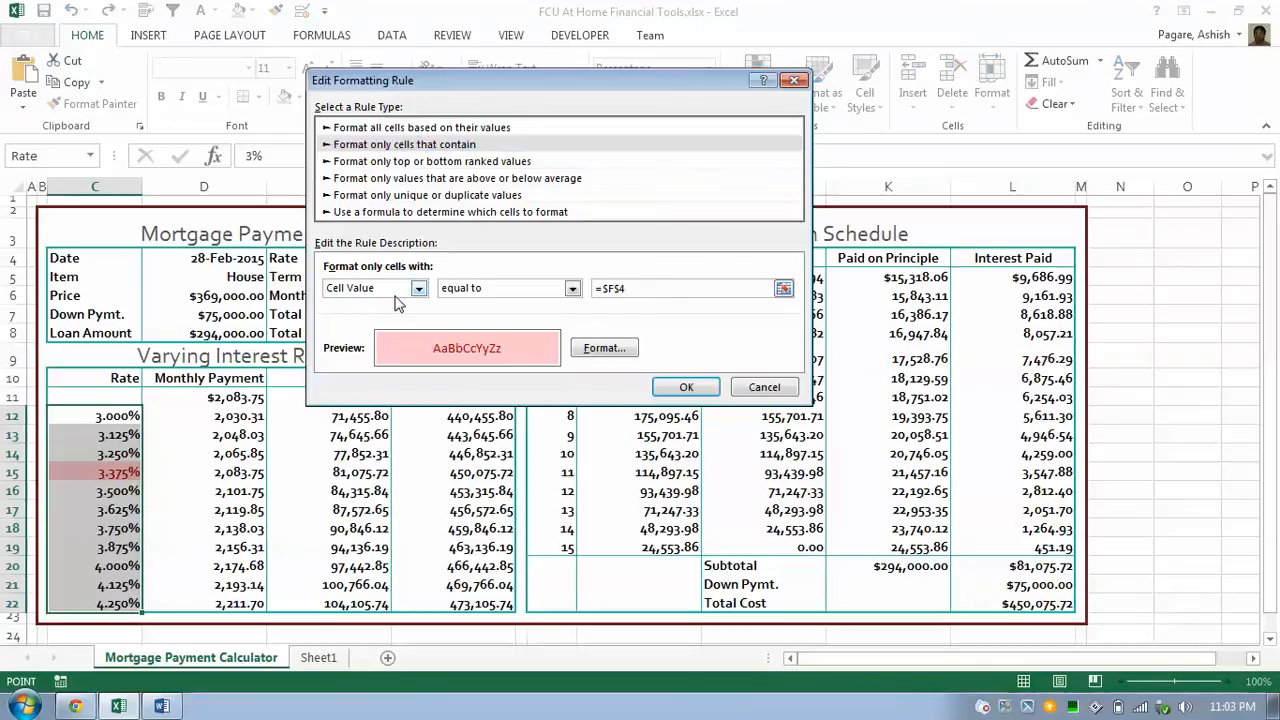
left_click_drag(490, 97, 727, 212)
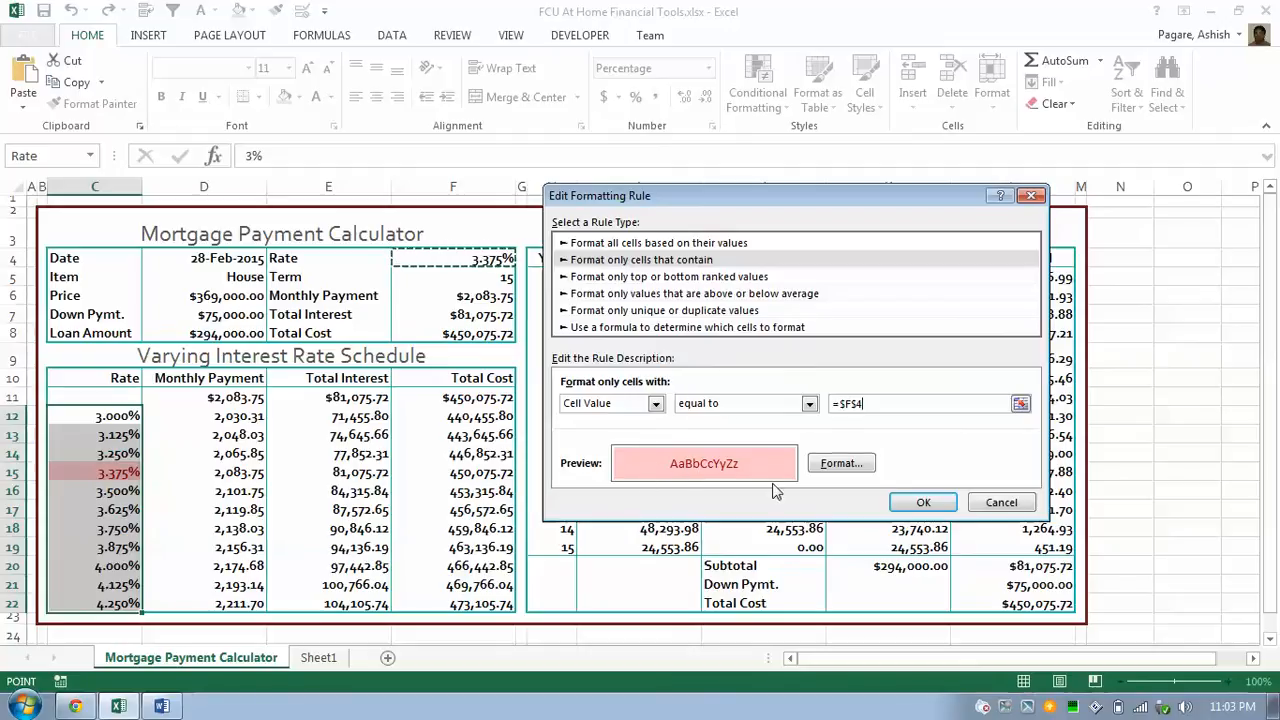
left_click(923, 502)
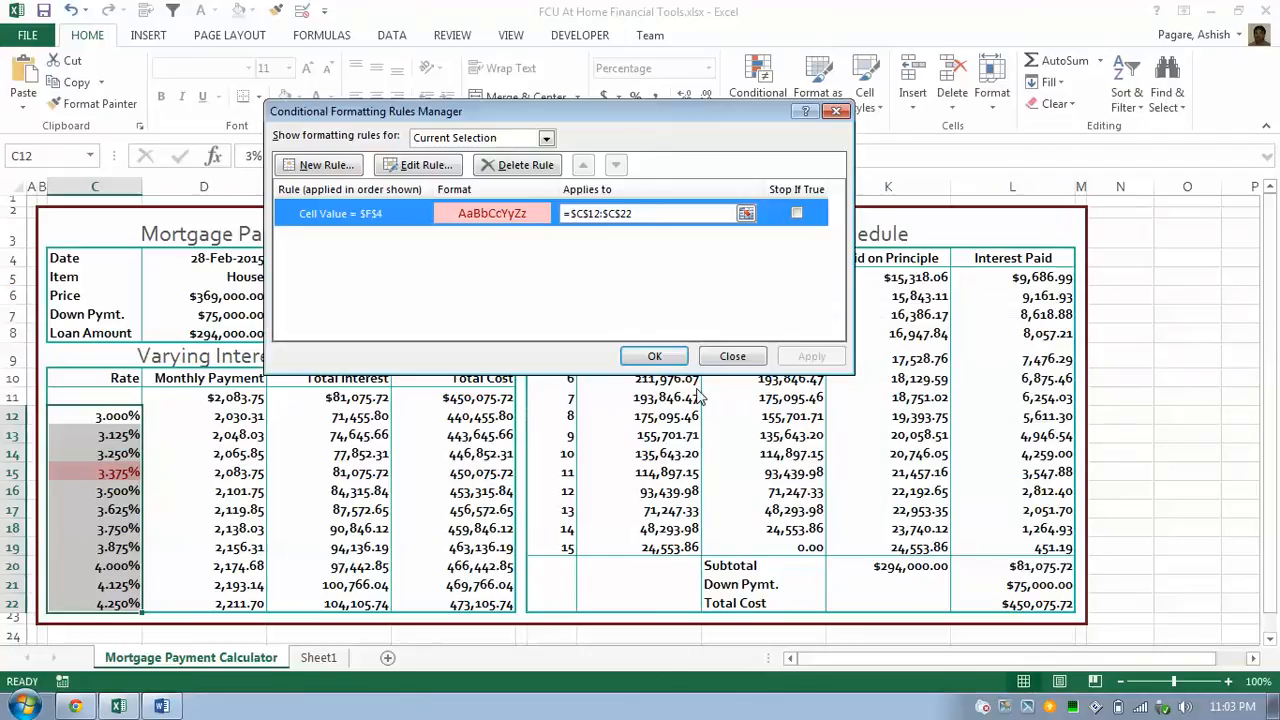
left_click(731, 357)
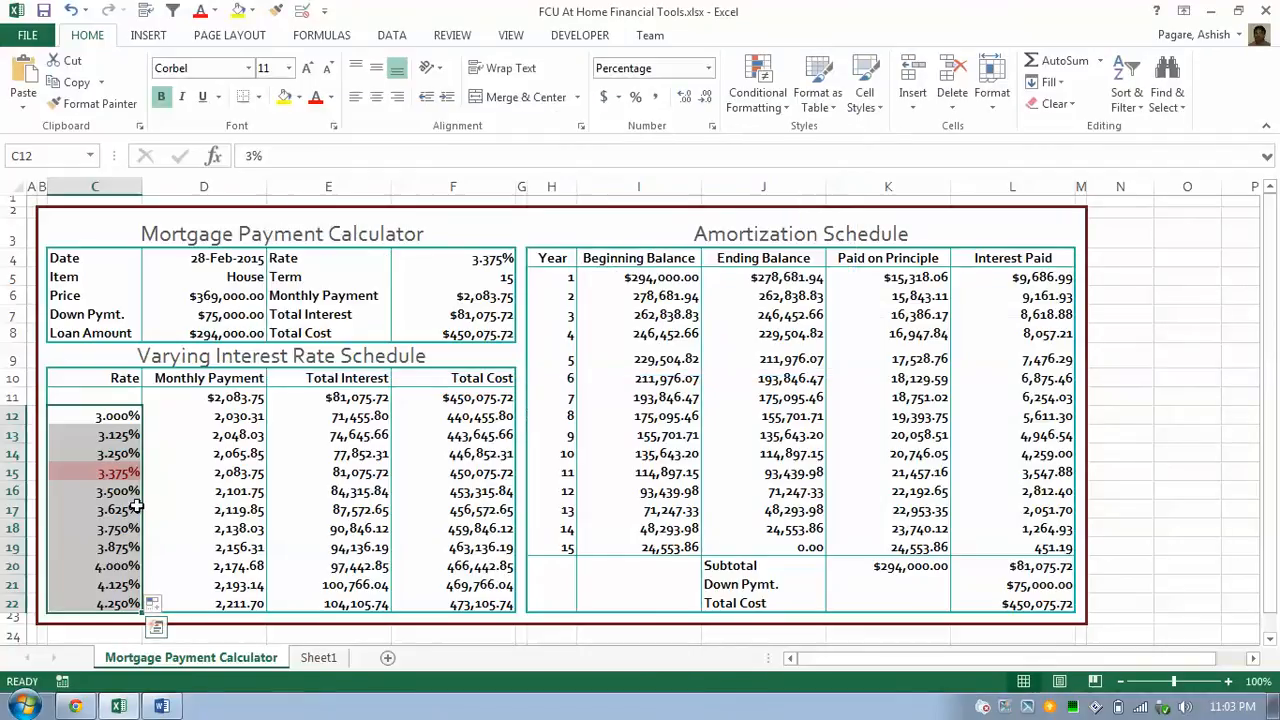
Select the rate schedule and create a What-If data table with F4 as the column input cell.
left_click(115, 454)
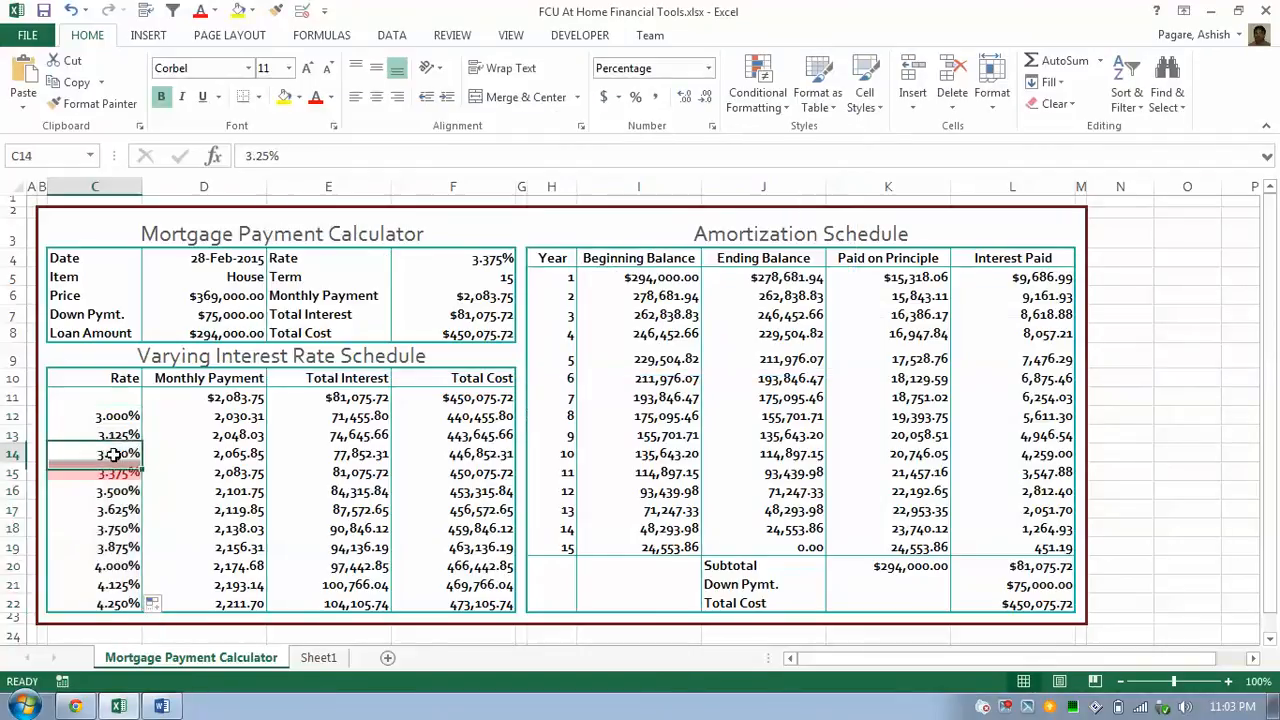
left_click(484, 259)
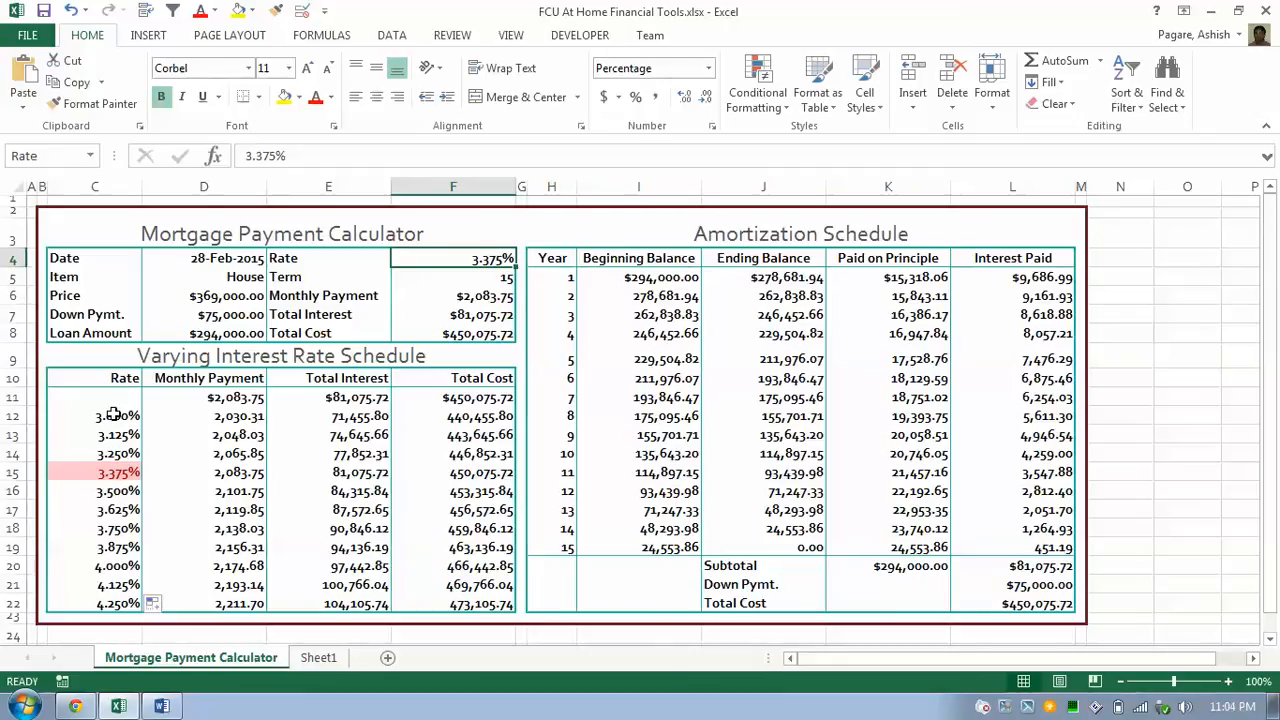
left_click_drag(112, 398, 458, 609)
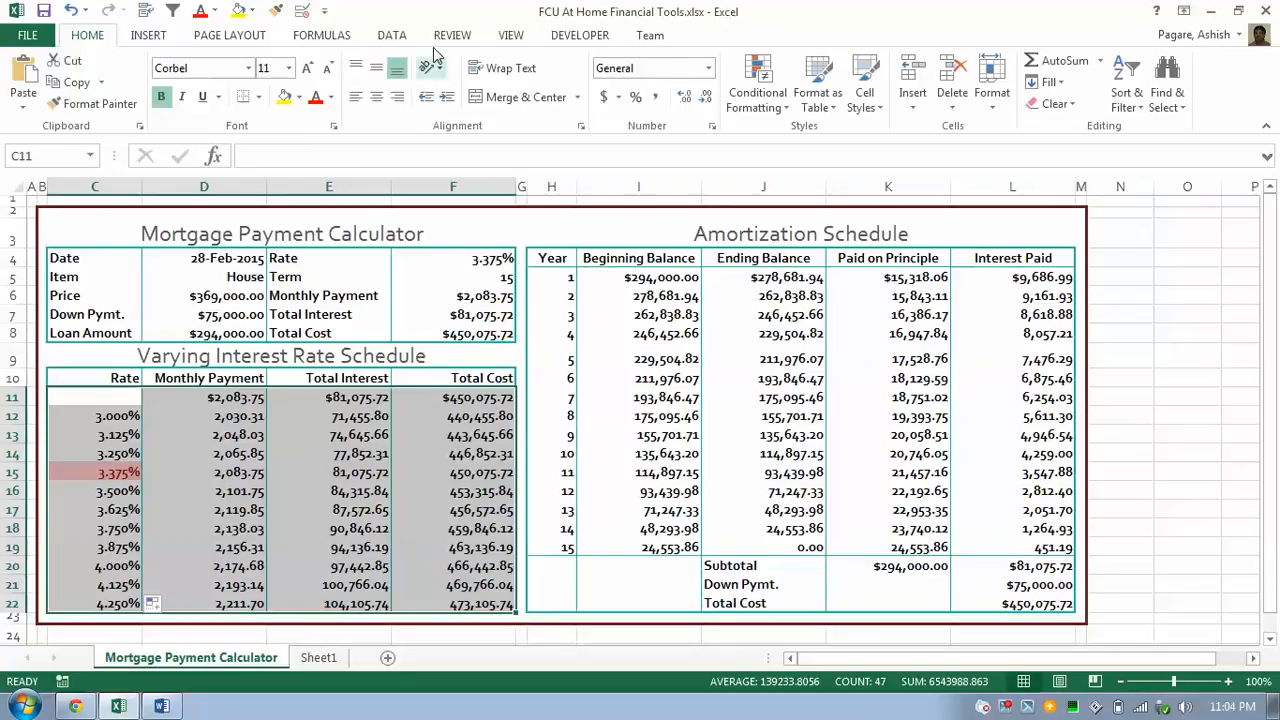
left_click(398, 36)
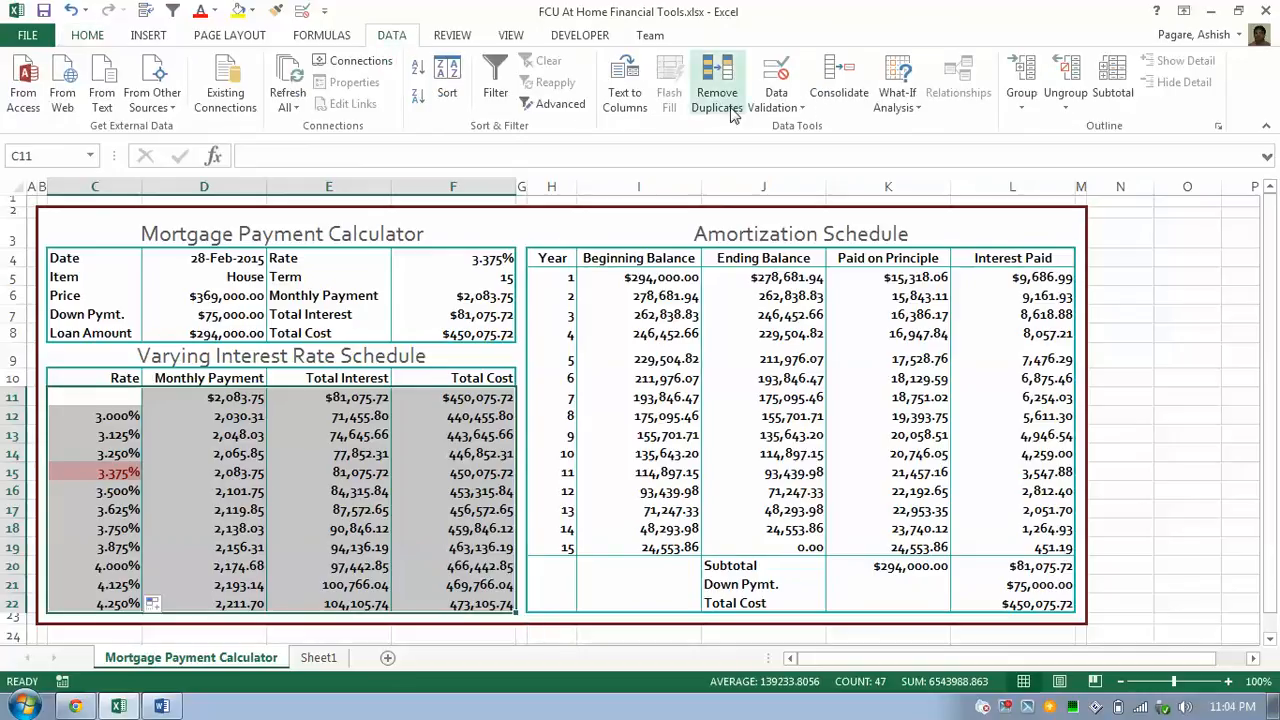
left_click(917, 119)
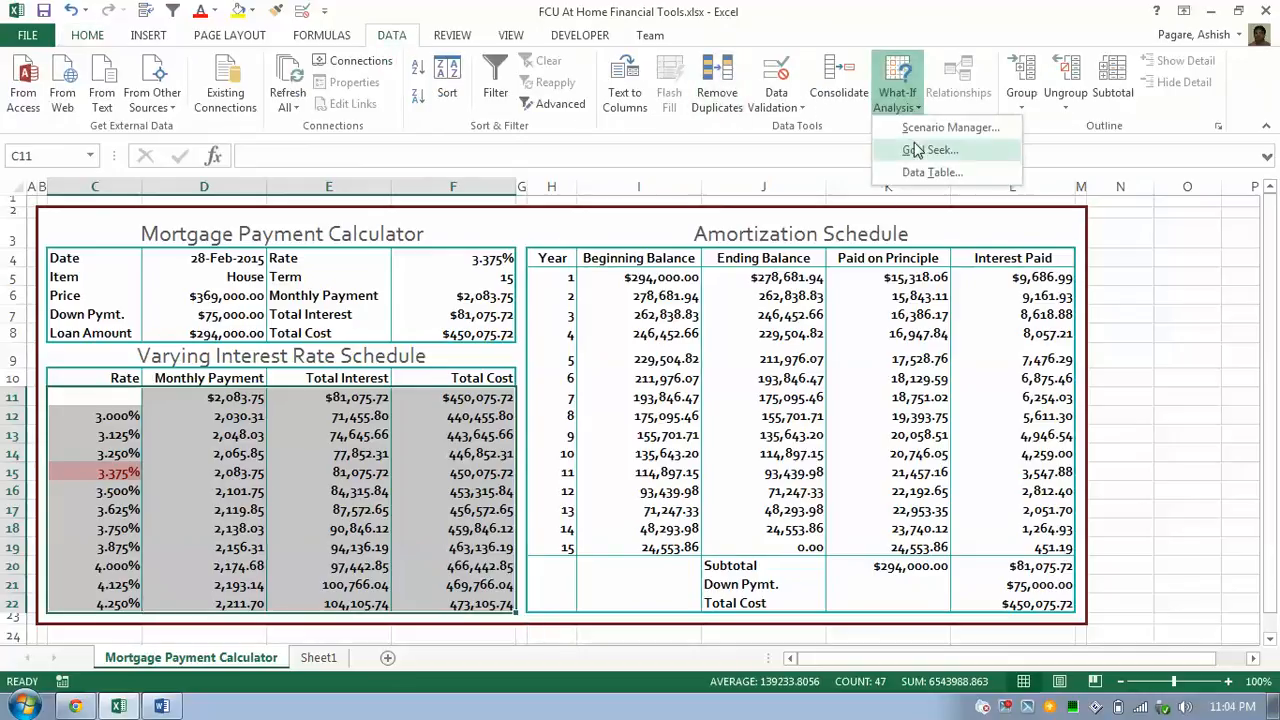
left_click(923, 176)
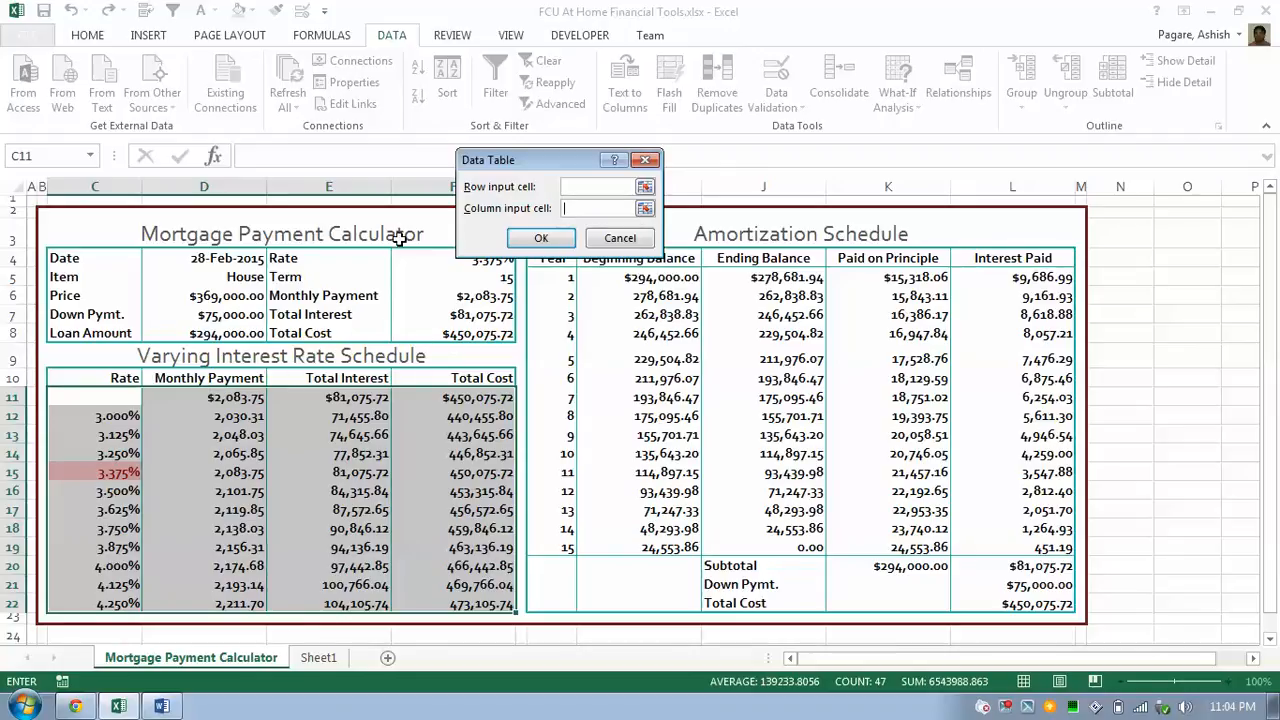
left_click_drag(485, 170, 599, 174)
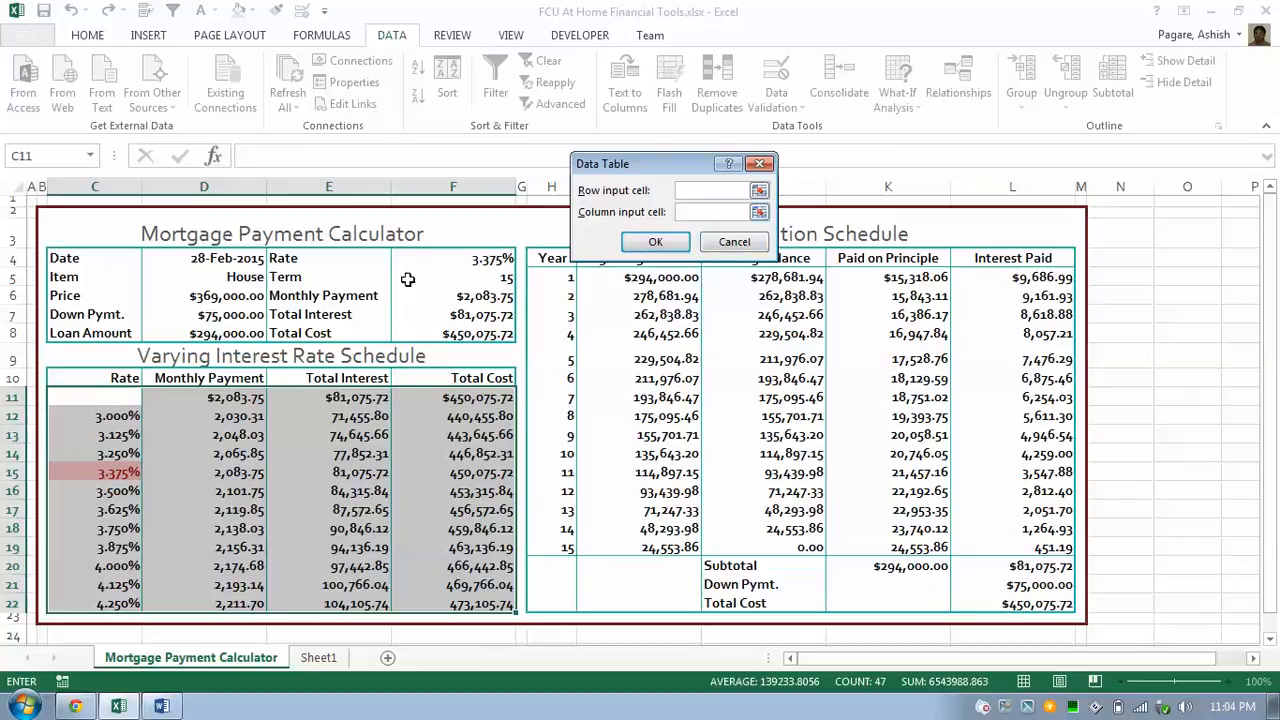
left_click(480, 258)
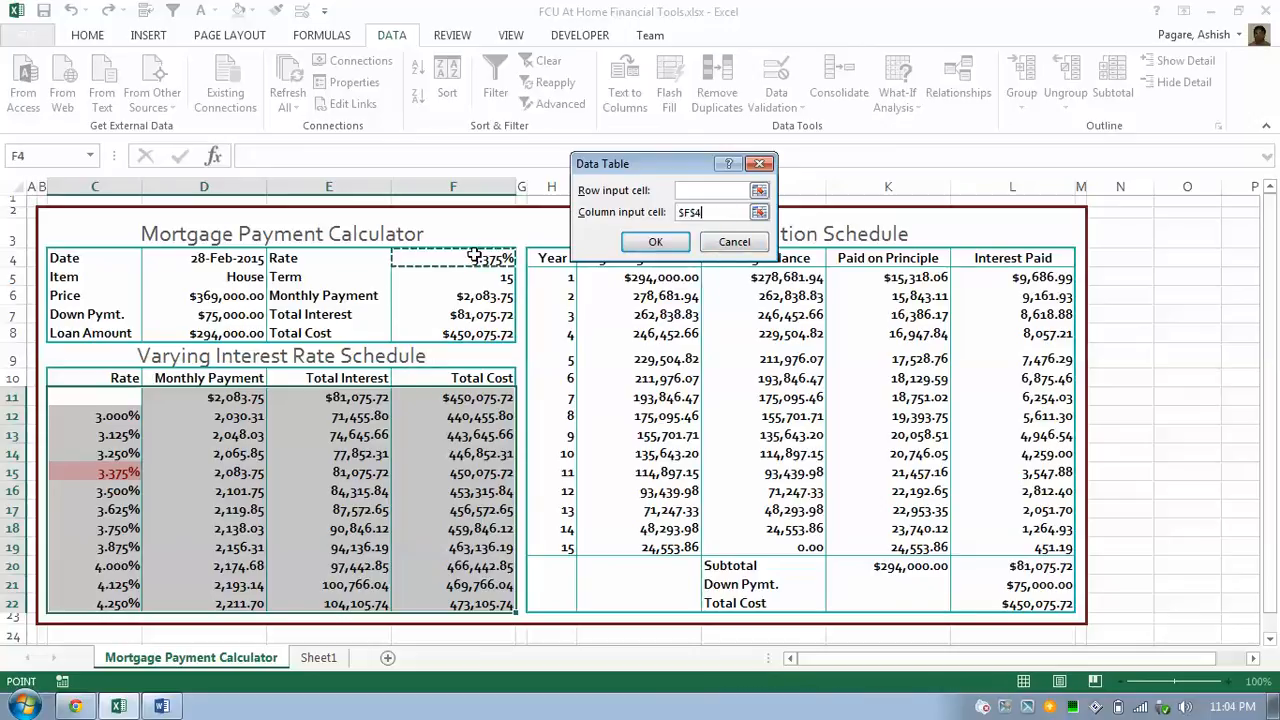
left_click(655, 245)
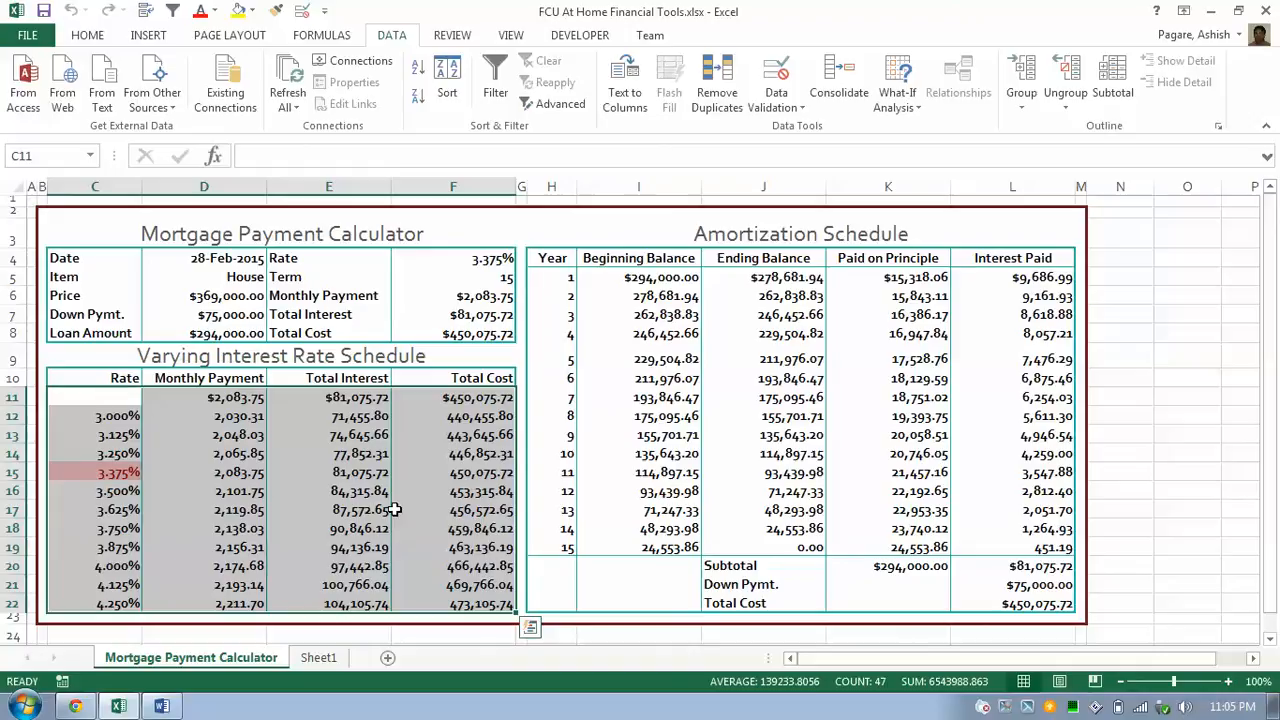
left_click(462, 262)
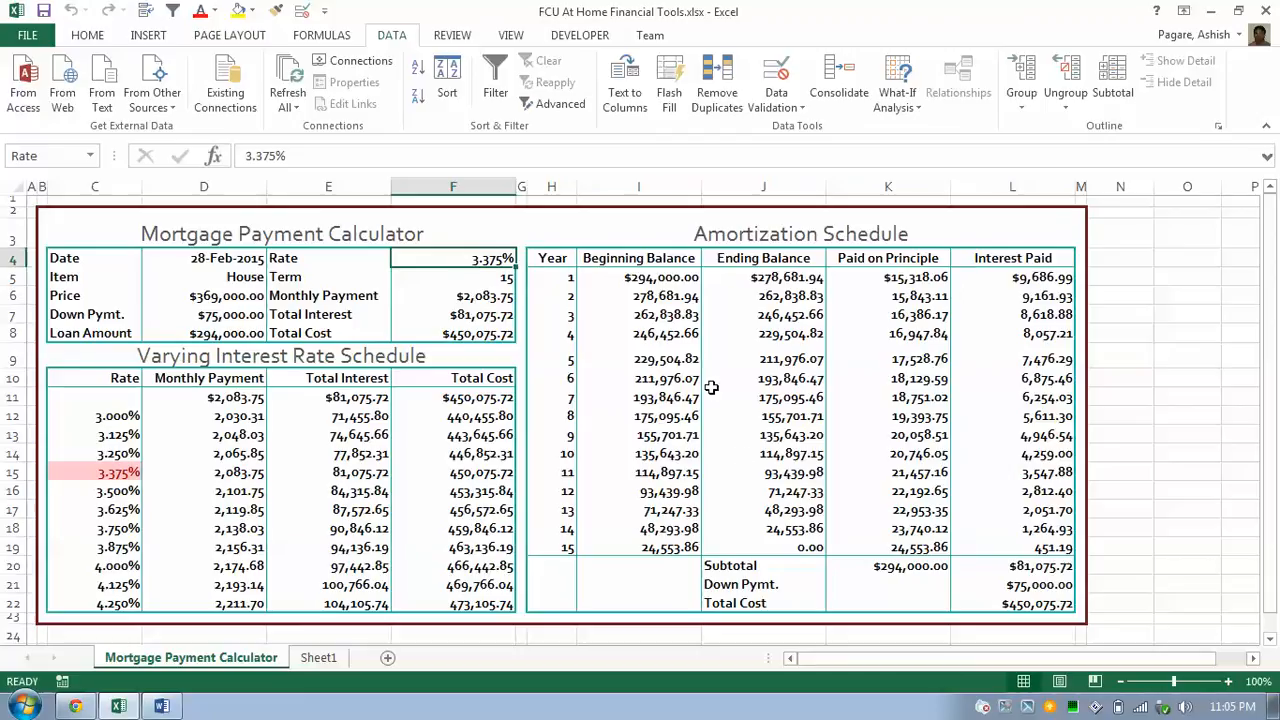
left_click(645, 285)
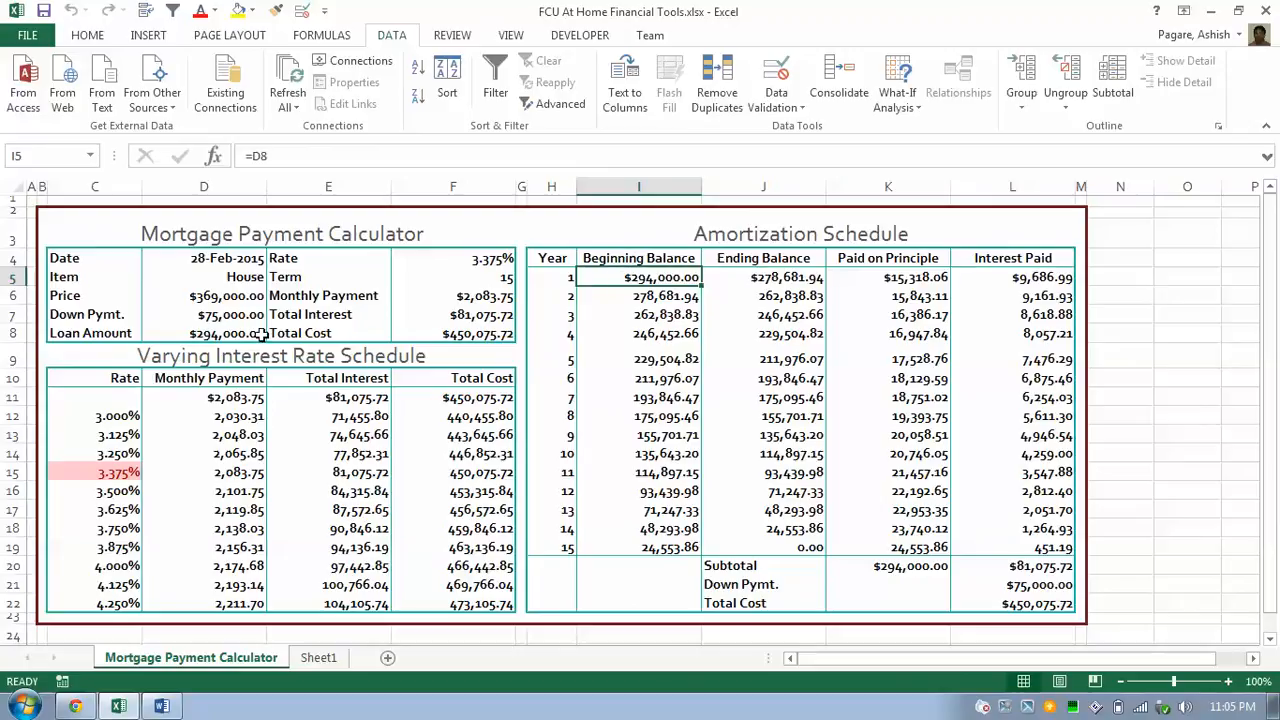
left_click(725, 270)
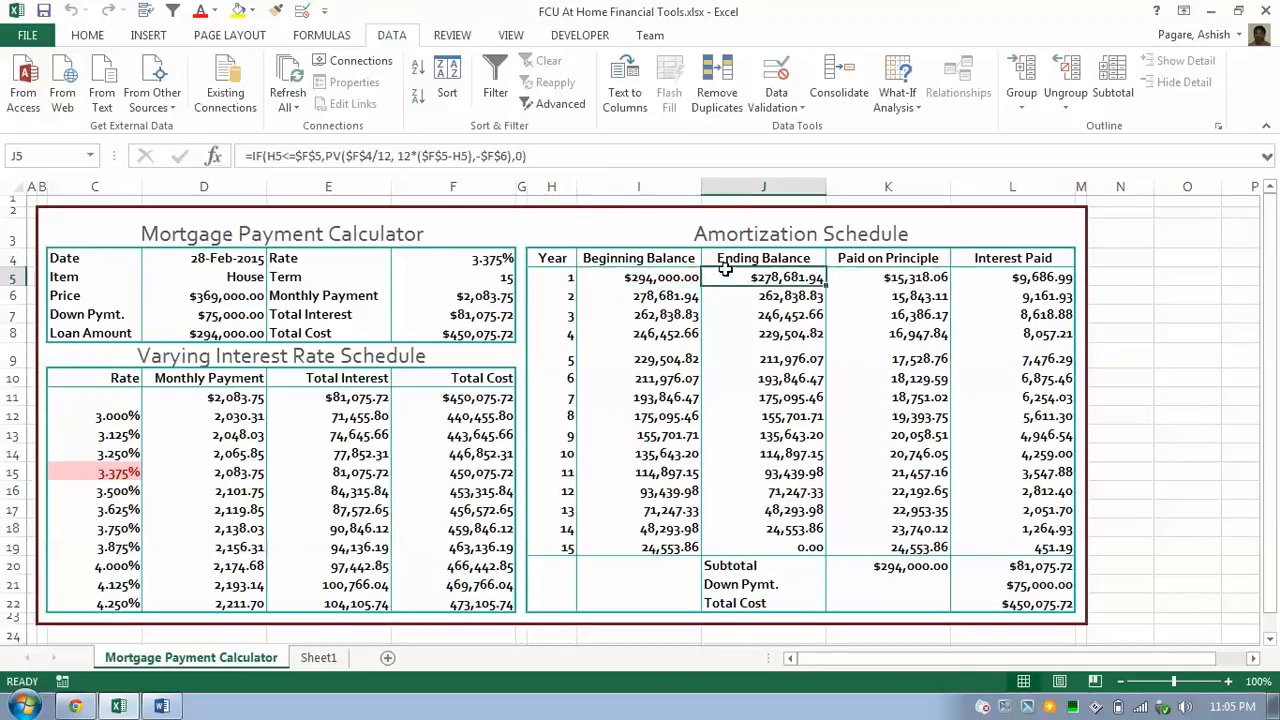
double_click(726, 274)
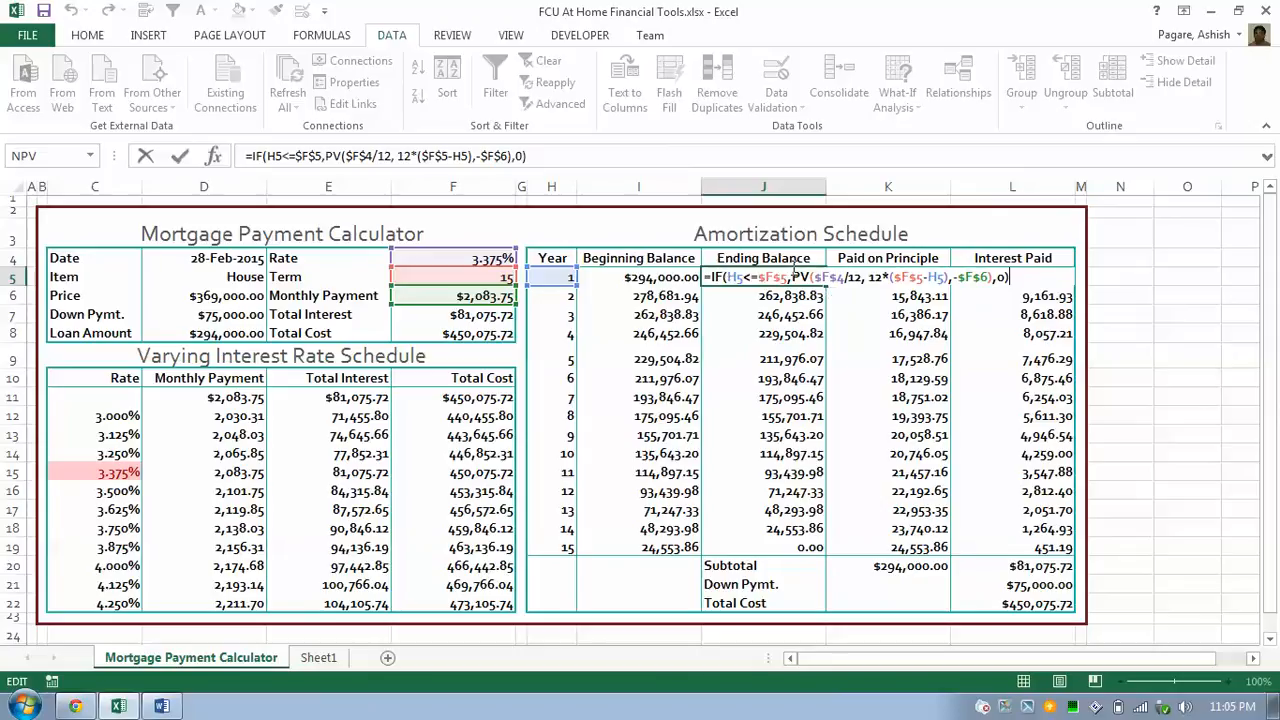
left_click(792, 276)
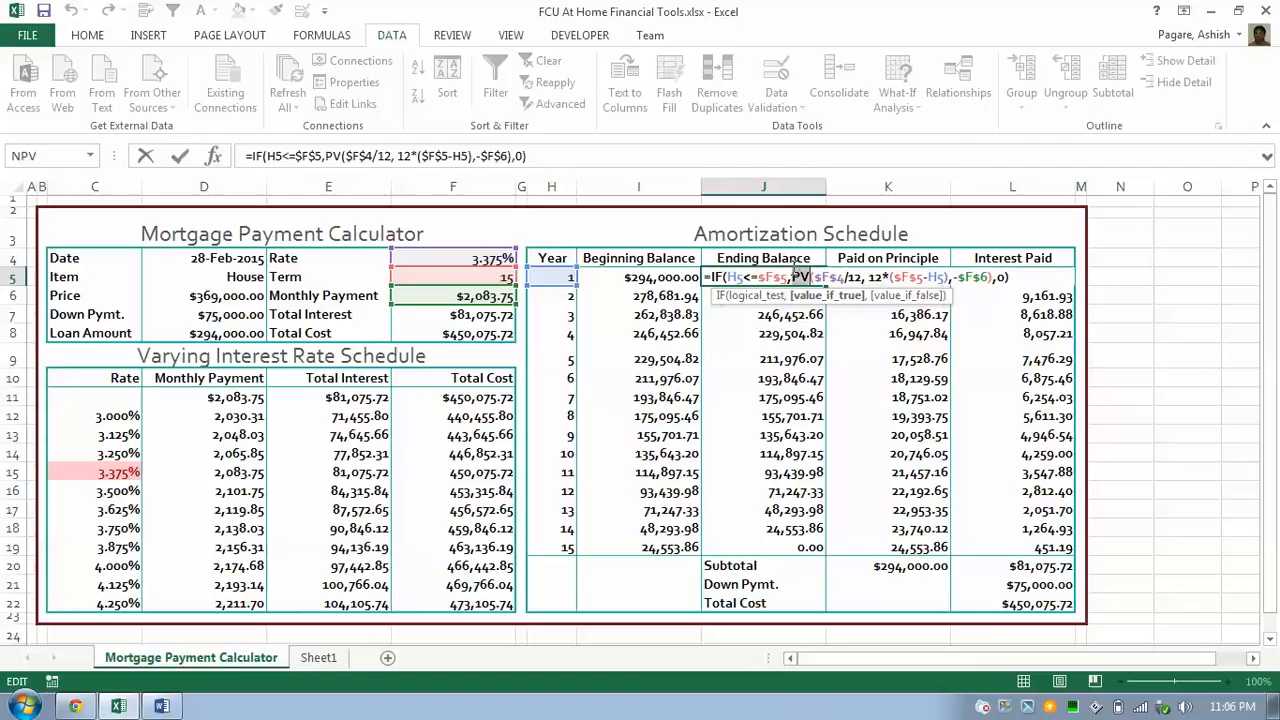
double_click(800, 277)
key("Escape")
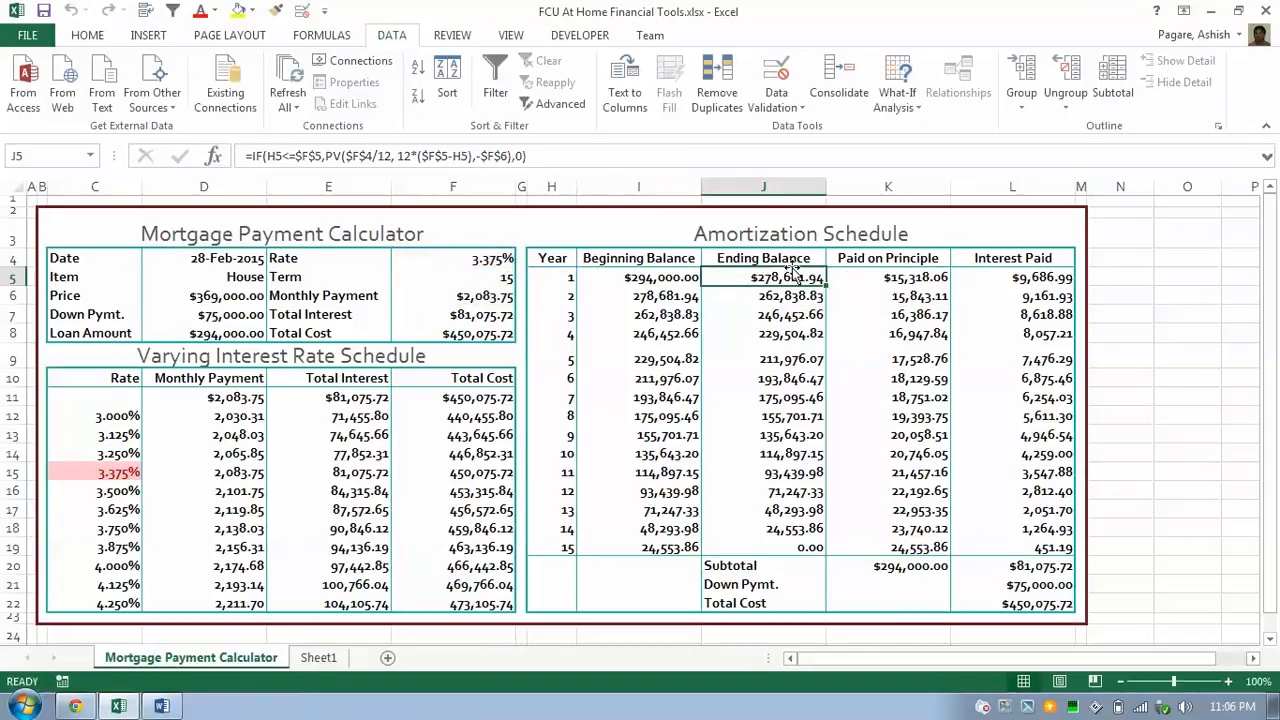
Clear J6:L19 and refill years 2–15 by dragging year 1's formulas down to row 19.
key("Right")
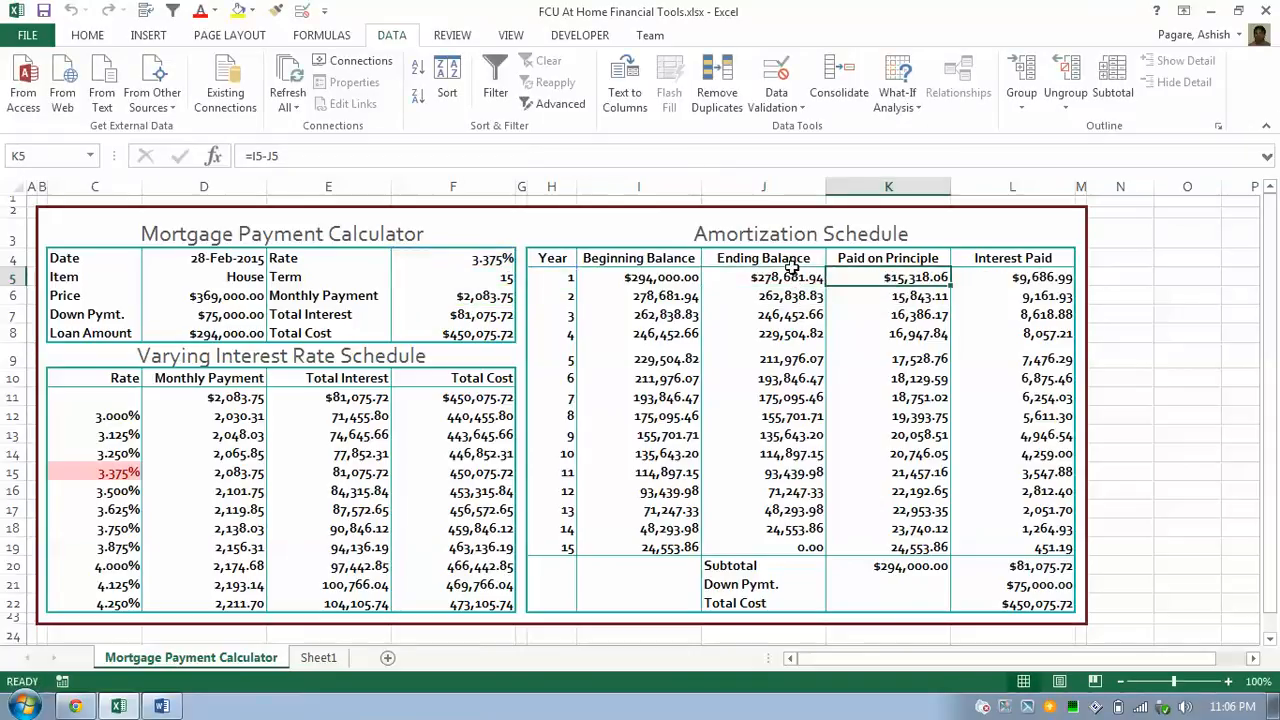
key("Left")
key("Down")
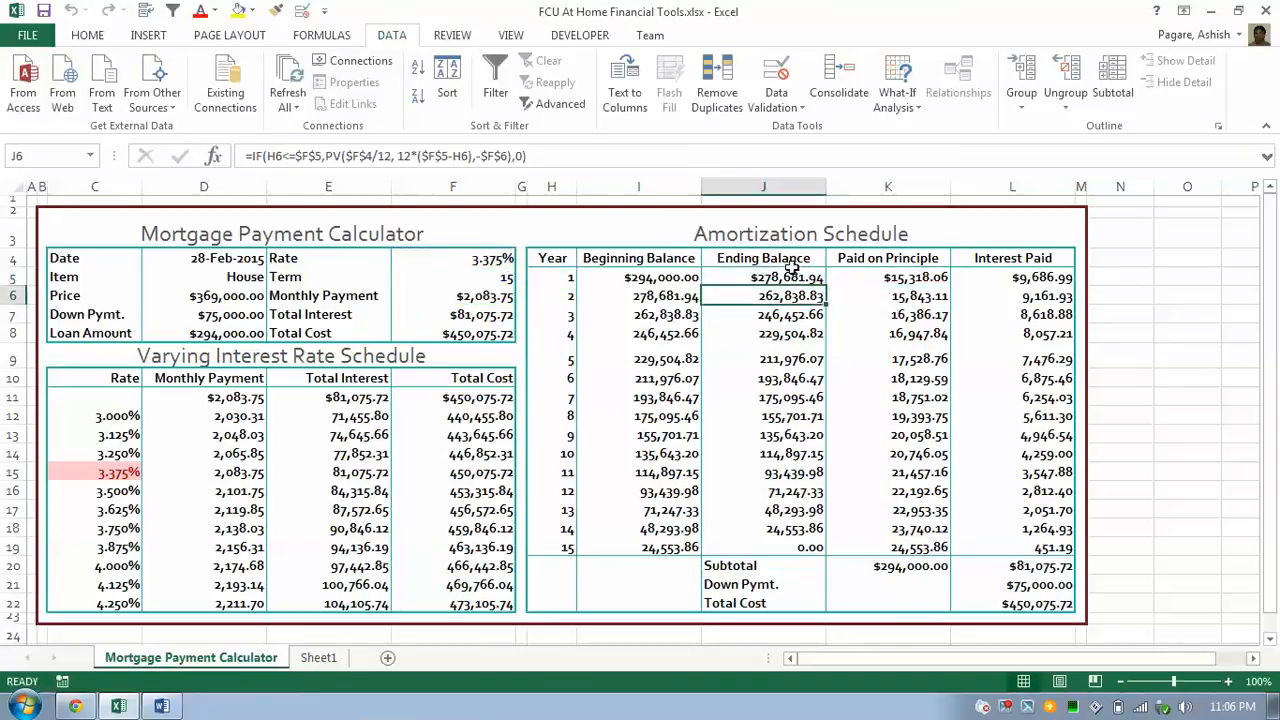
key("shift+Right")
key("shift+Right")
key("shift+Down")
key("shift+Down")
key("shift+Down")
key("shift+Down")
key("shift+Down")
key("shift+Down")
key("shift+Down")
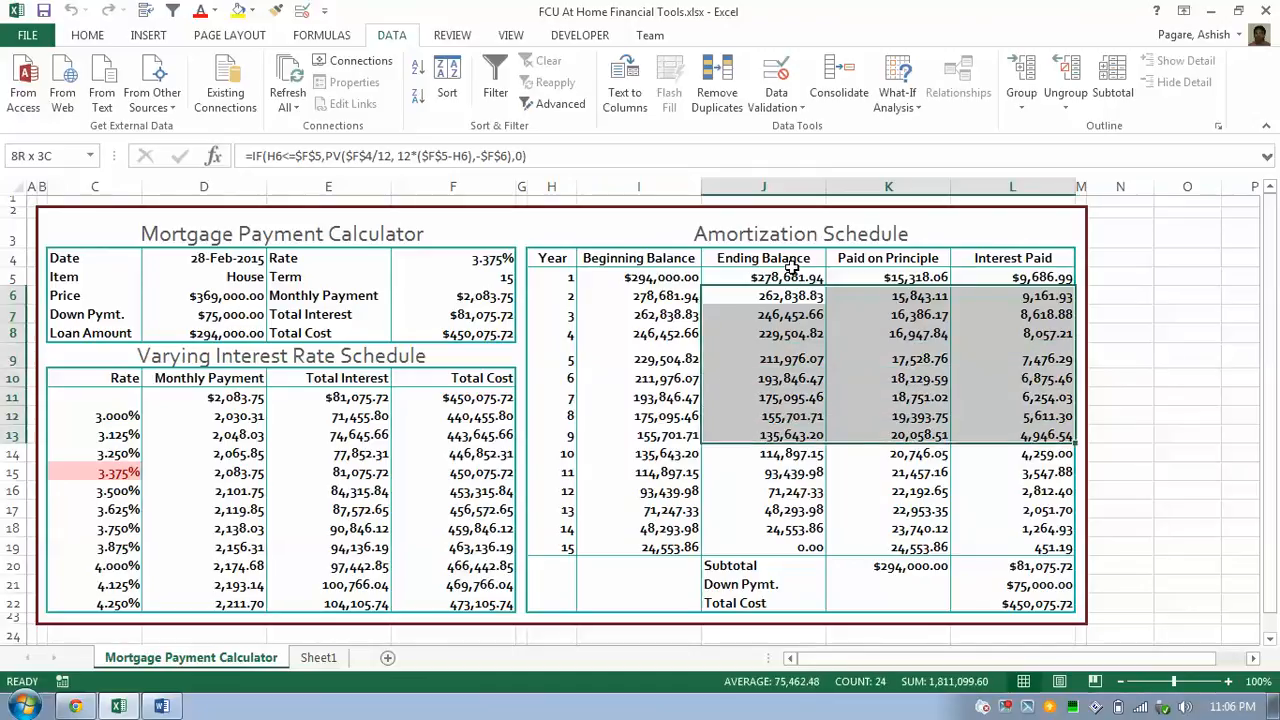
key("shift+Down")
key("shift+Down")
key("shift+Down")
key("shift+Down")
key("shift+Down")
key("shift+Down")
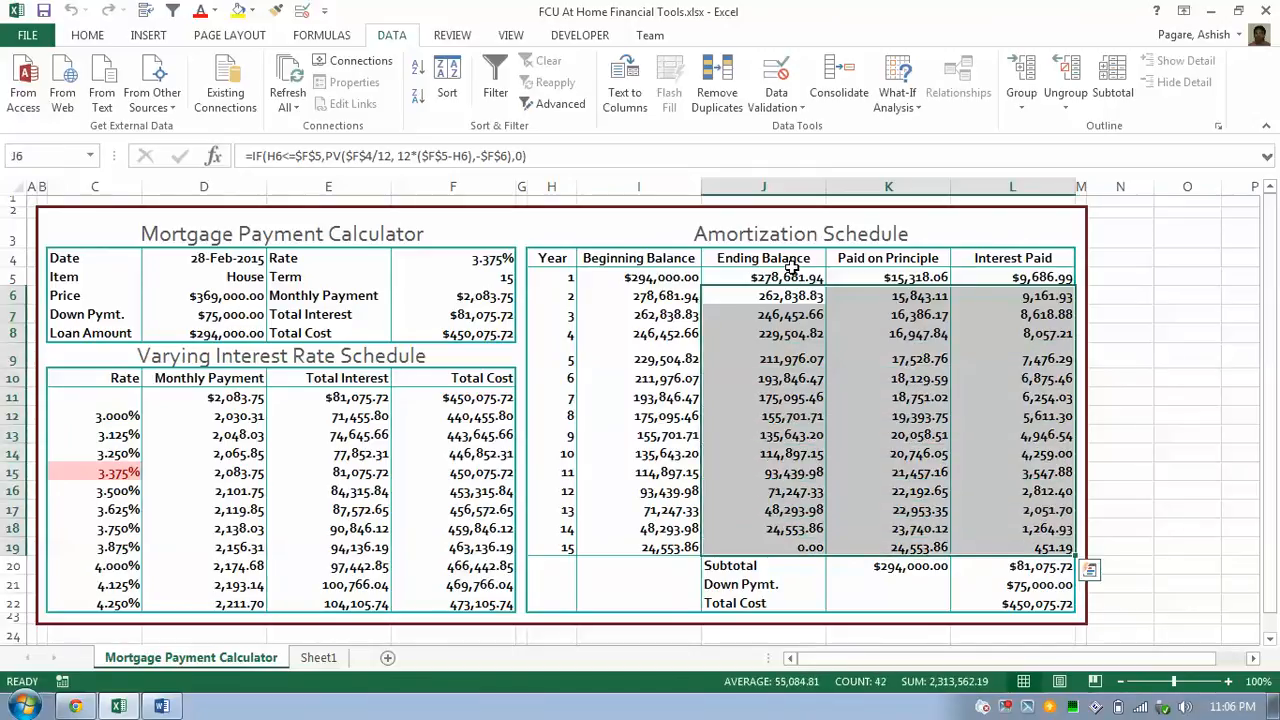
key("Delete")
left_click_drag(788, 277, 1050, 558)
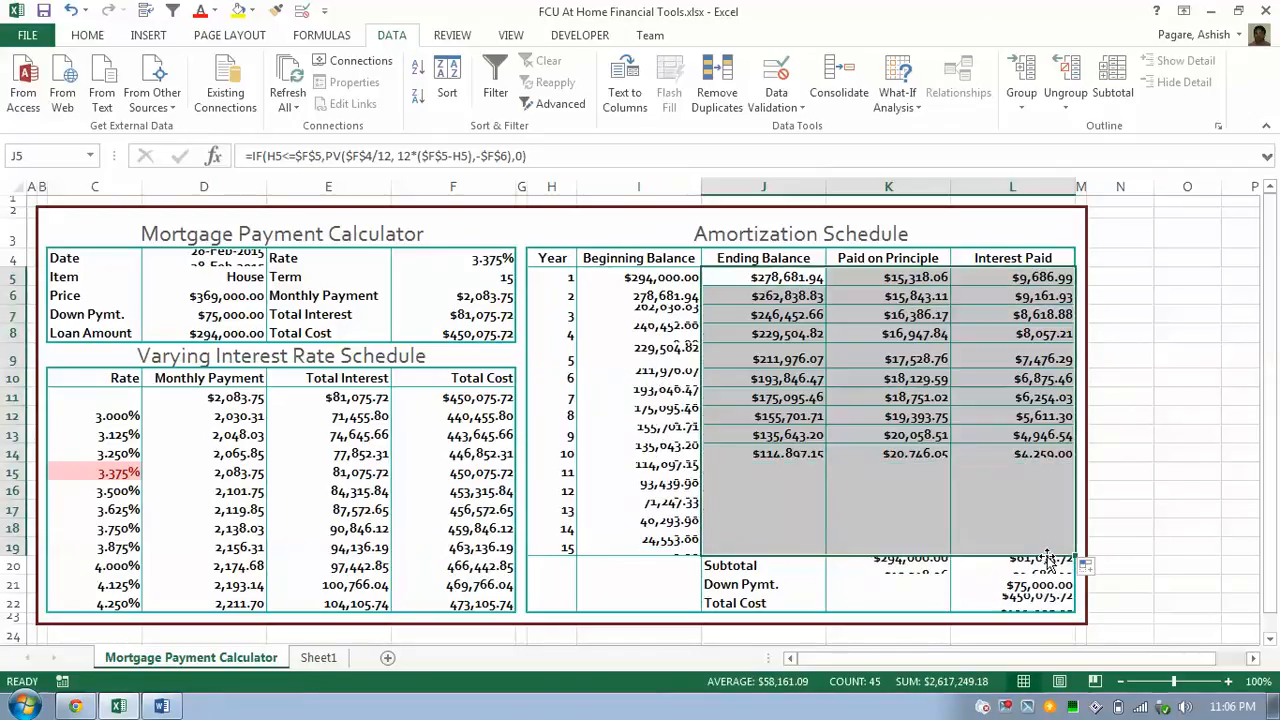
left_click(771, 543)
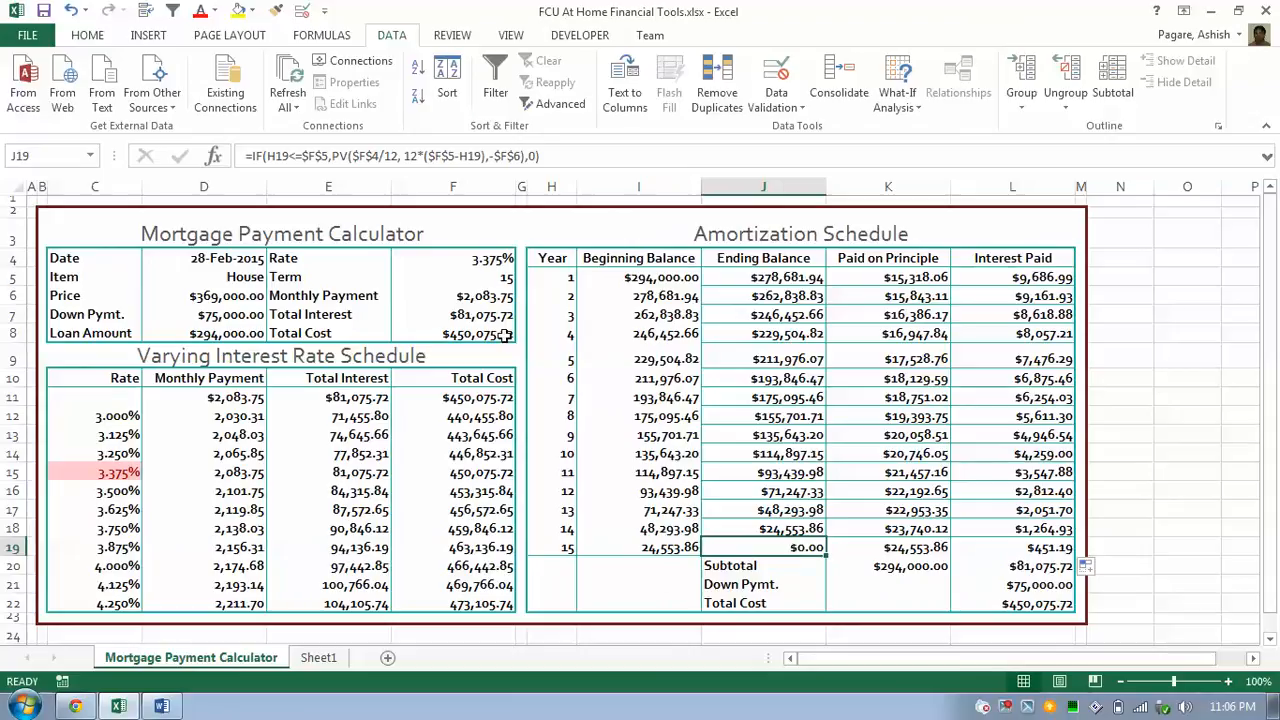
With the Review ribbon showing, select the Price and Down Pymt. input cells D6:D7.
left_click(452, 36)
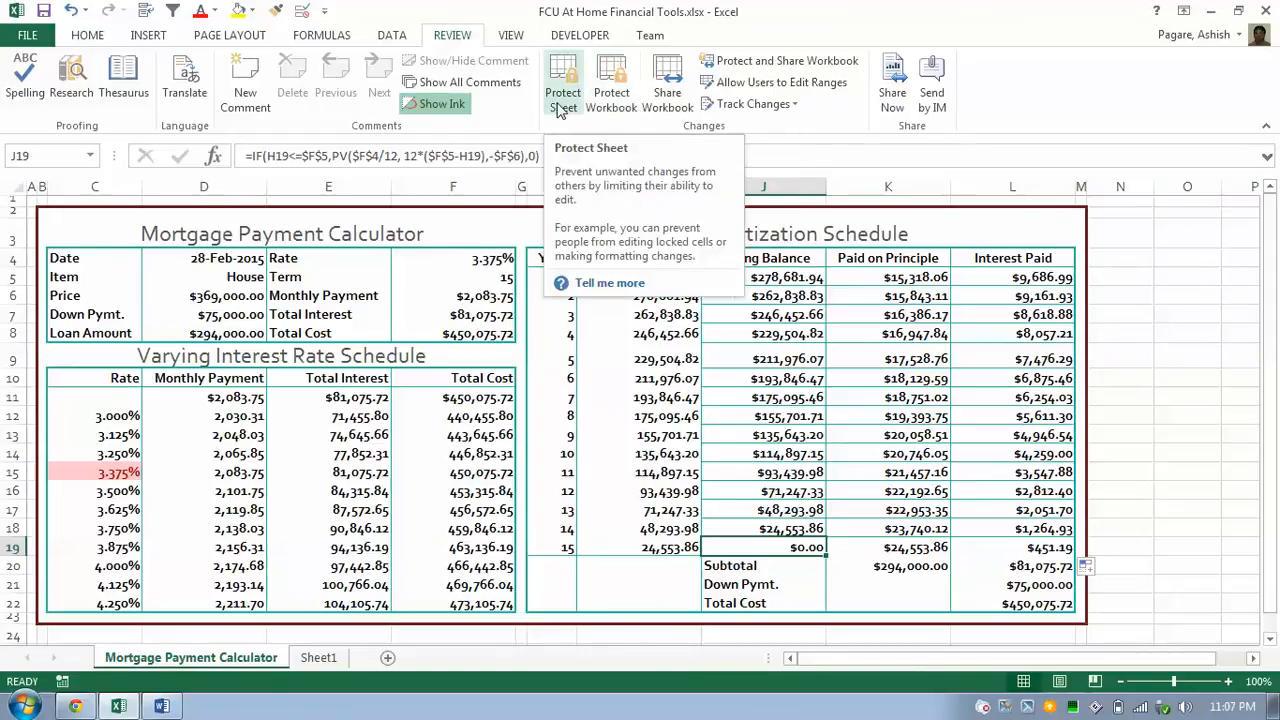
left_click(224, 300)
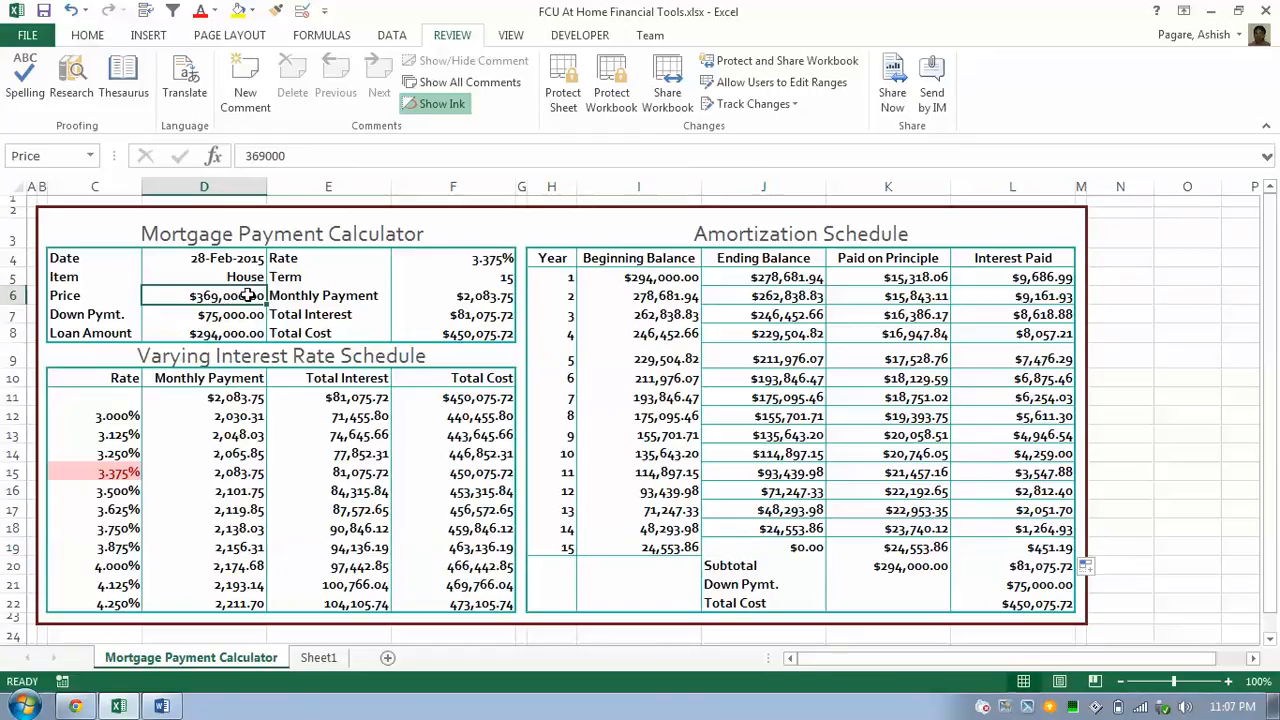
key("shift+Down")
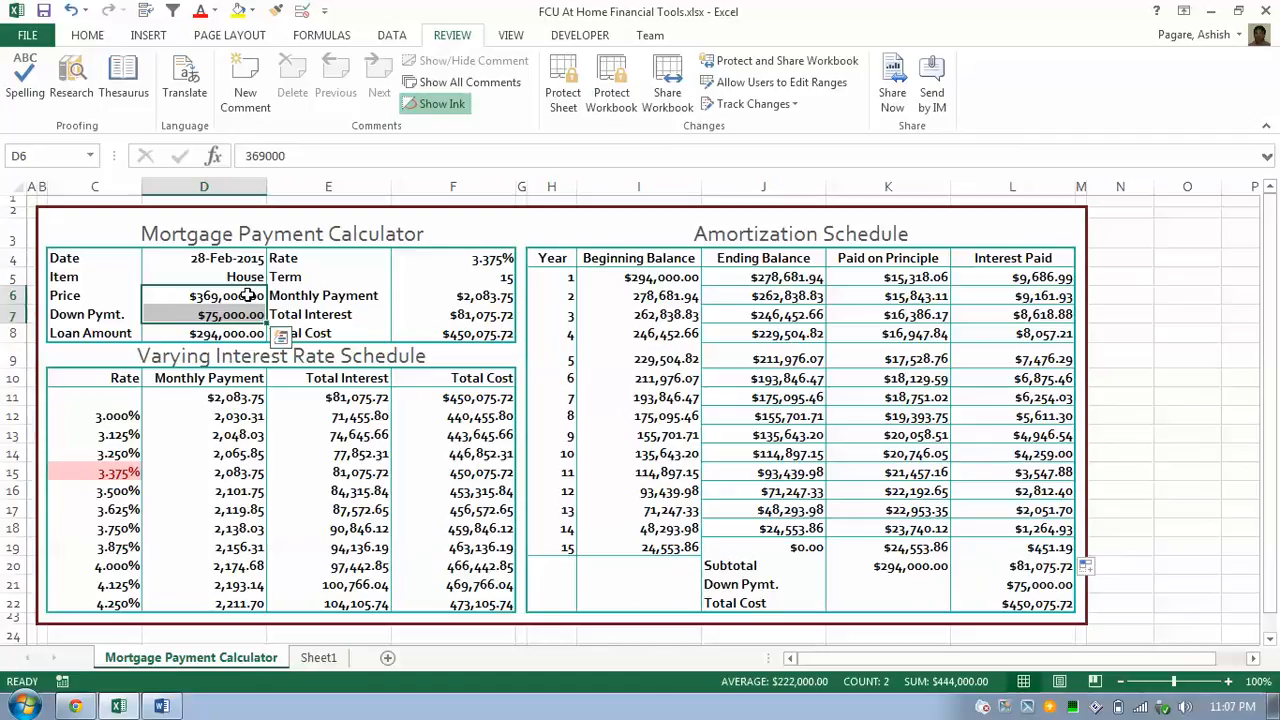
Clear the Locked option in Format Cells Protection for D6:D7.
right_click(247, 296)
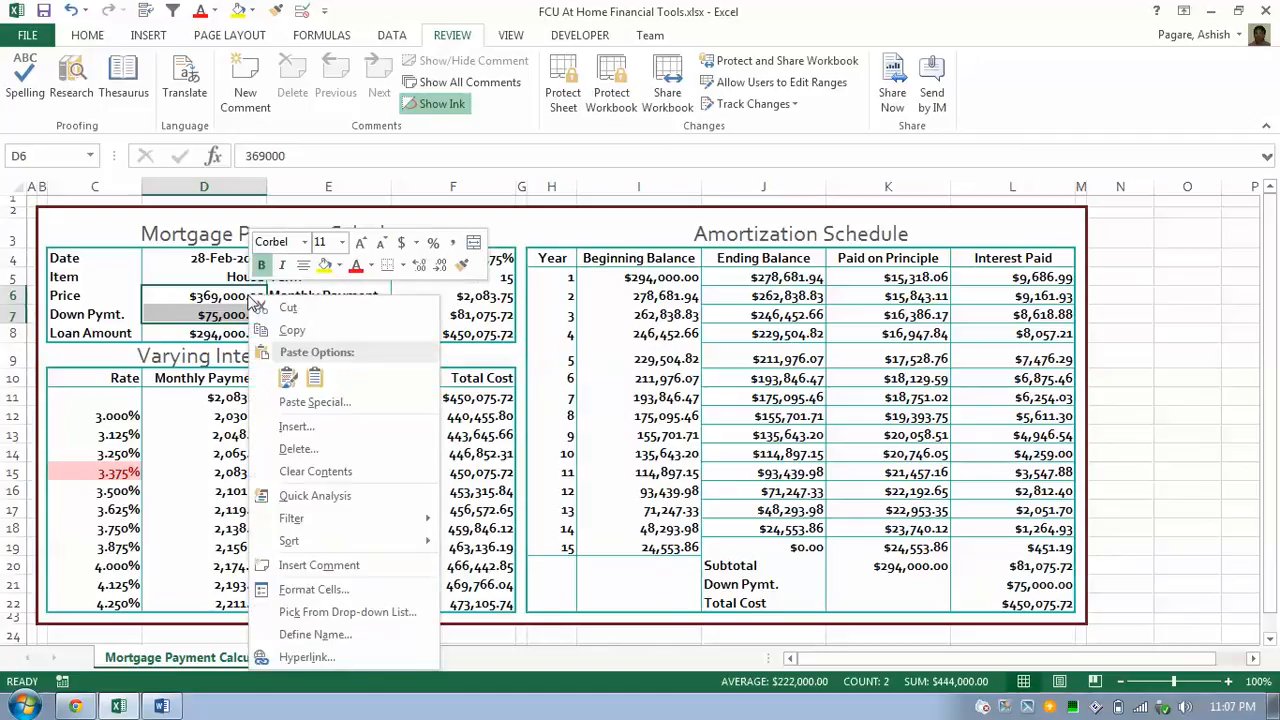
left_click(314, 590)
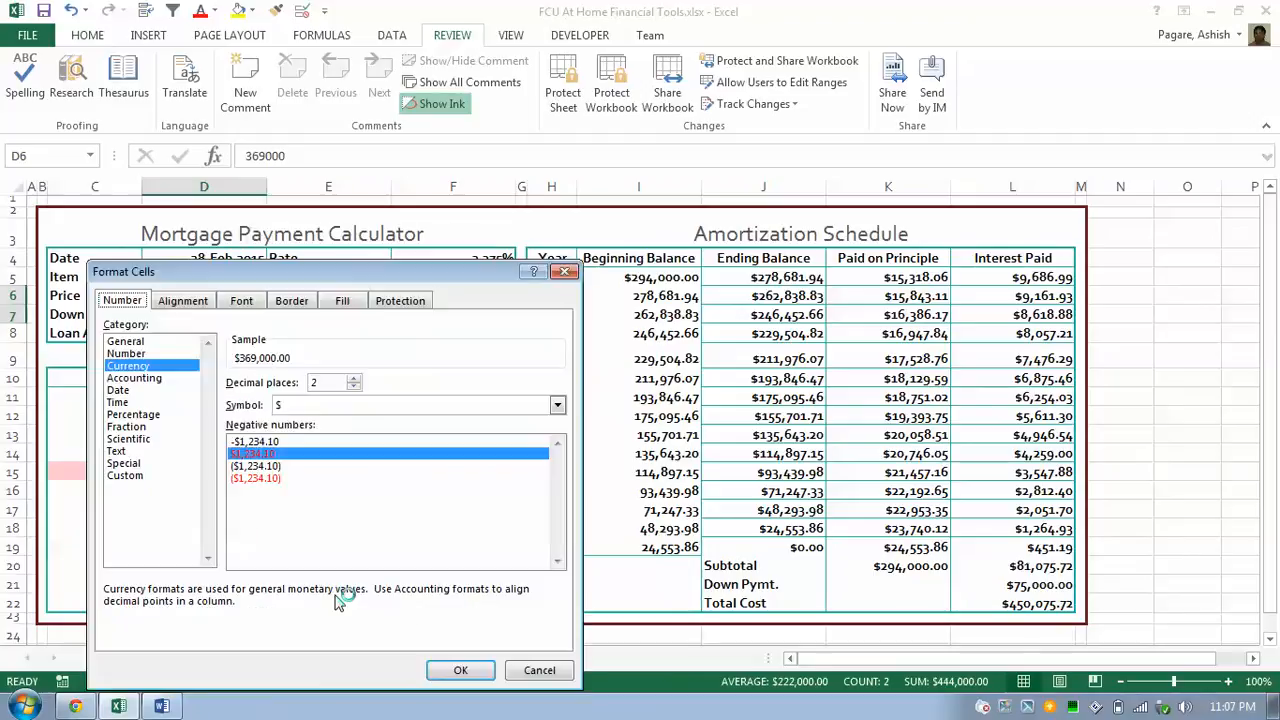
left_click(397, 310)
left_click(398, 303)
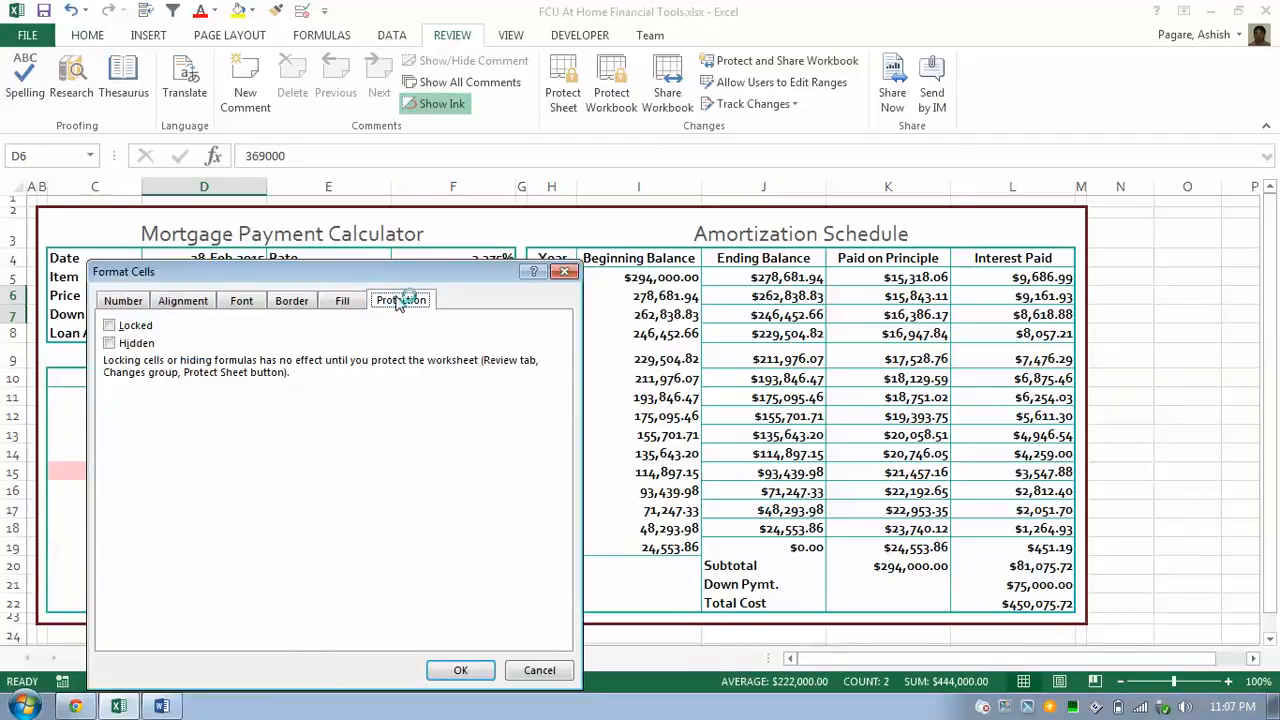
left_click(150, 330)
left_click_drag(310, 274, 763, 278)
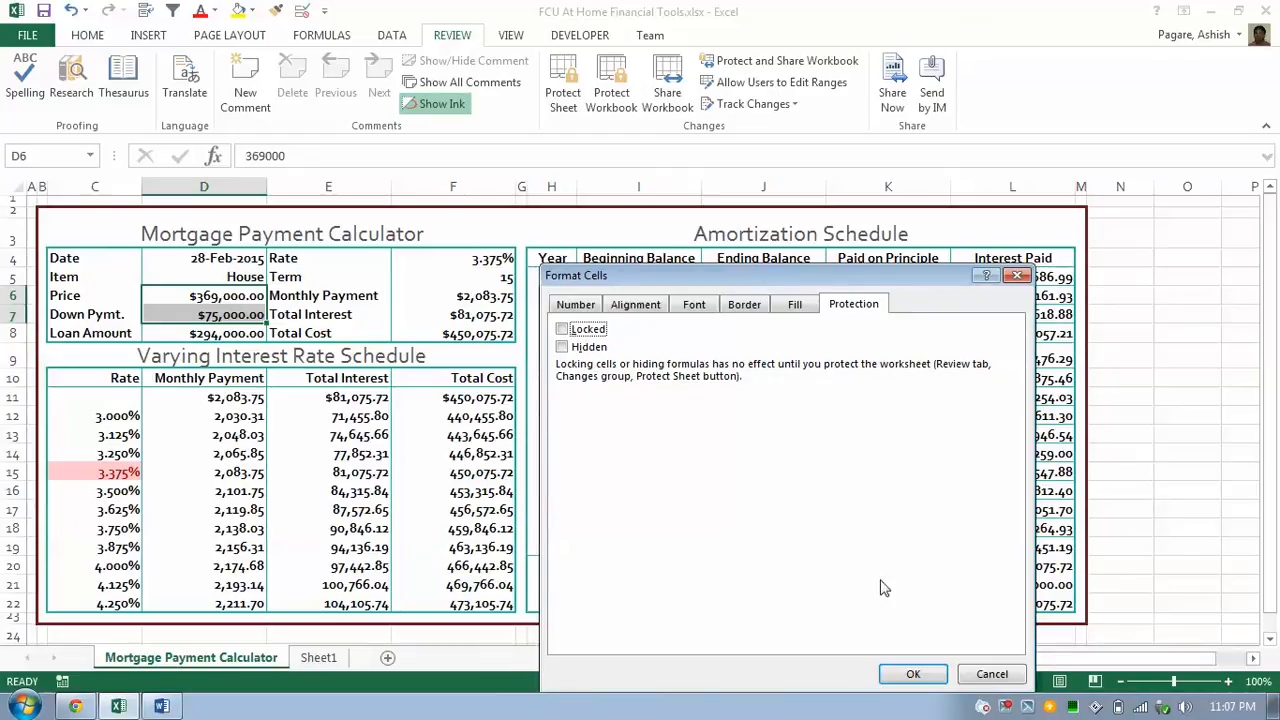
left_click(906, 676)
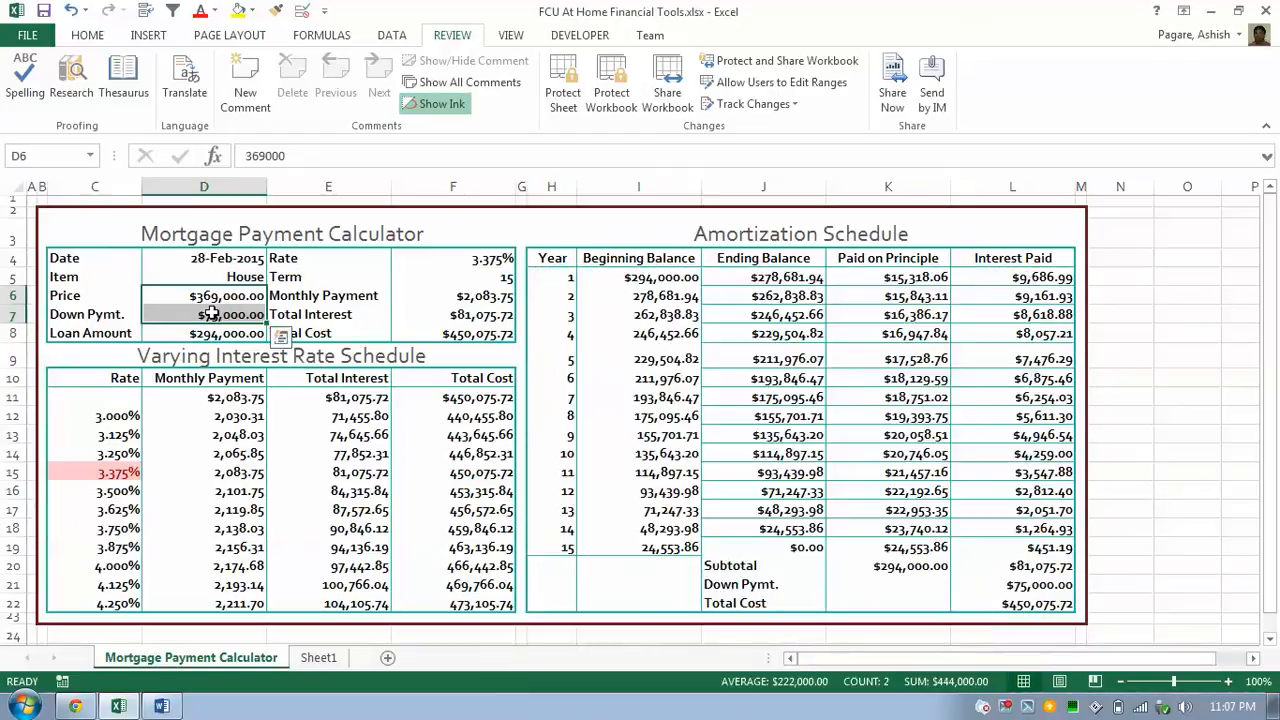
Confirm the Monthly Payment cell F6 stays locked, then reselect the Price and Down Pymt. cells.
left_click(413, 296)
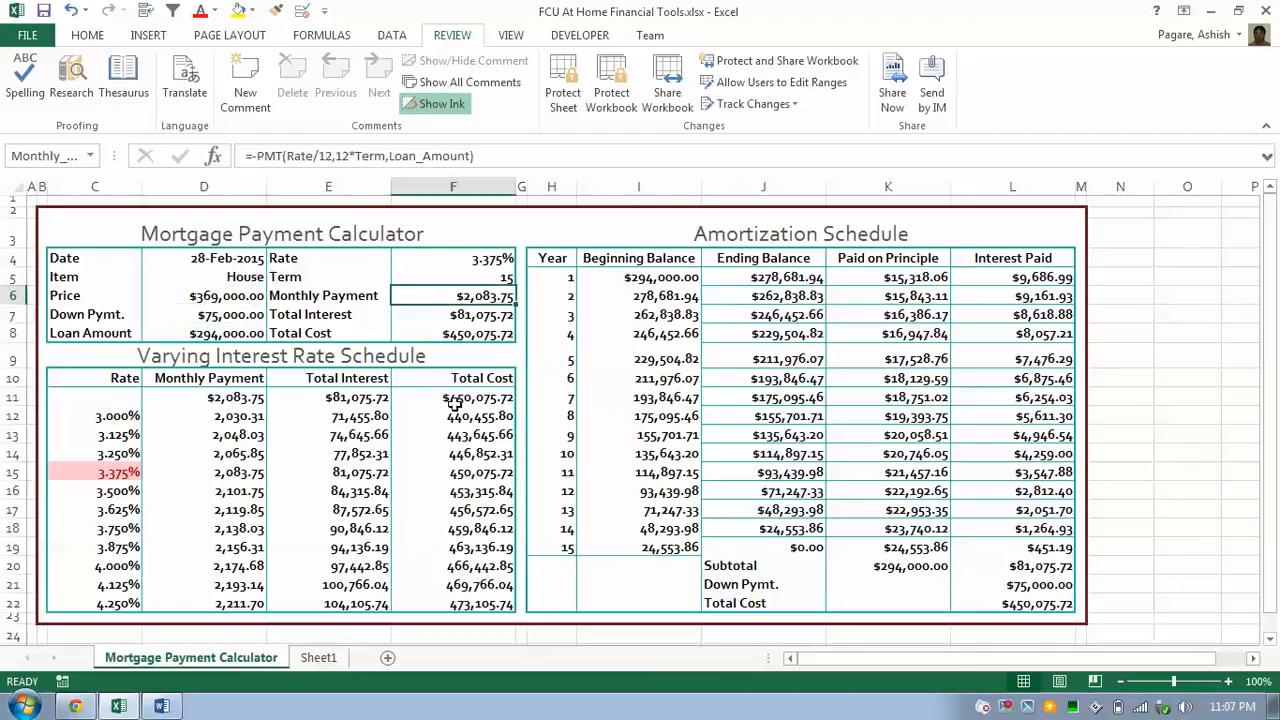
right_click(456, 296)
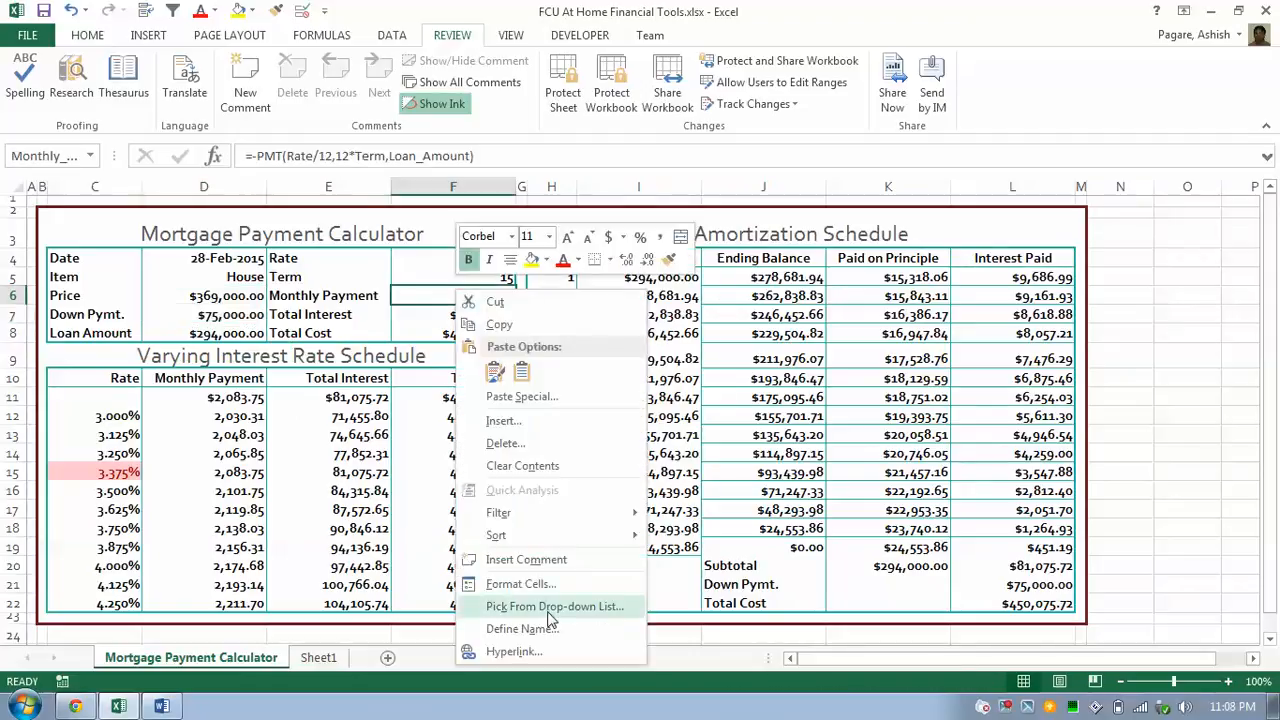
left_click(540, 583)
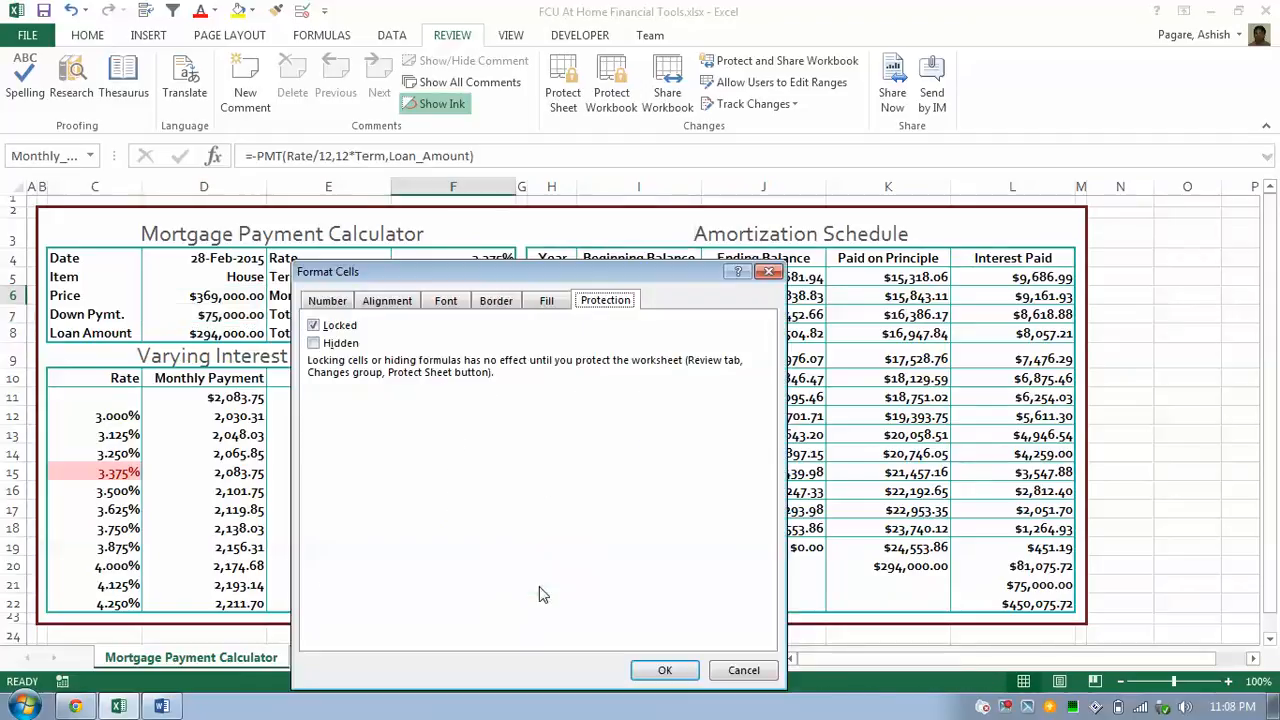
left_click(740, 670)
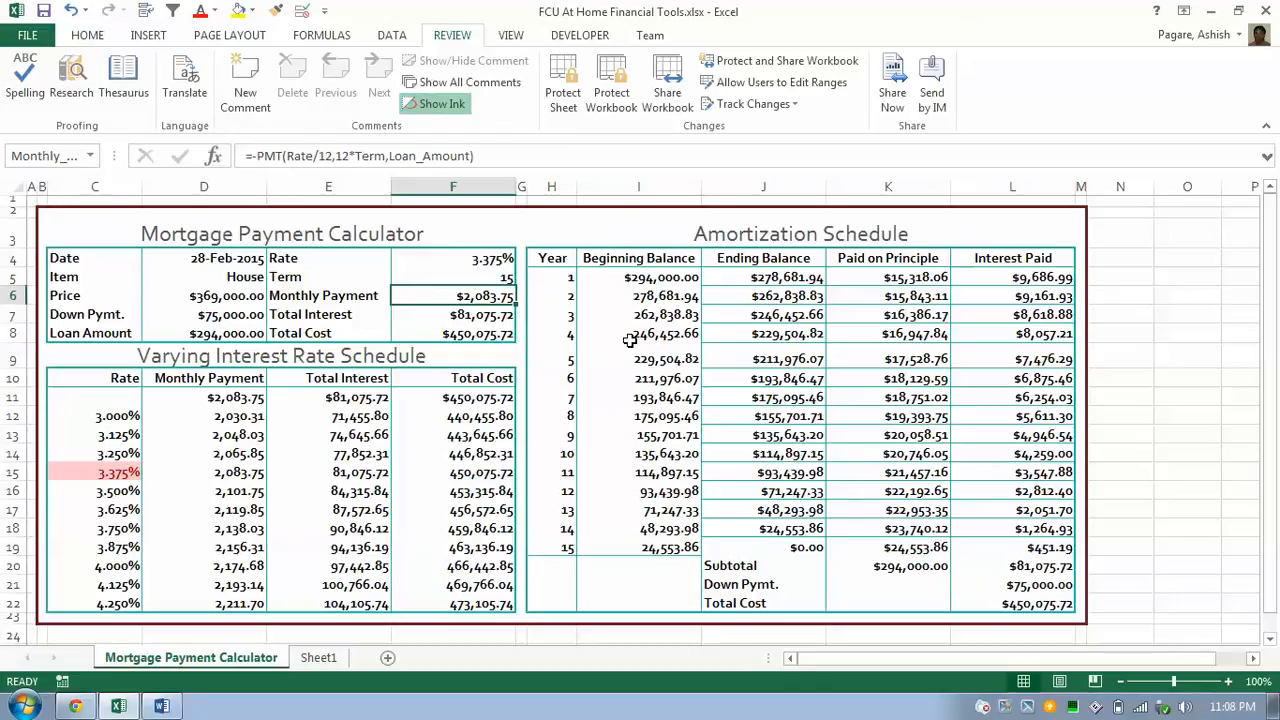
left_click(242, 301)
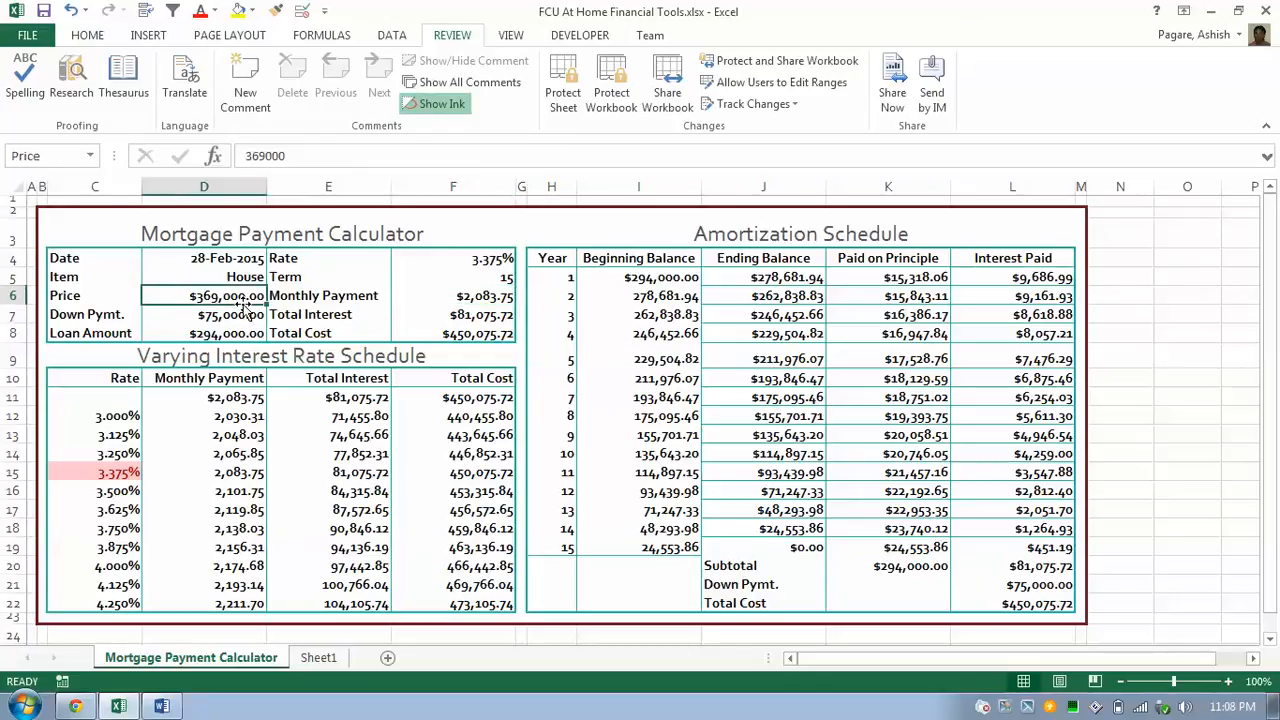
left_click(240, 315)
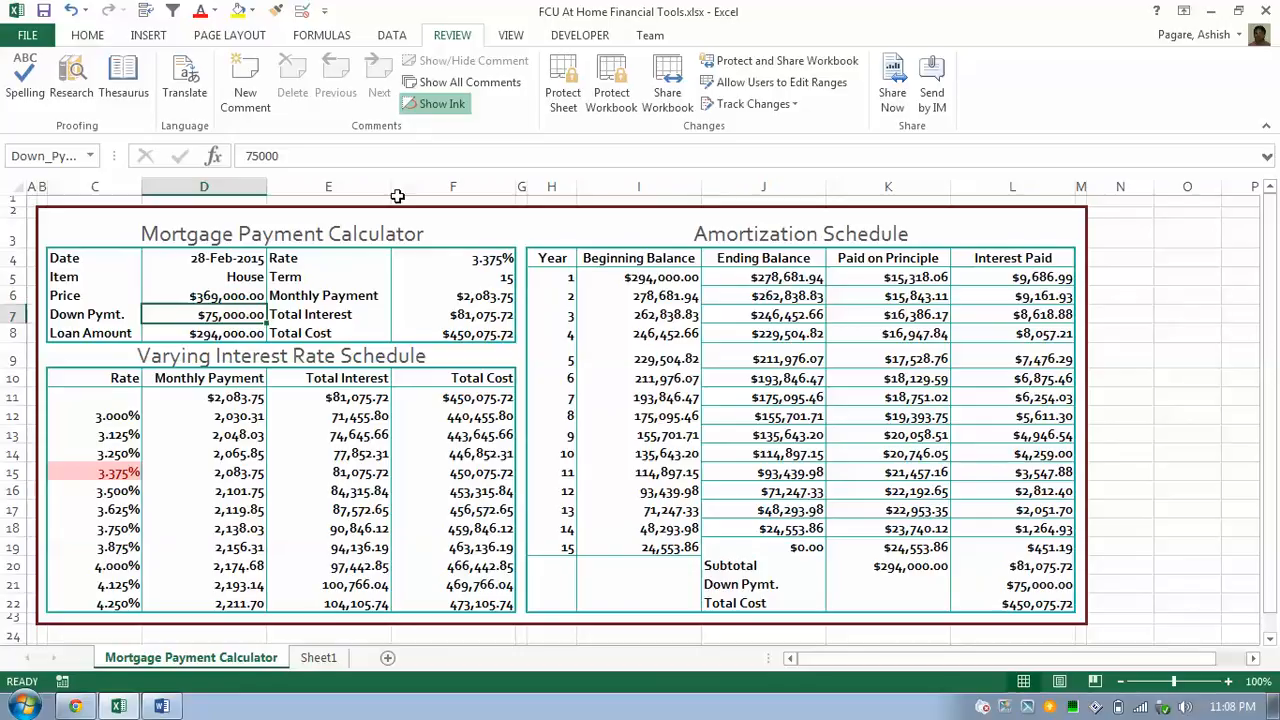
left_click(582, 90)
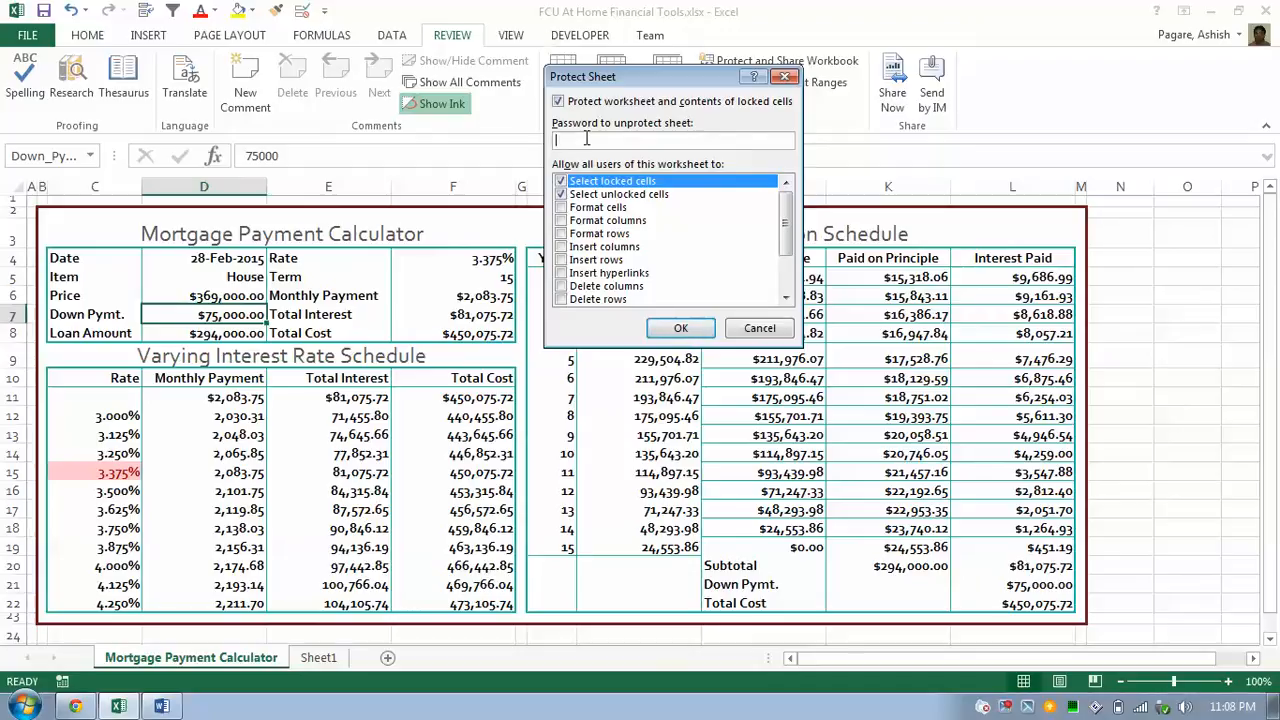
left_click(667, 333)
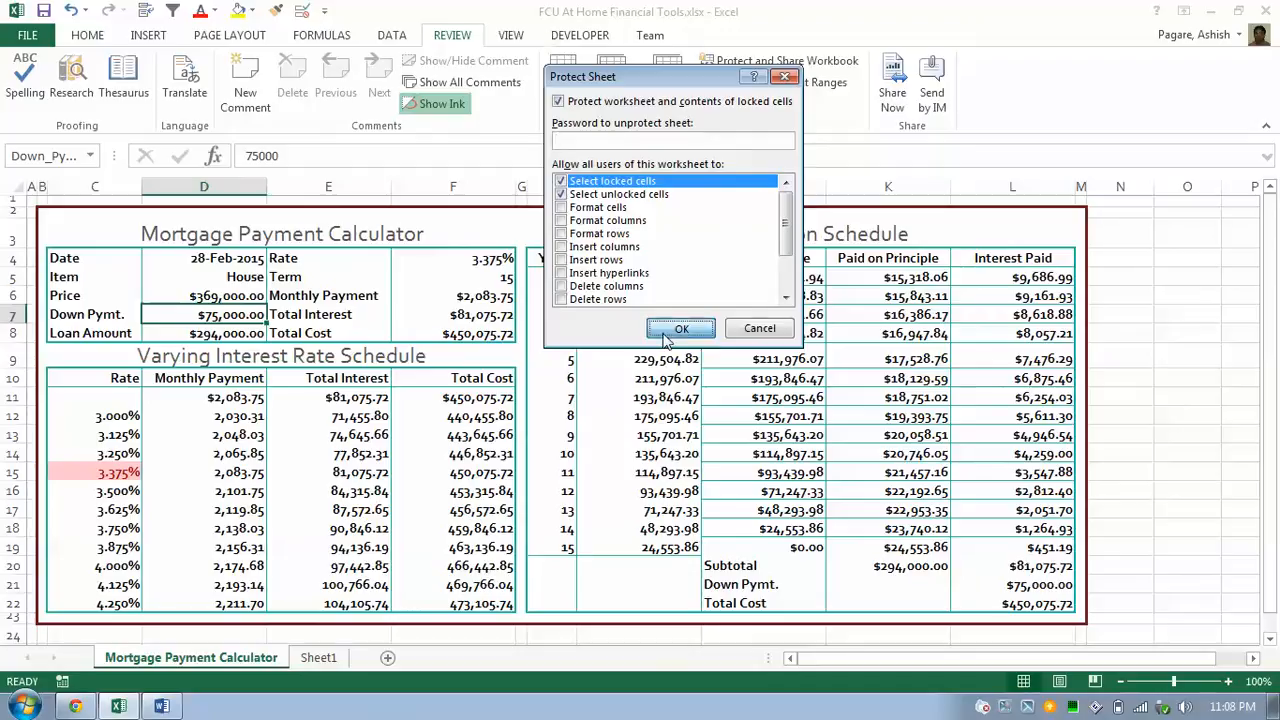
left_click(478, 293)
left_click(656, 298)
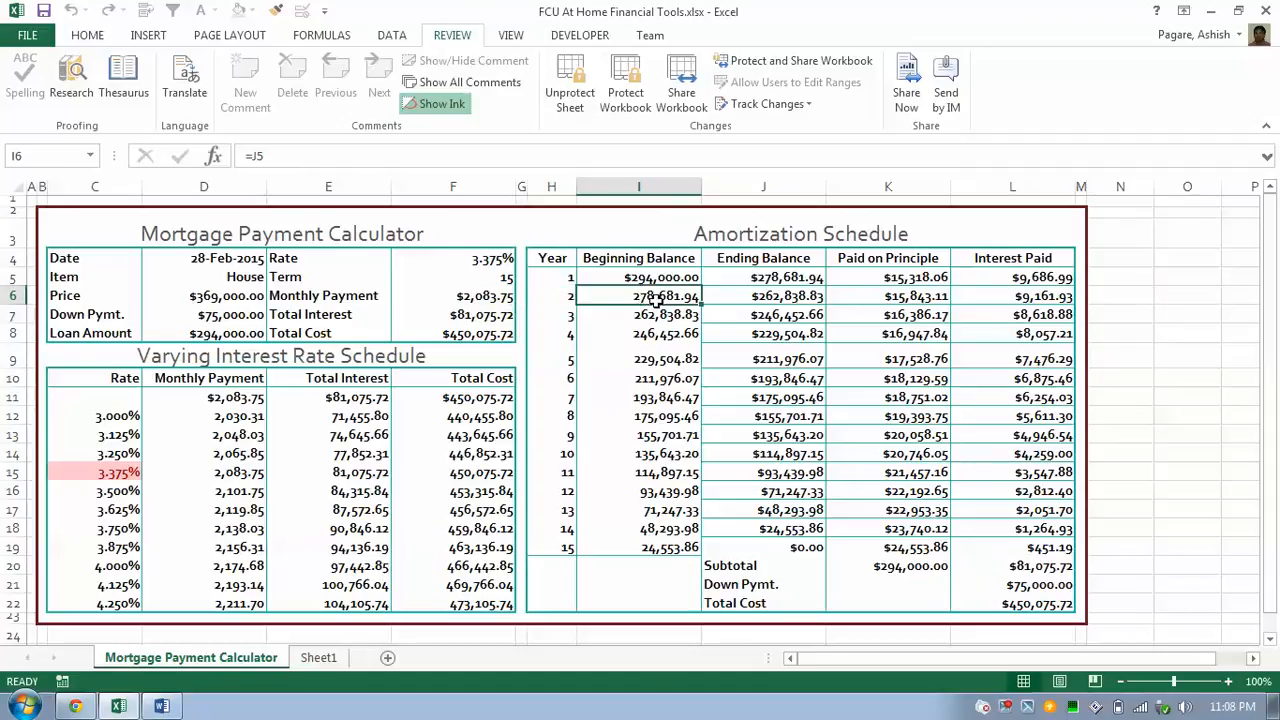
Confirm a locked schedule cell rejects edits, then enter 450000 as the Price.
double_click(656, 298)
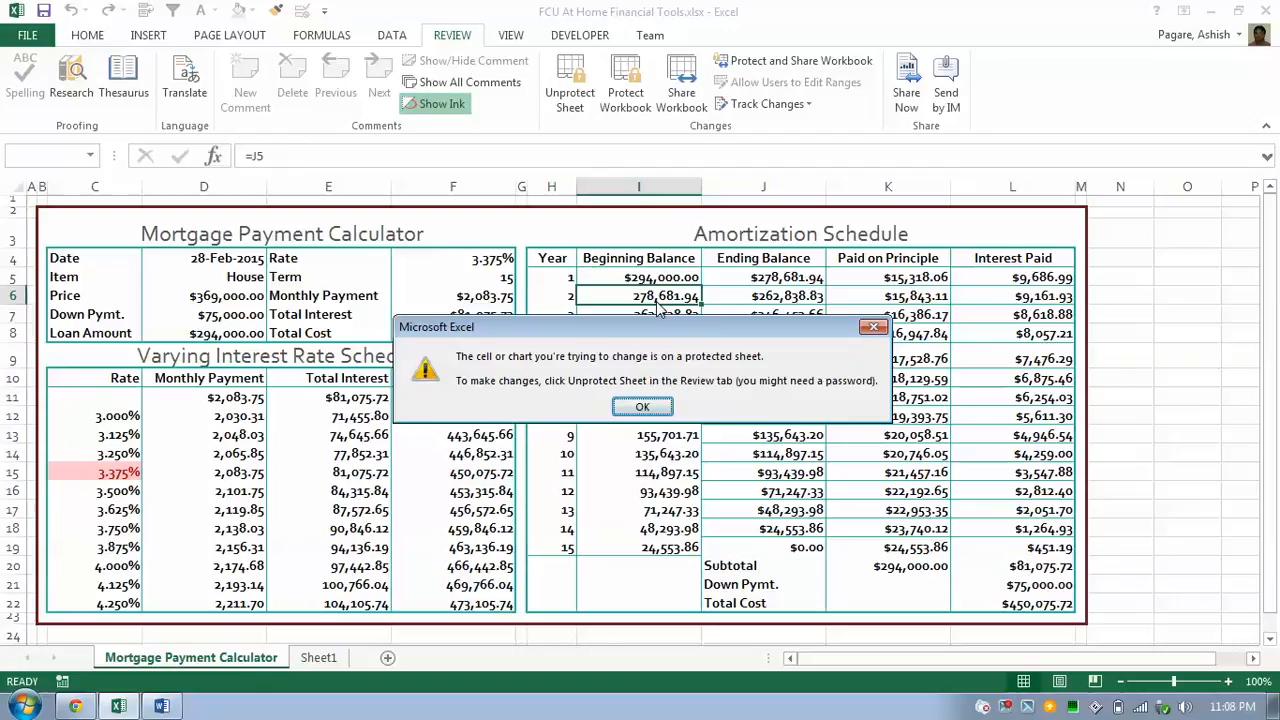
key("Return")
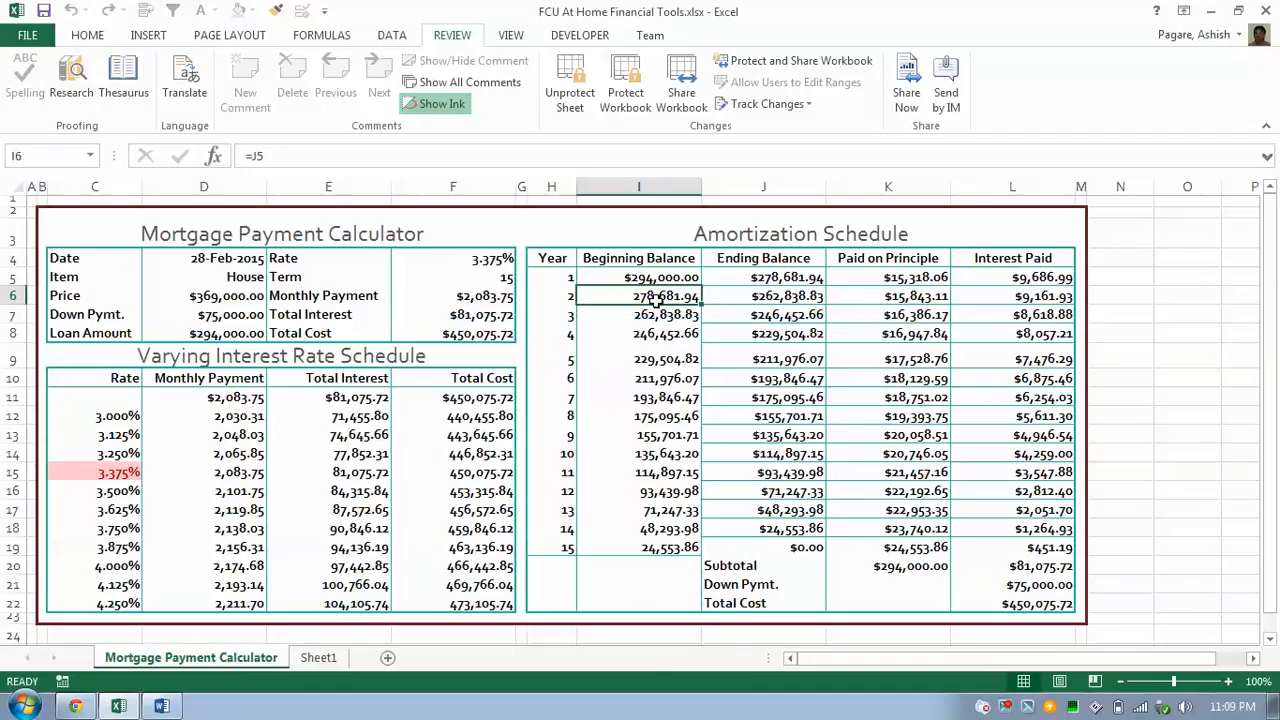
left_click(222, 298)
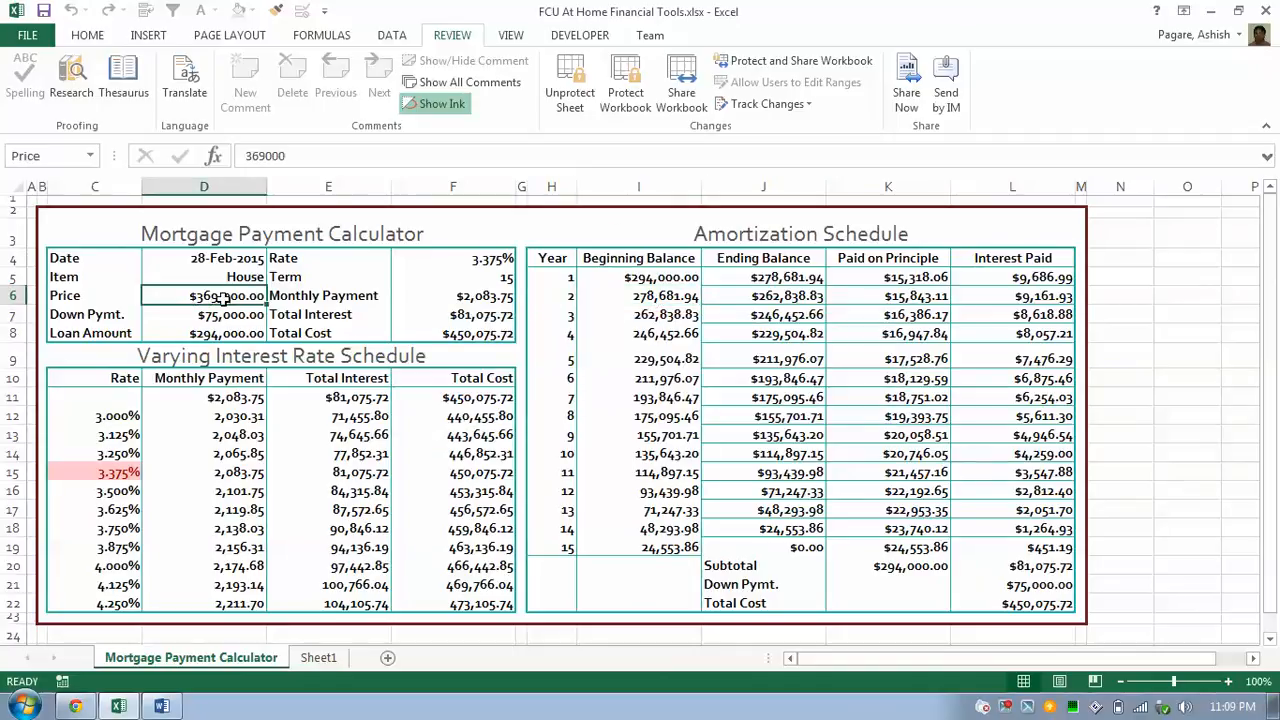
type("46")
key("BackSpace")
type("5")
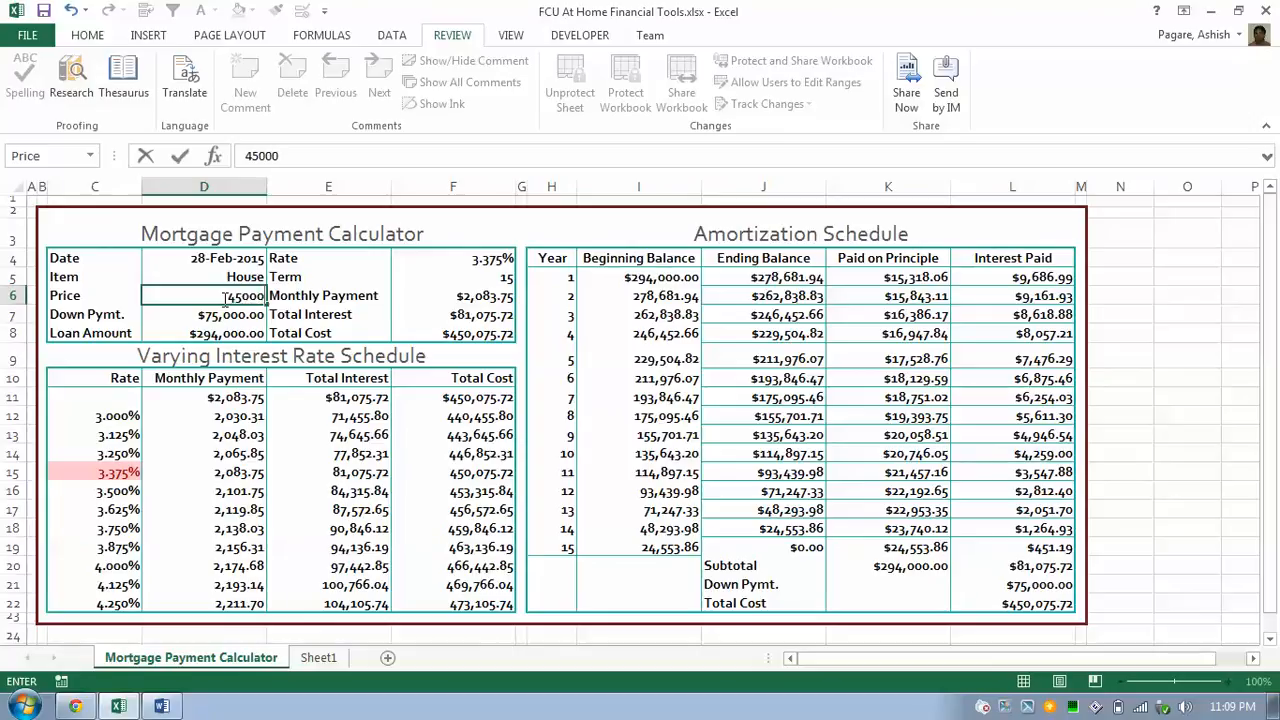
type("0000")
key("Return")
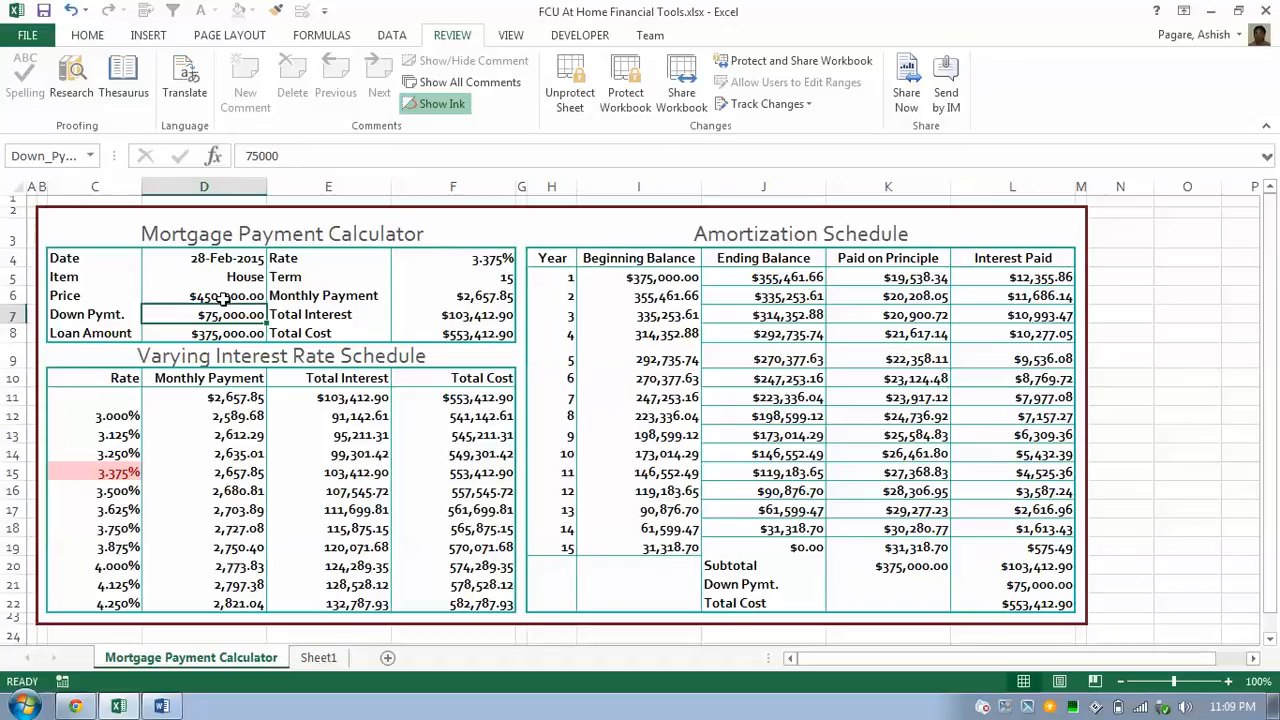
Toggle the formula view on and off, then select the Monthly Payment through Total Cost results.
key("ctrl+grave")
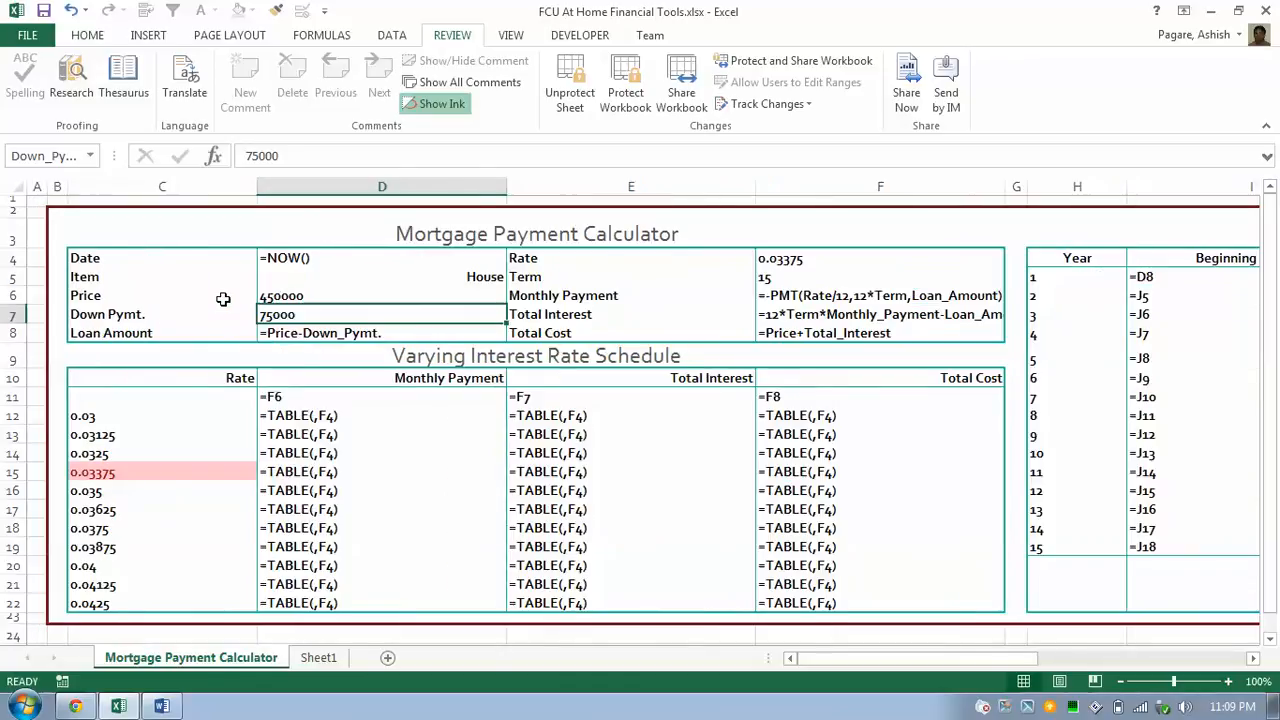
key("ctrl+grave")
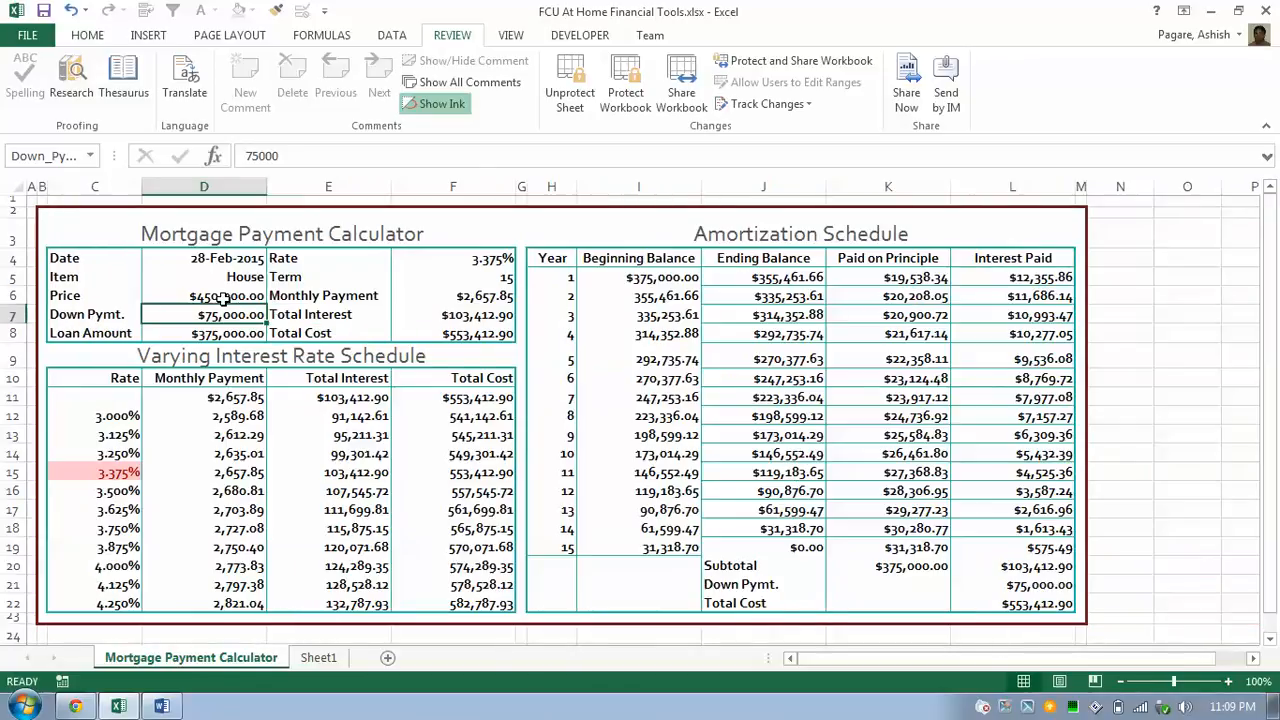
left_click(222, 297)
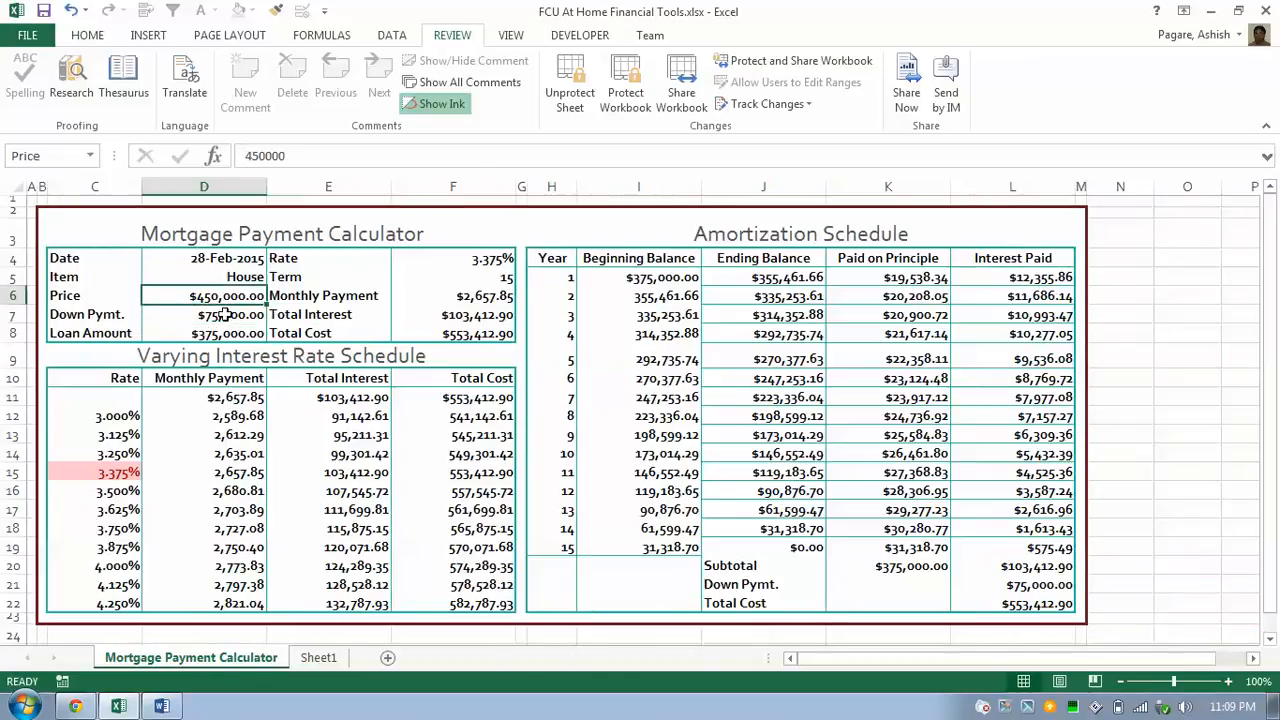
left_click(227, 314)
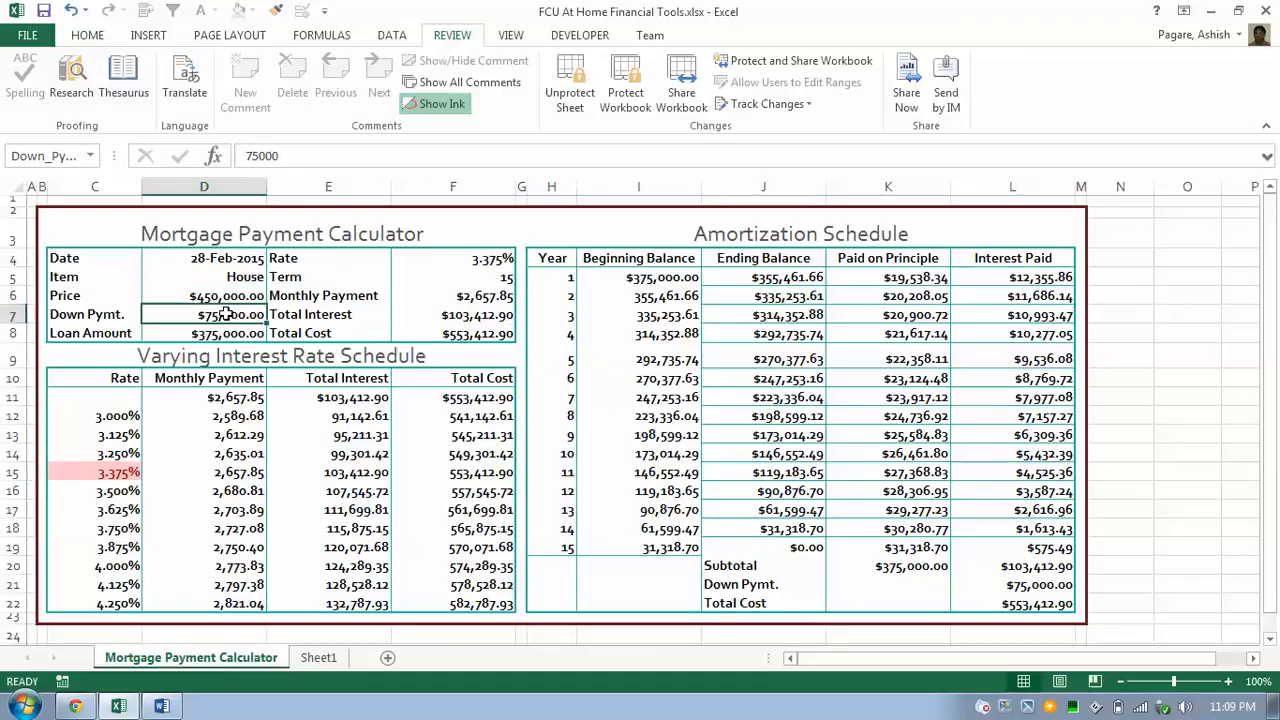
key("Down")
key("Right")
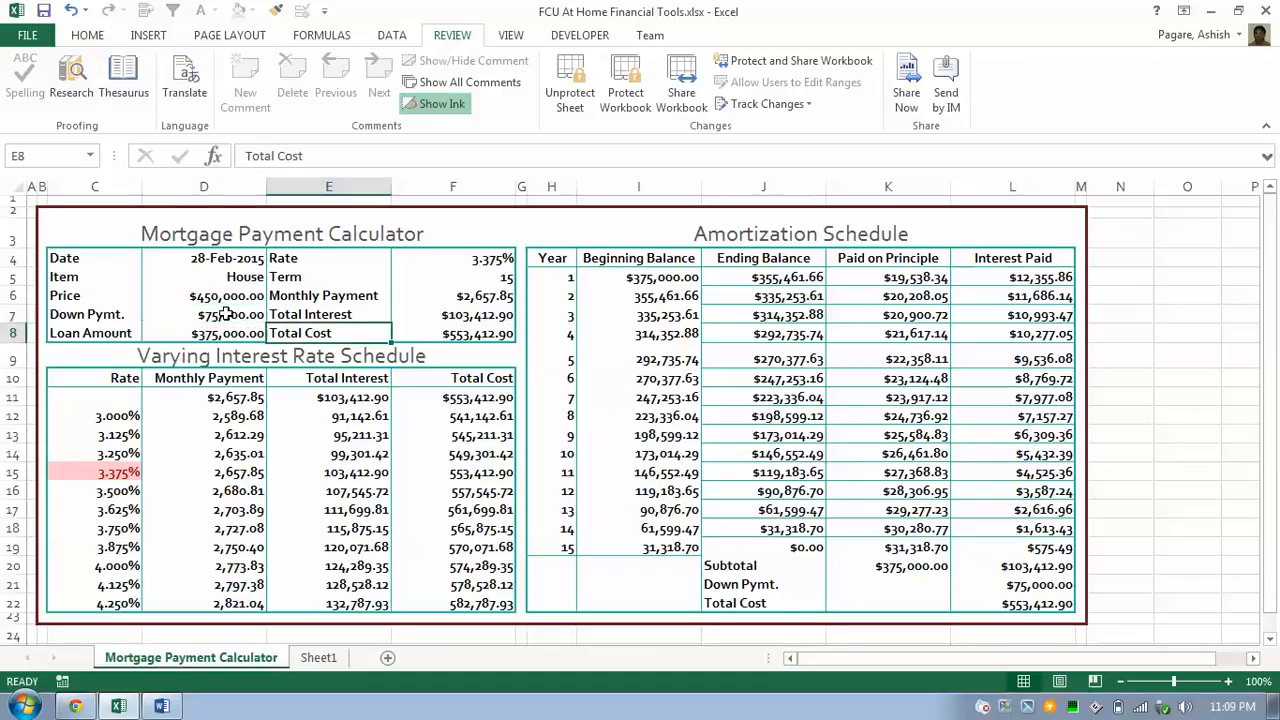
key("Up")
key("Up")
key("shift+Right")
key("shift+Down")
key("shift+Down")
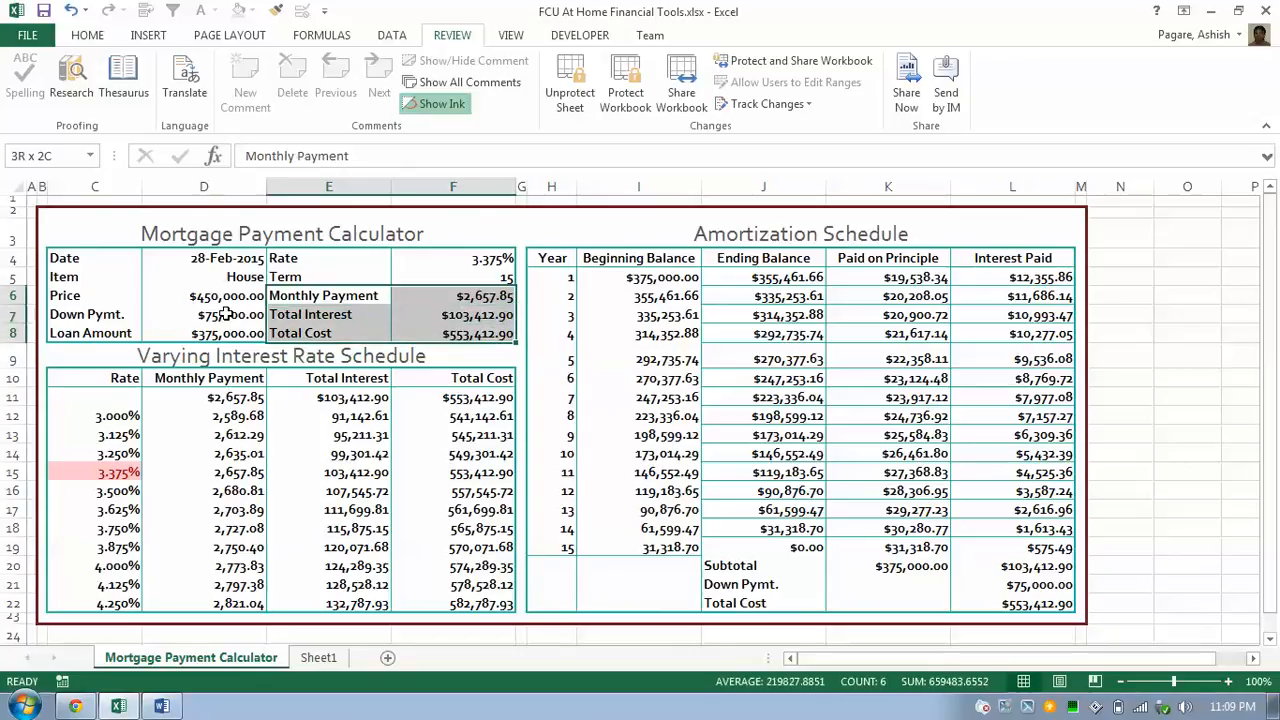
Select the amortization schedule from year 1 to year 15, then undo the Price back to $369,000.
key("Right")
key("Right")
key("Right")
key("Right")
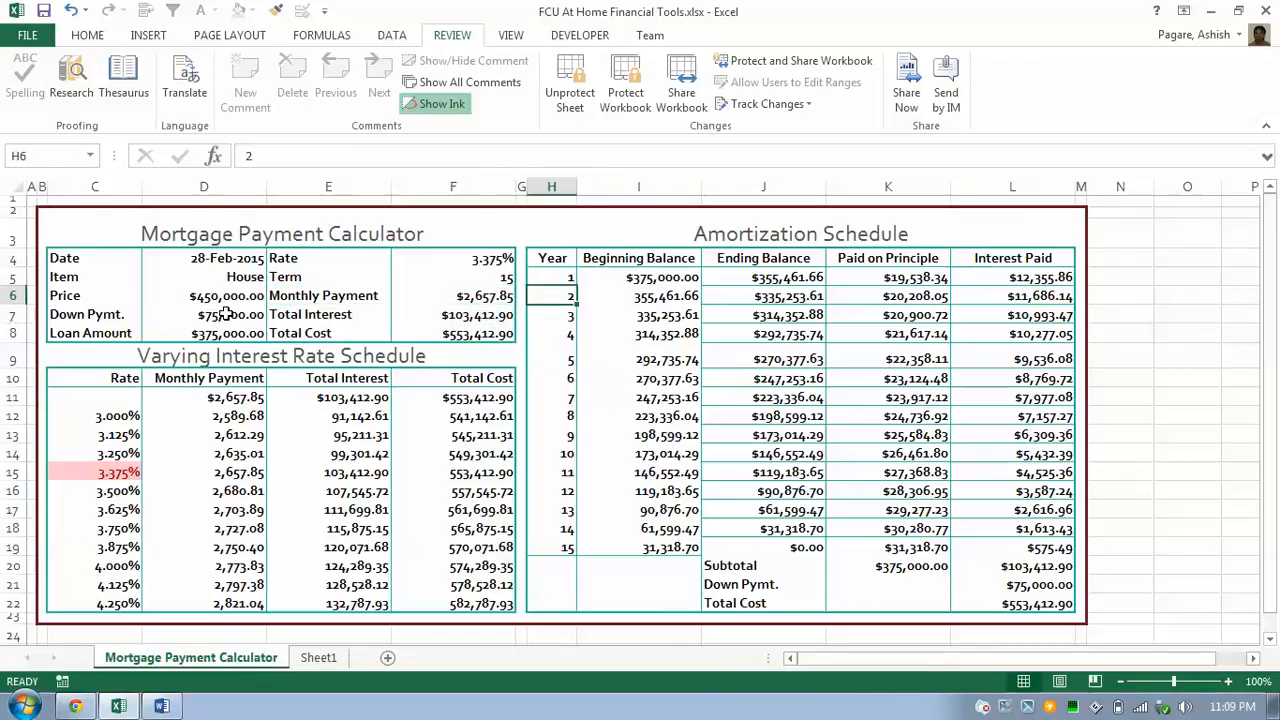
key("Right")
key("Up")
key("Left")
key("shift+Right")
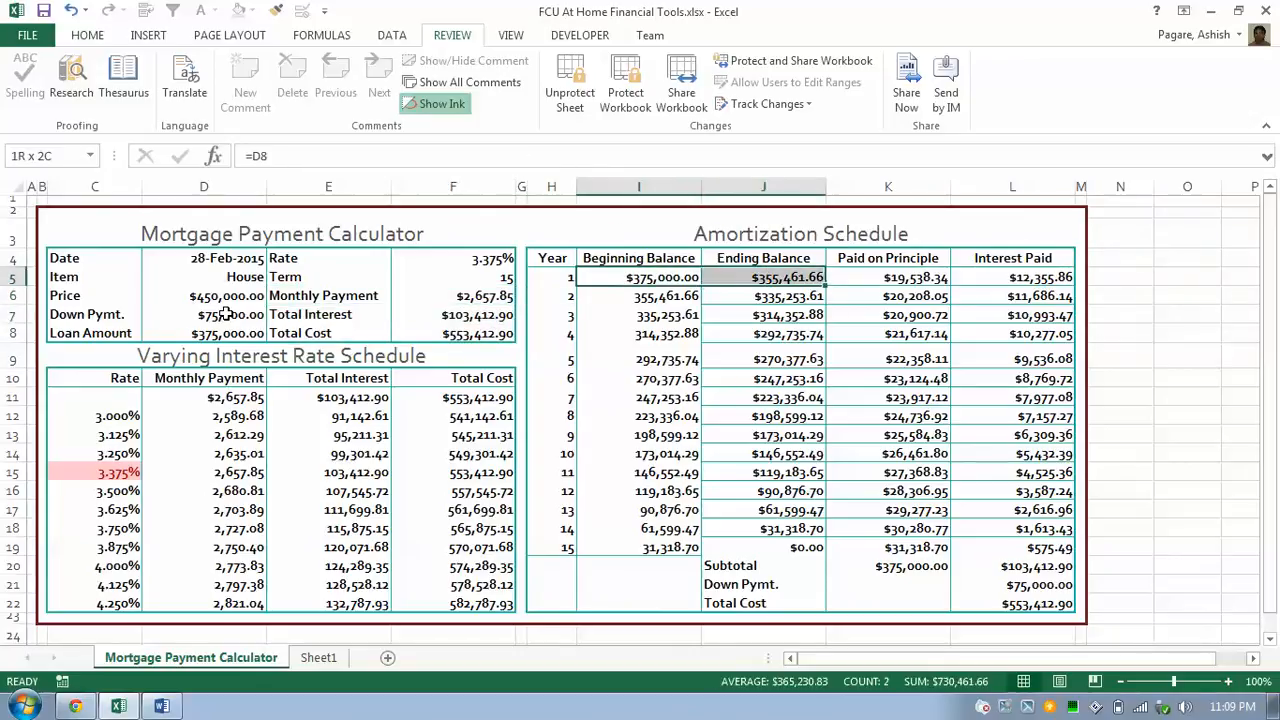
key("shift+Down")
key("shift+Right")
key("shift+Right")
key("shift+Down")
key("shift+Down")
key("shift+Down")
key("shift+Down")
key("shift+Down")
key("shift+Down")
key("shift+Down")
key("shift+Down")
key("shift+Down")
key("shift+Down")
key("shift+Down")
key("shift+Down")
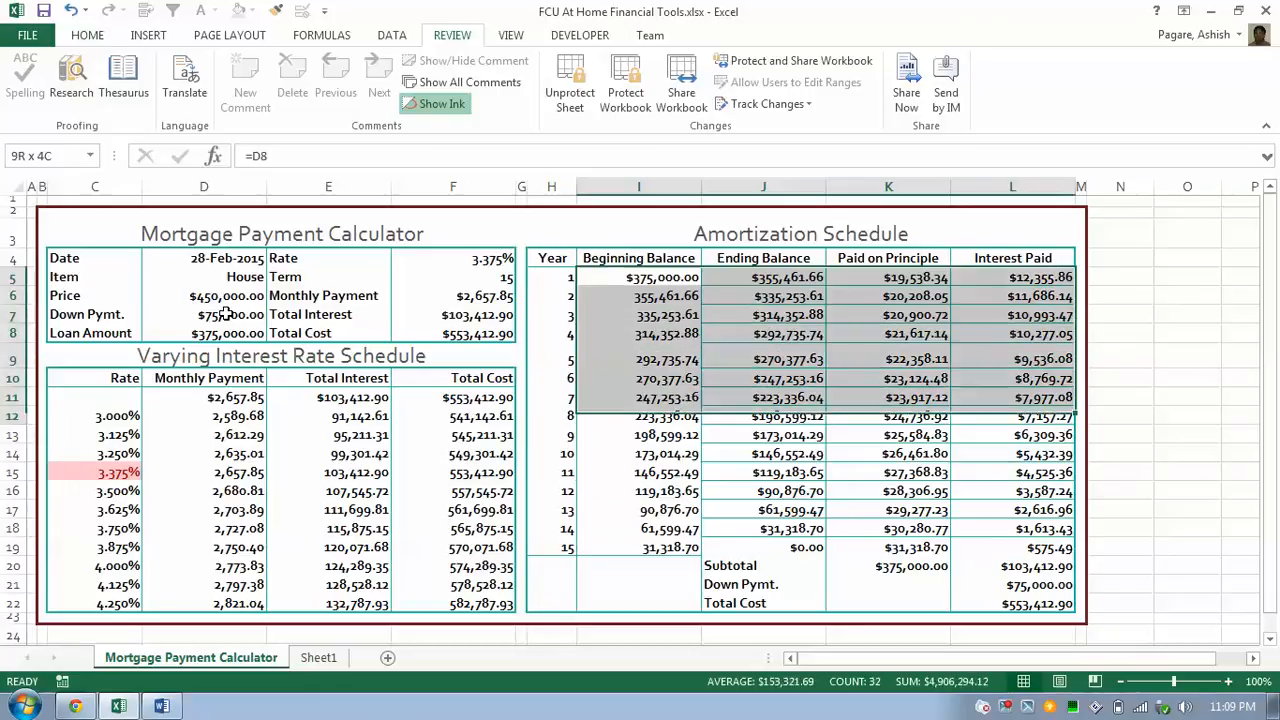
key("shift+Down")
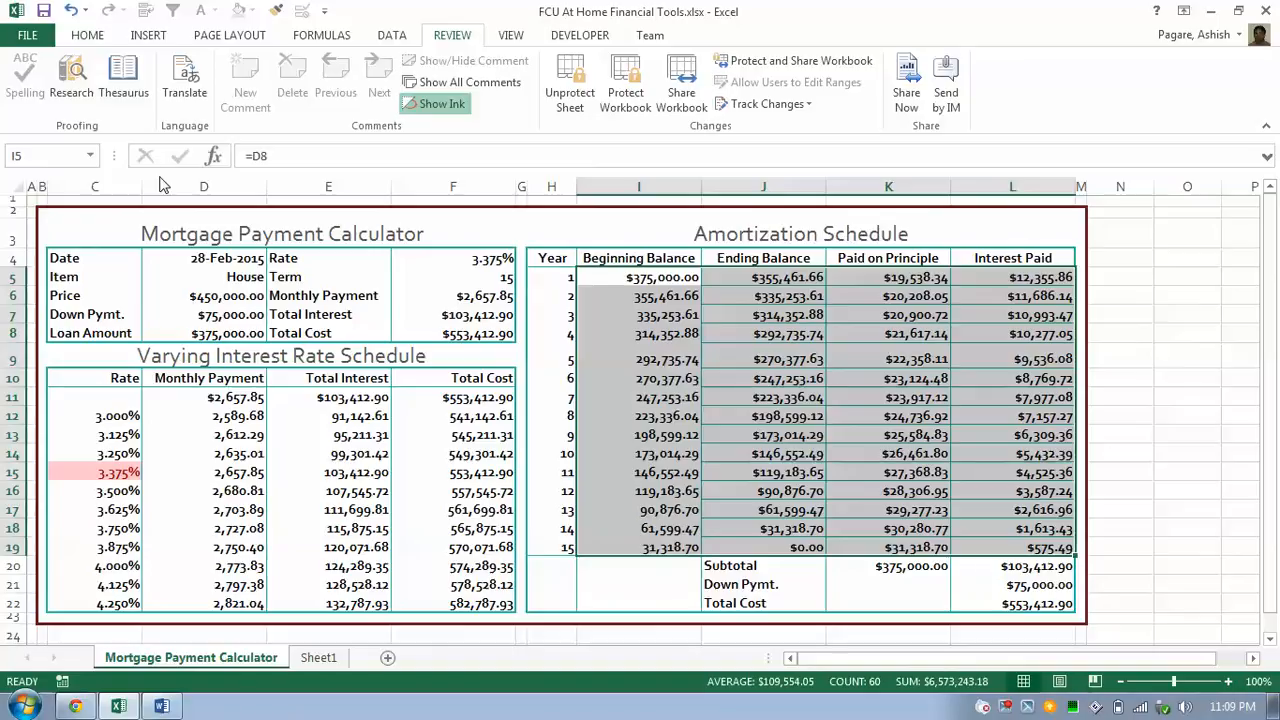
left_click(70, 10)
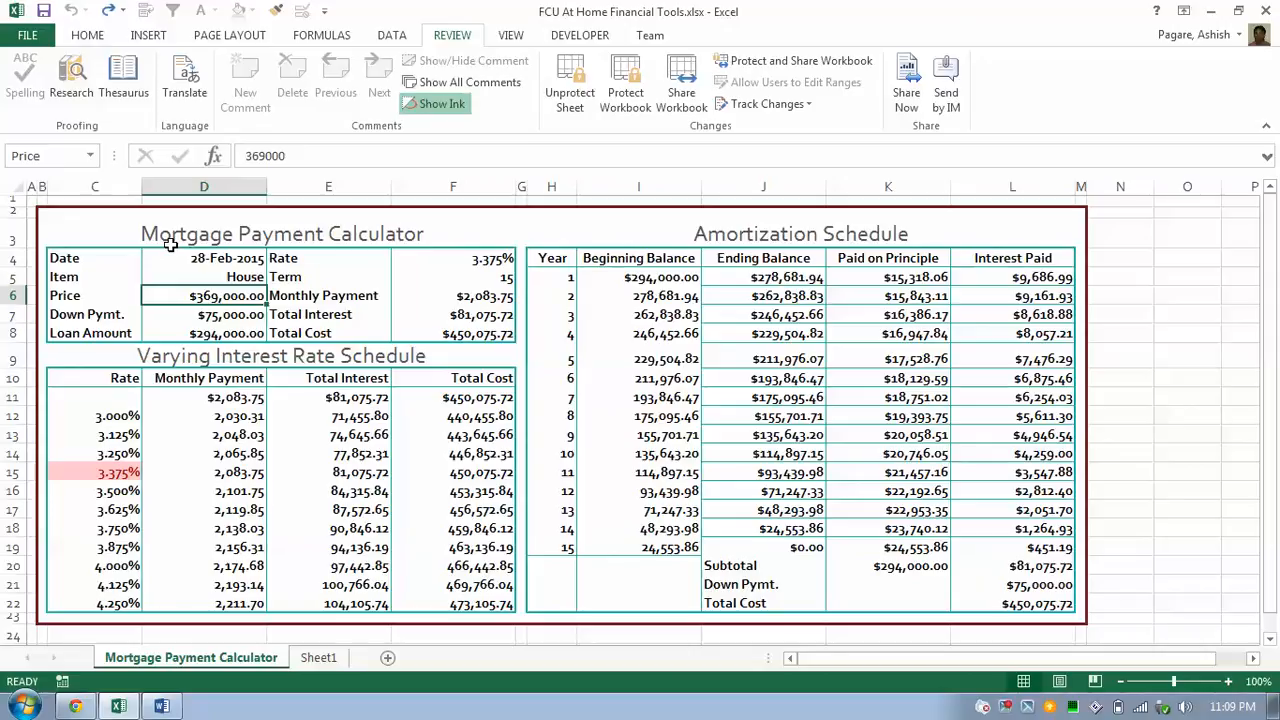
left_click(90, 36)
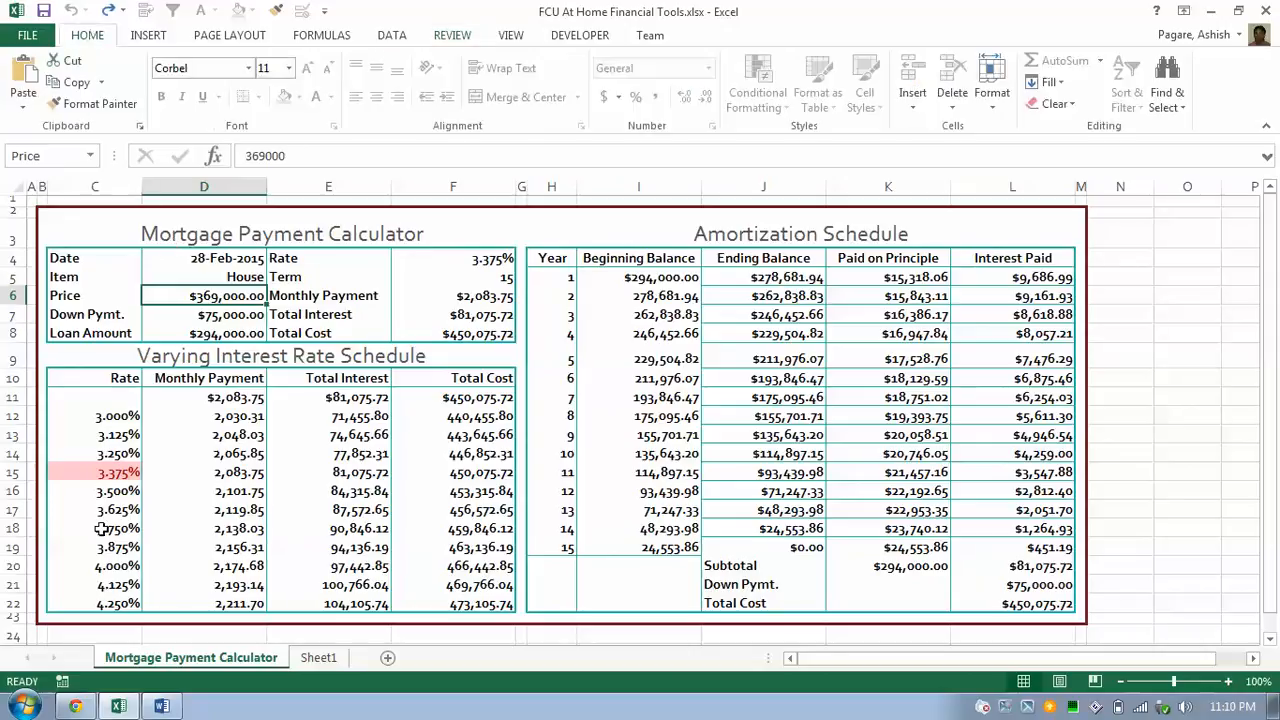
right_click(190, 660)
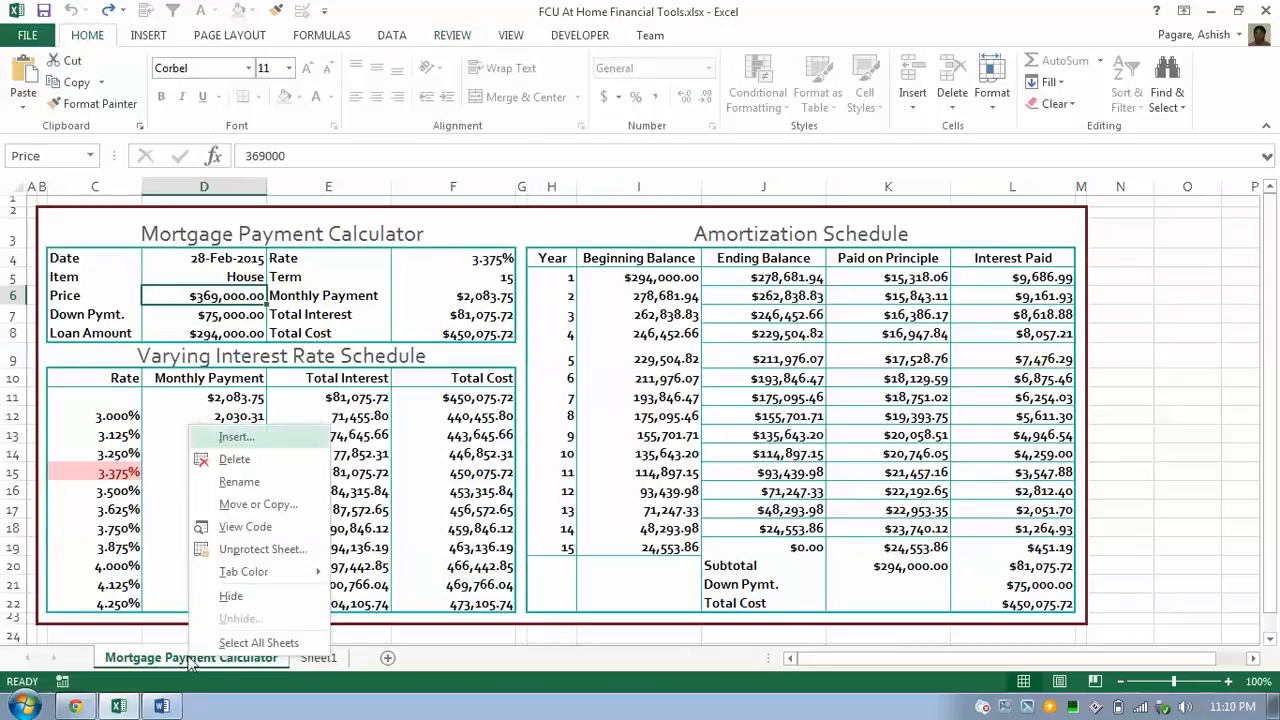
left_click(244, 597)
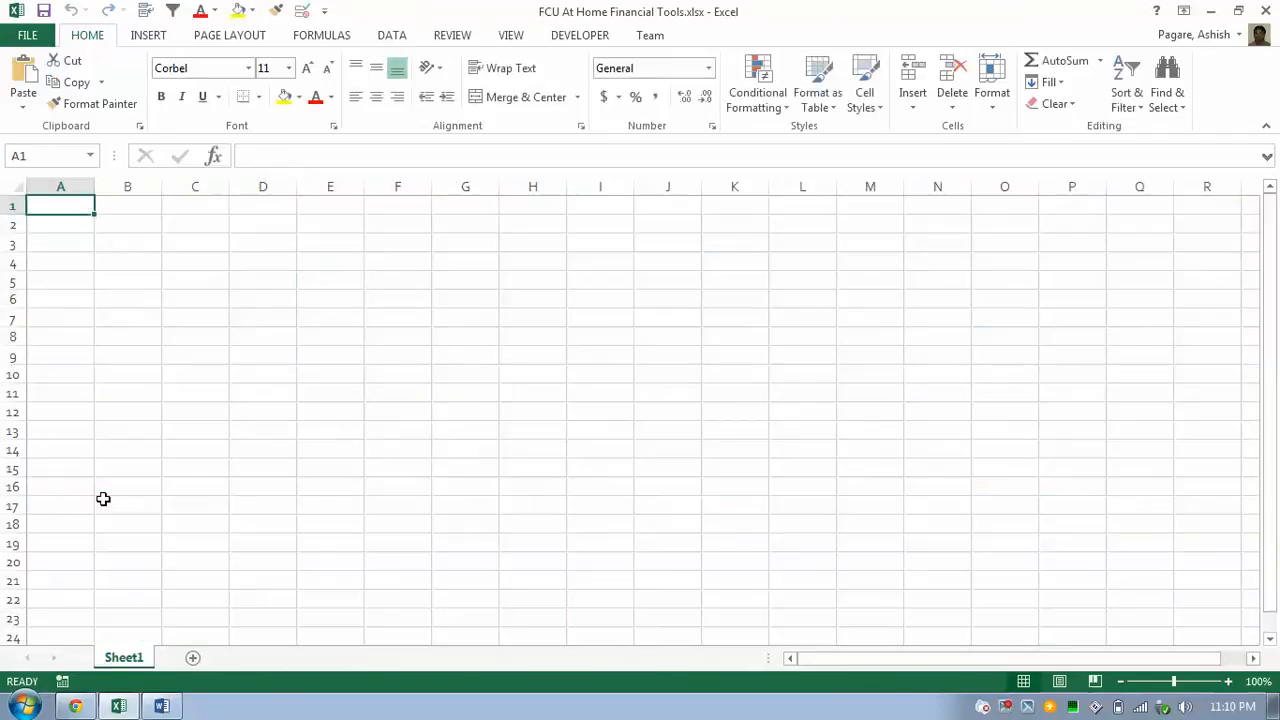
right_click(125, 660)
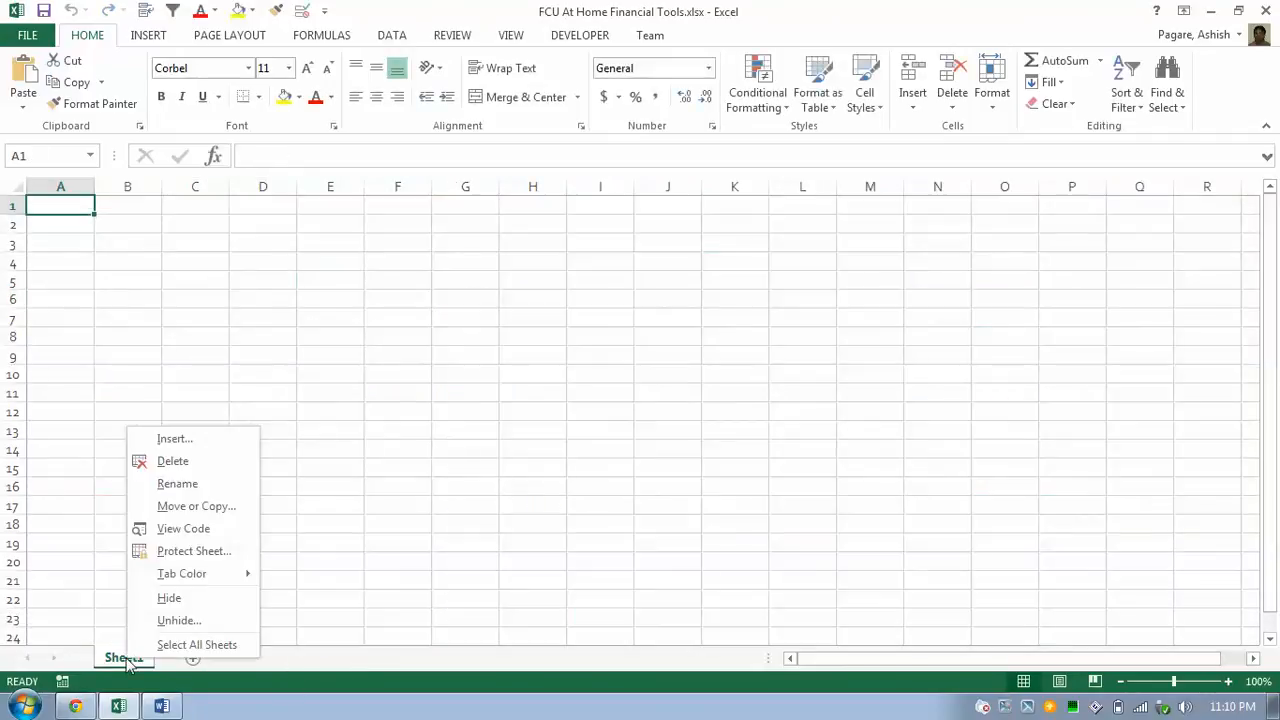
left_click(180, 622)
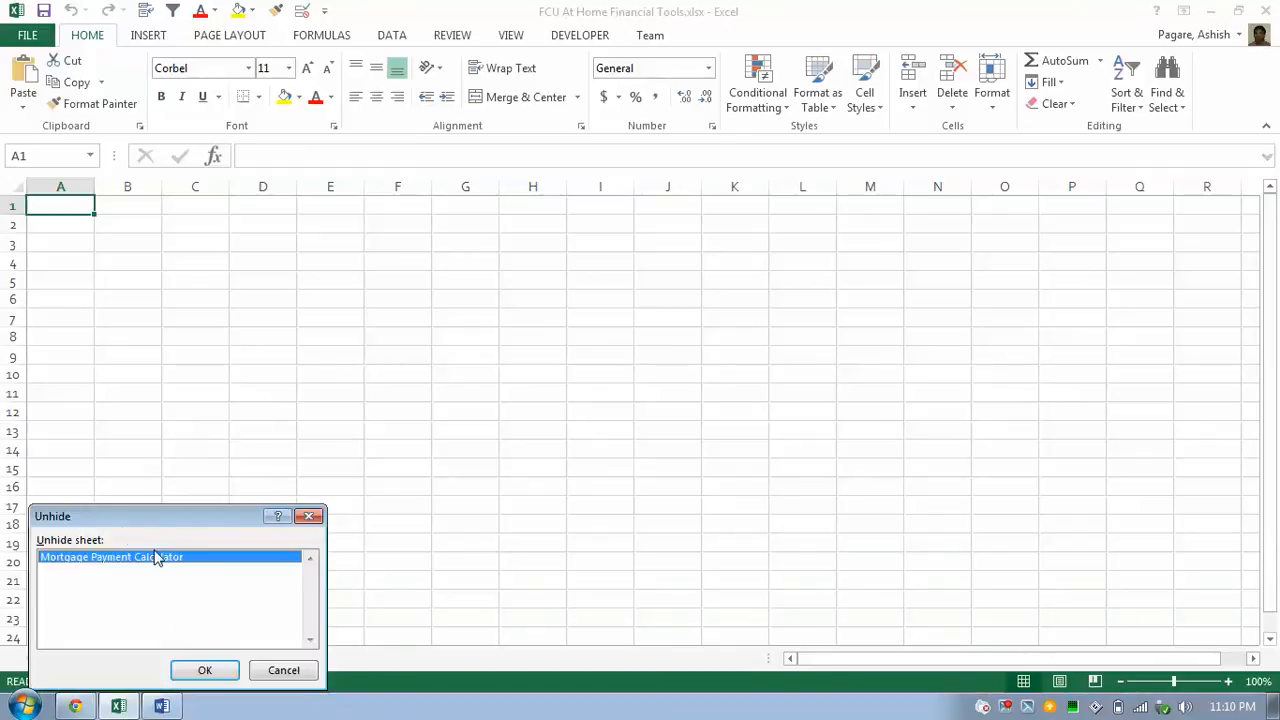
left_click(205, 671)
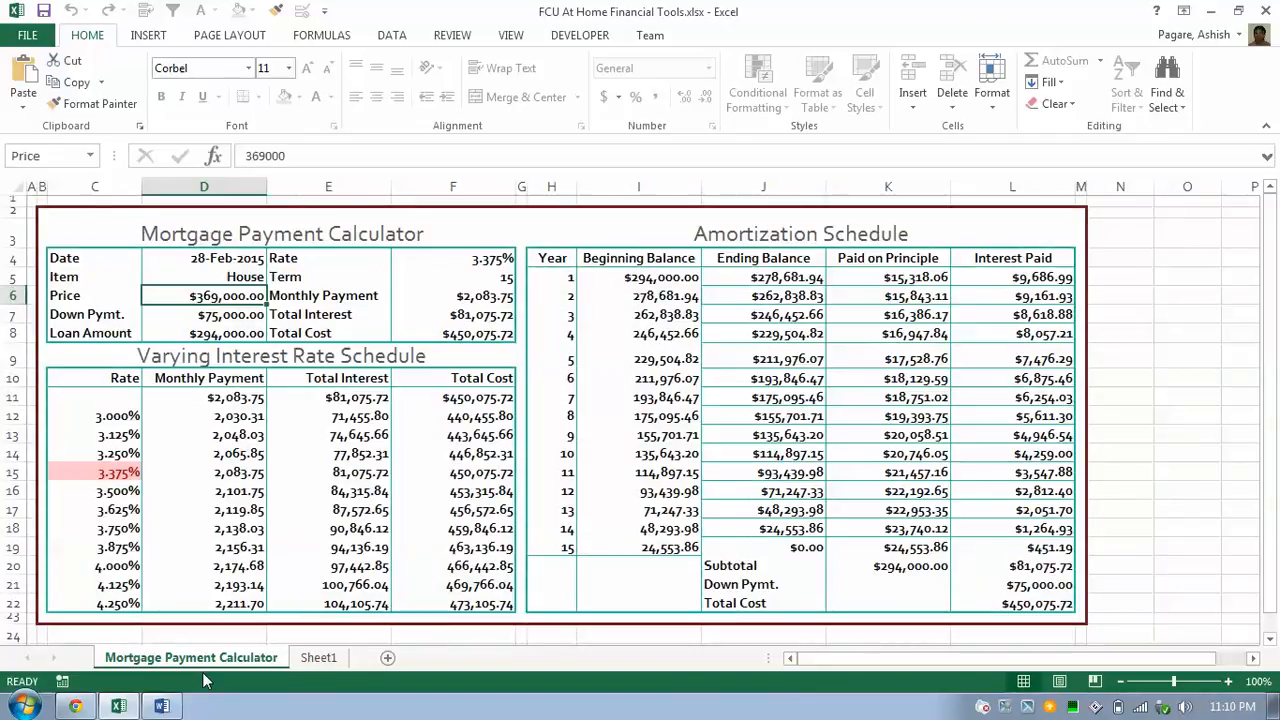
key("alt+Tab")
key("alt+Tab")
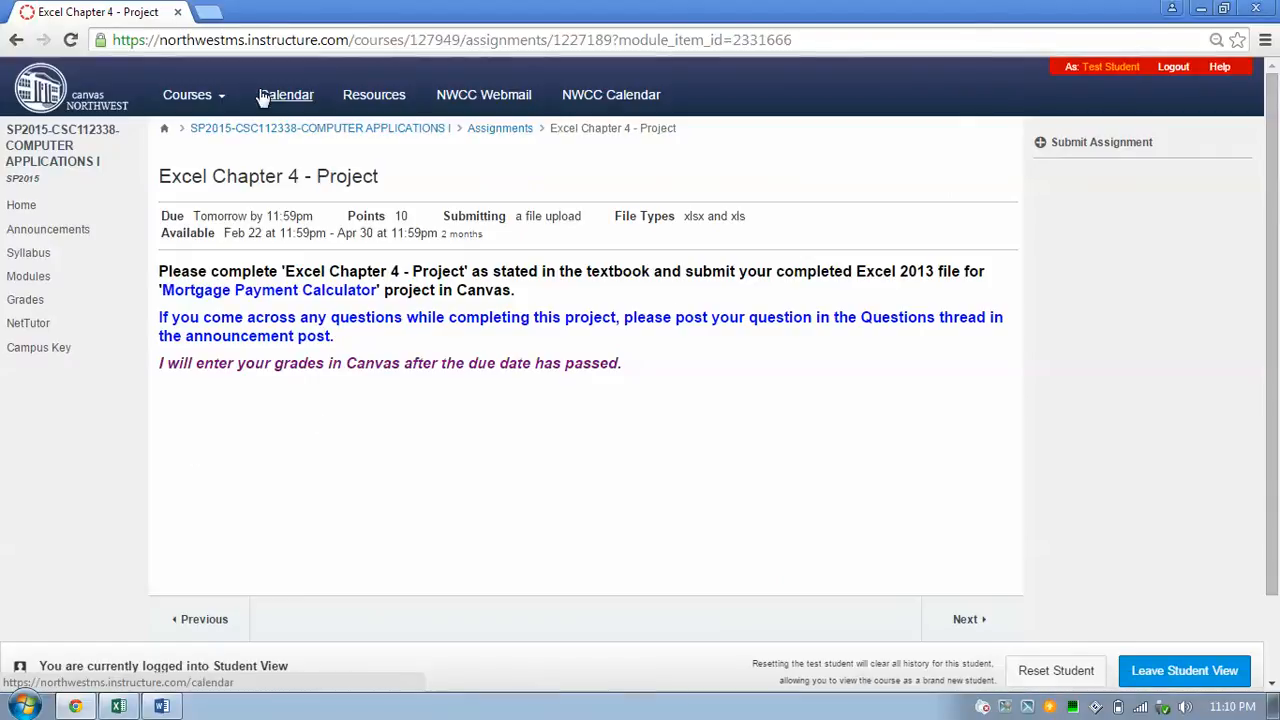
Start the assignment submission, then abandon it for the COMPUTER APPLICATIONS I course home page.
left_click(1117, 147)
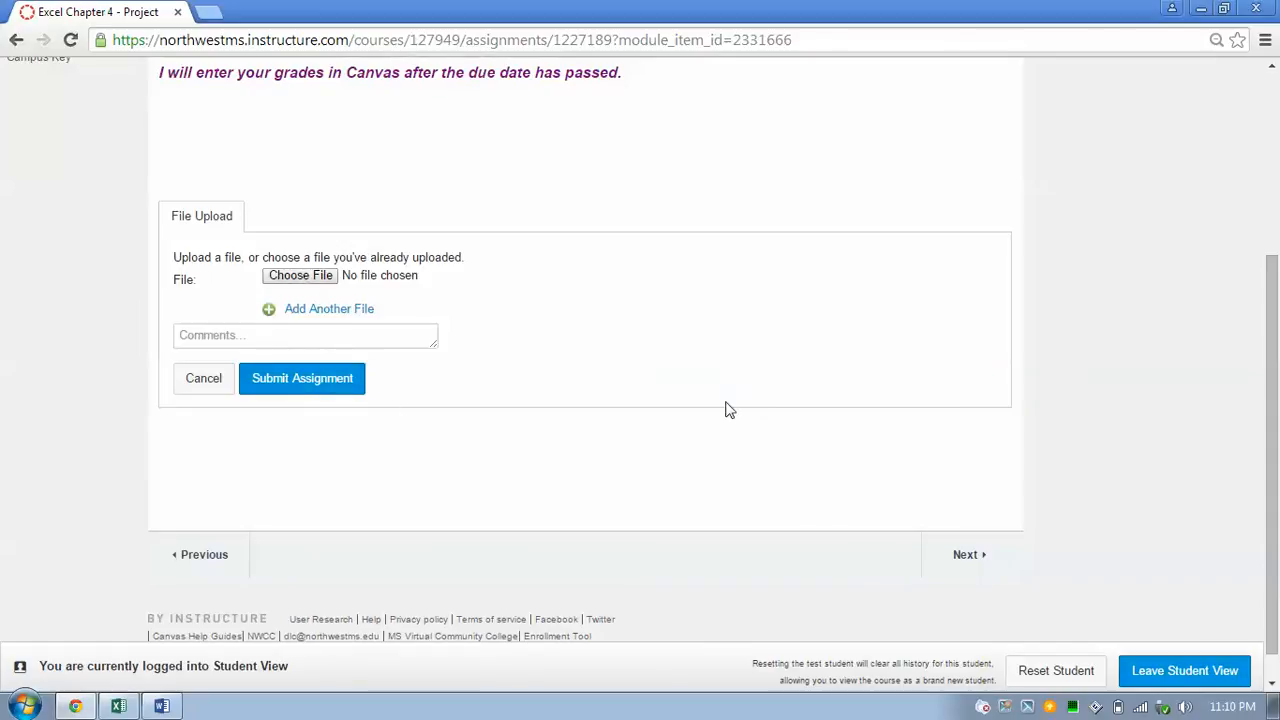
scroll(1278, 185, "up", 3)
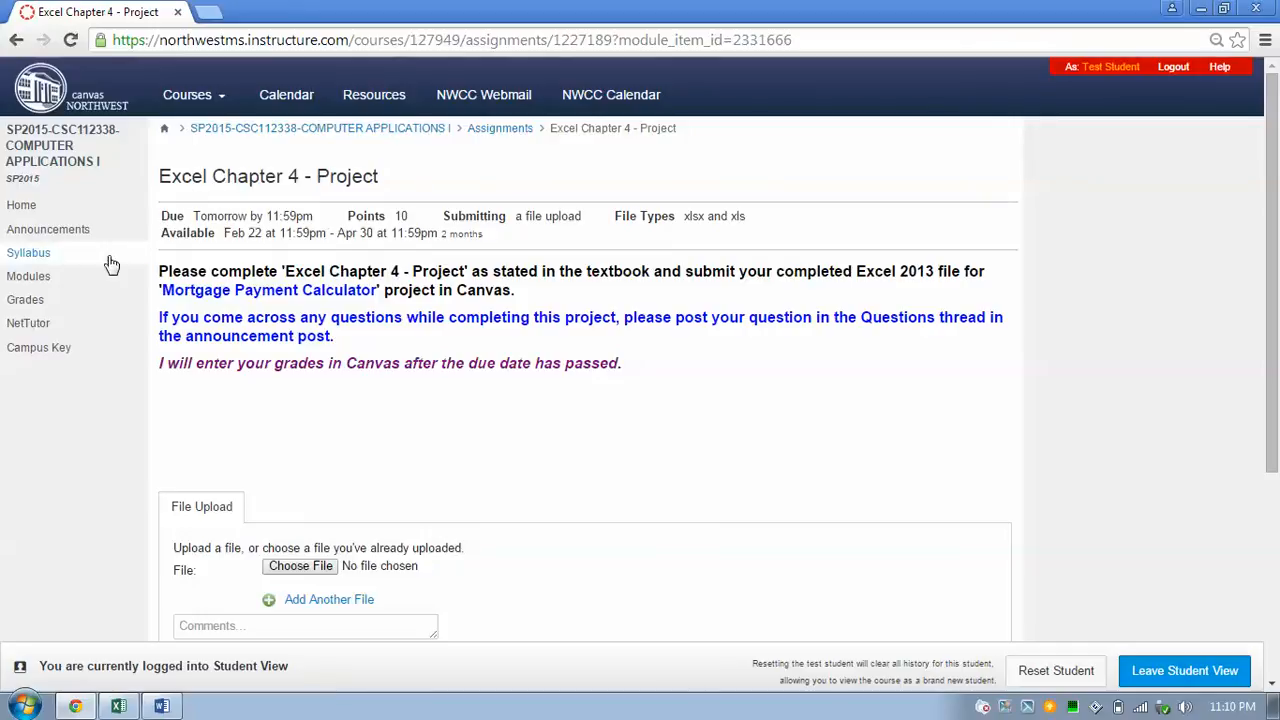
left_click(51, 212)
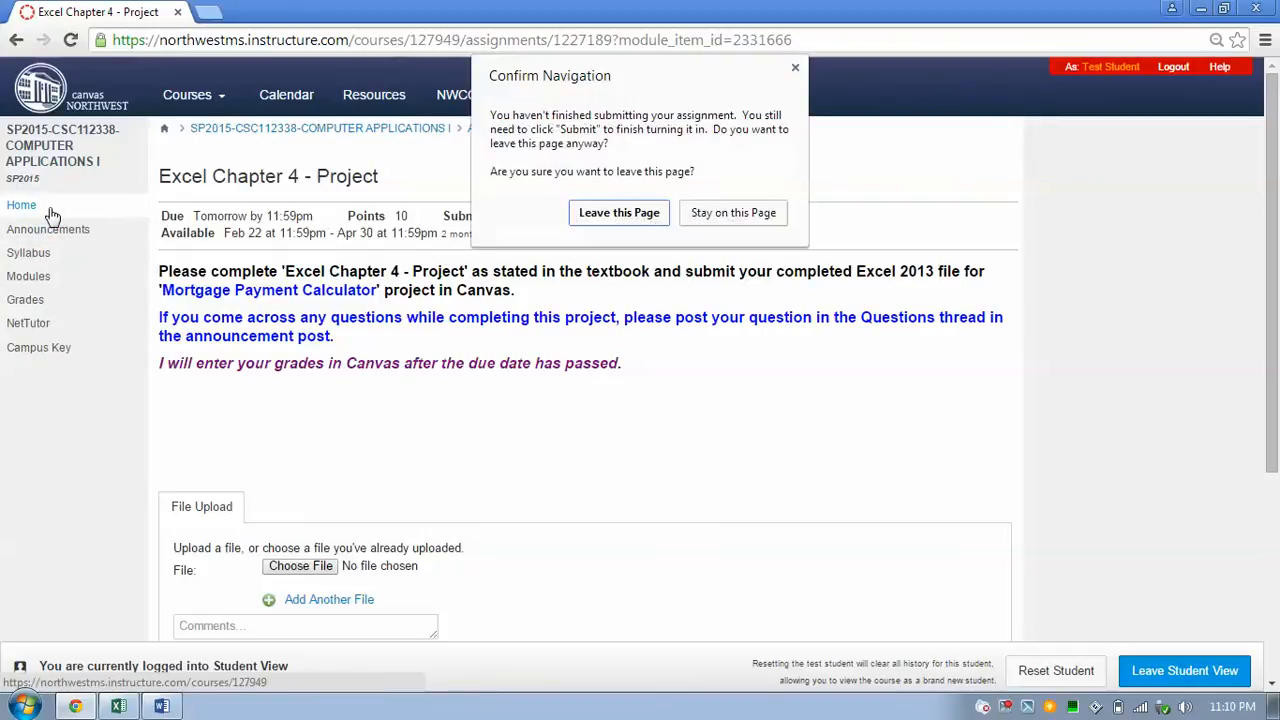
left_click(648, 216)
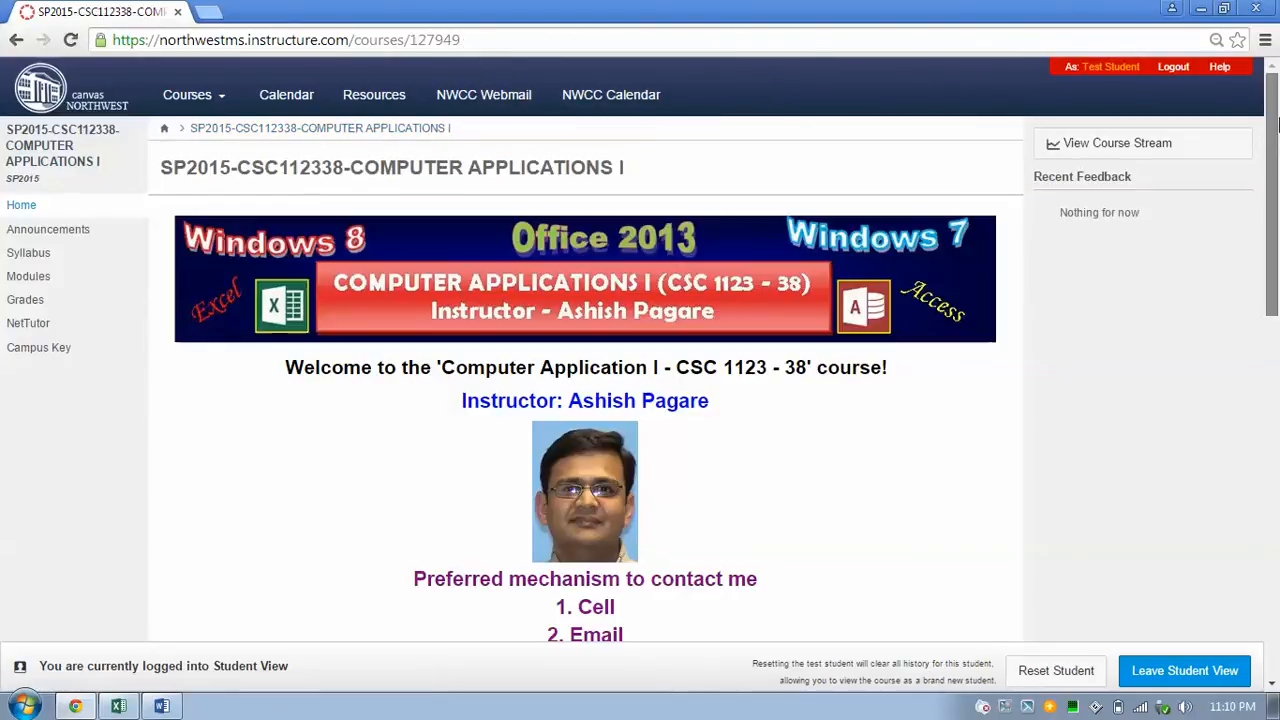
scroll(1277, 120, "down", 2)
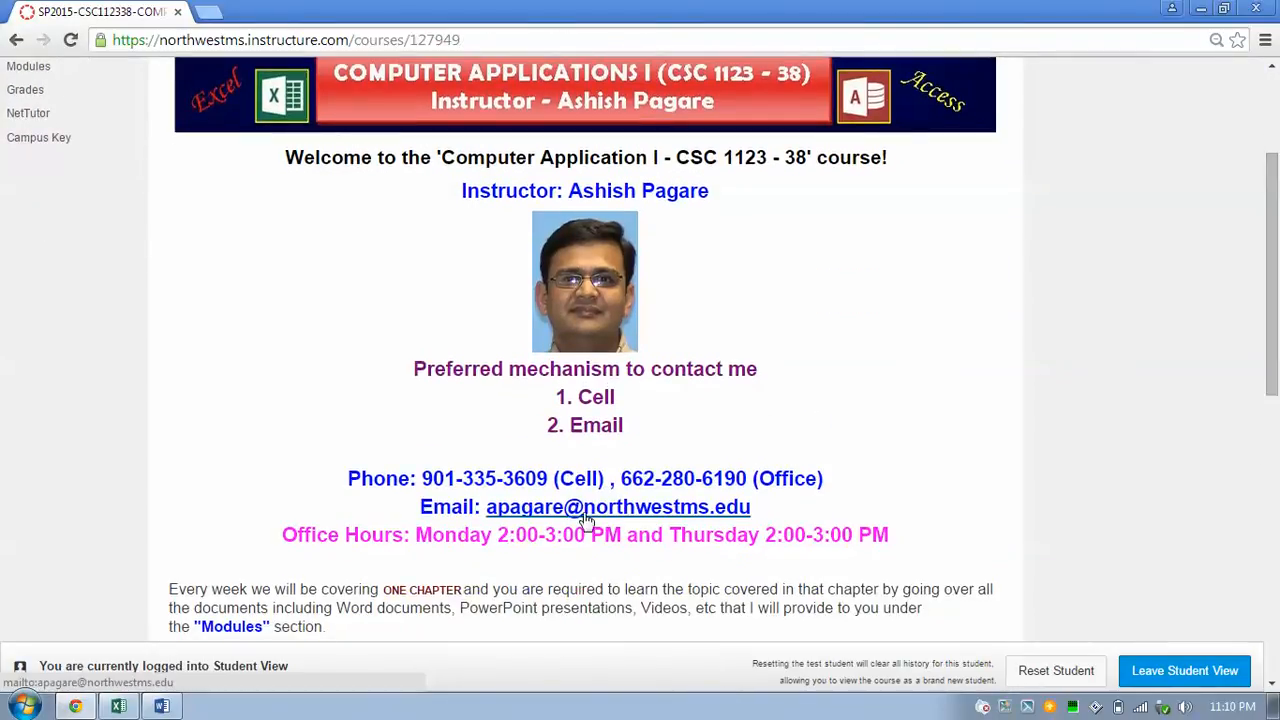